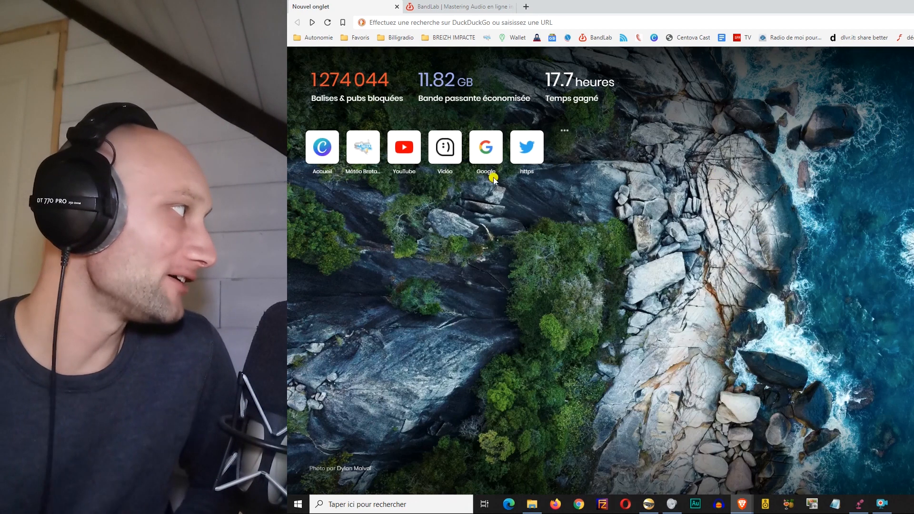
Step: Open the Demo project in BandLab's Mix Editor to view its tracks, and return to the project page
left_click(588, 38)
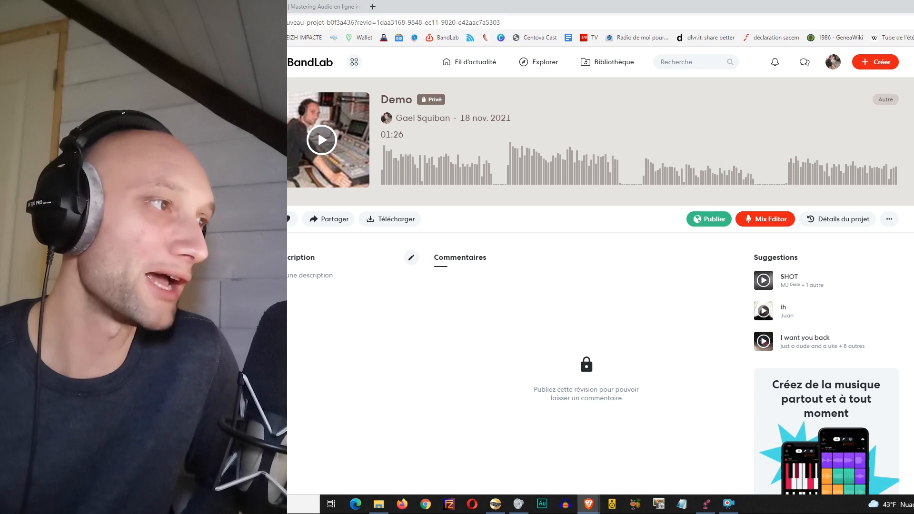
left_click(761, 222)
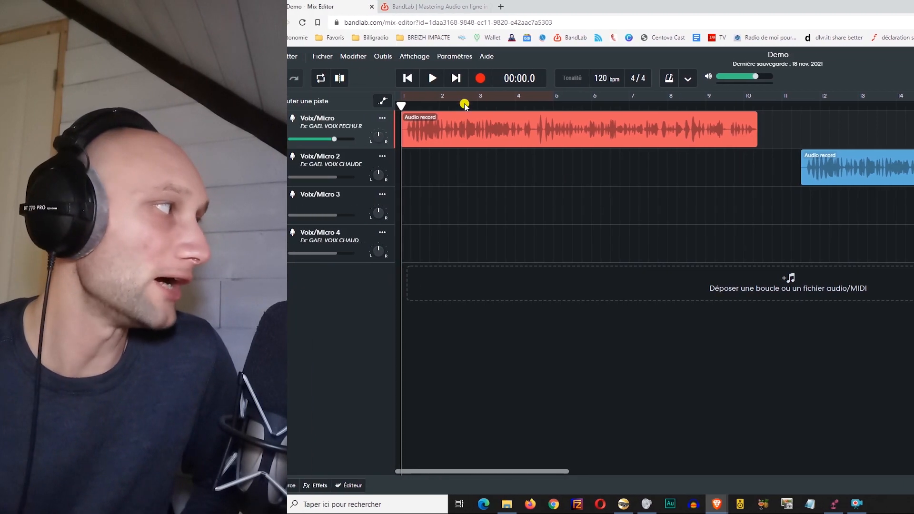
mouse_move(573, 469)
left_mouse_down()
mouse_move(719, 472)
mouse_move(573, 472)
left_mouse_up()
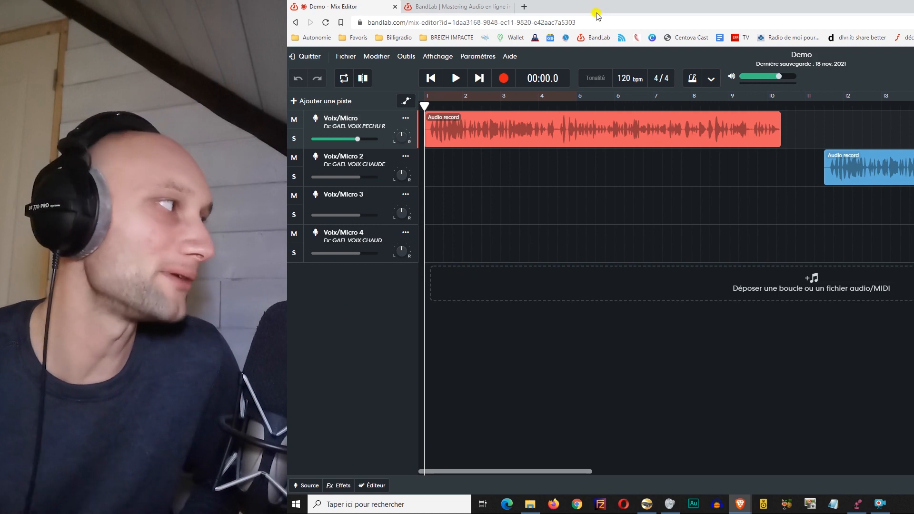
left_click(316, 57)
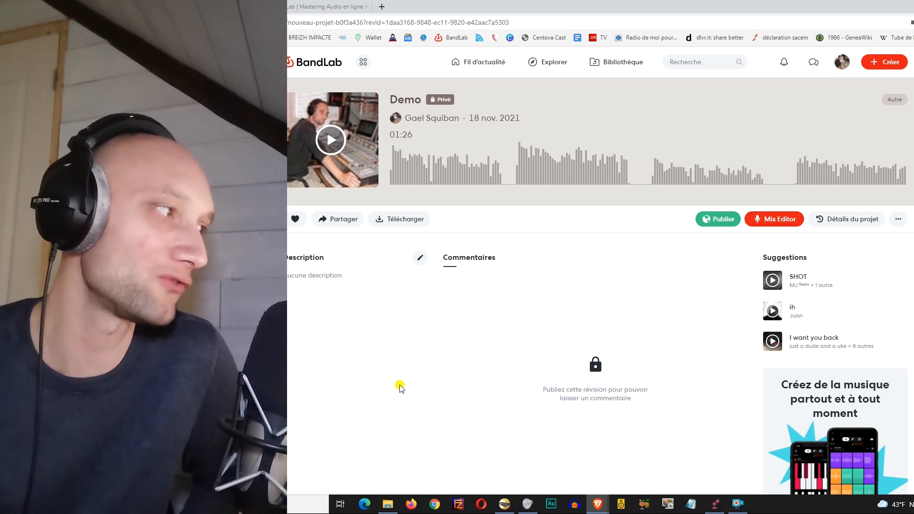
Step: Create a new project with a Voix/Micro track
left_click(882, 64)
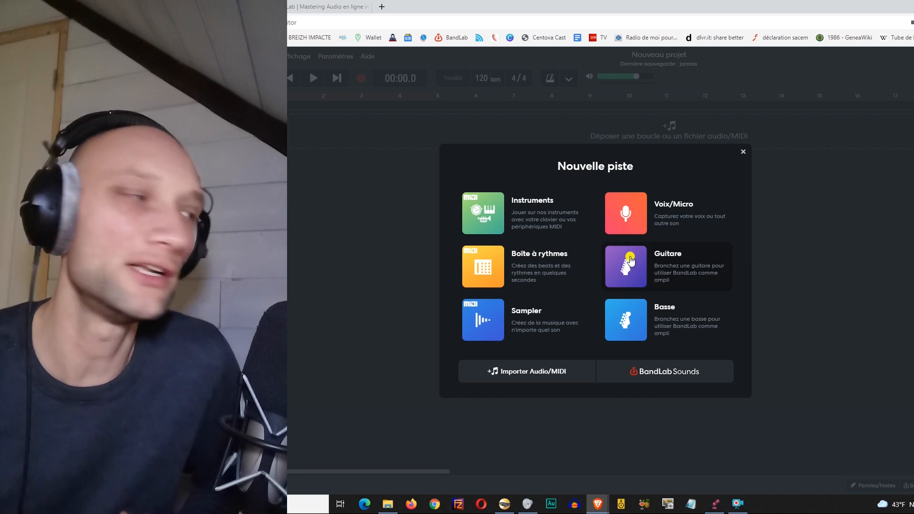
left_click(647, 214)
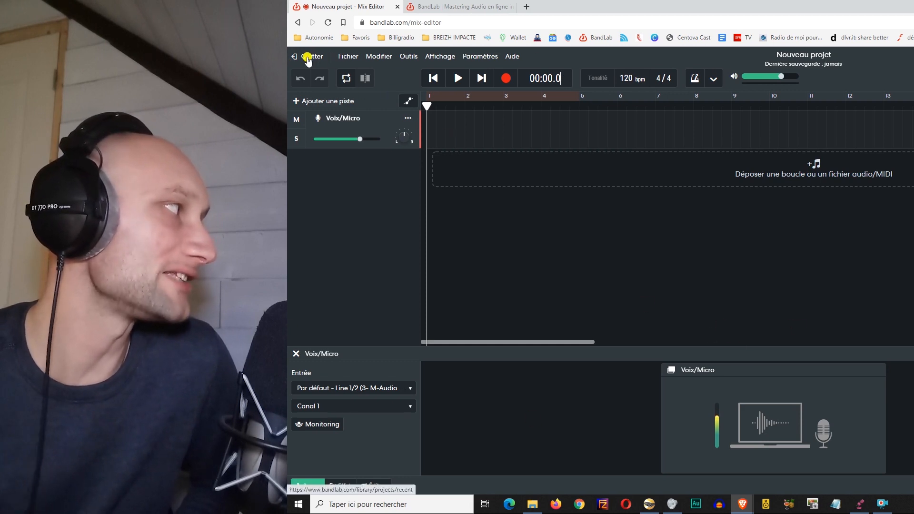
Step: Examine the editor's file, editing, tool, display, settings and help options, including the download and grid size choices
left_click(348, 58)
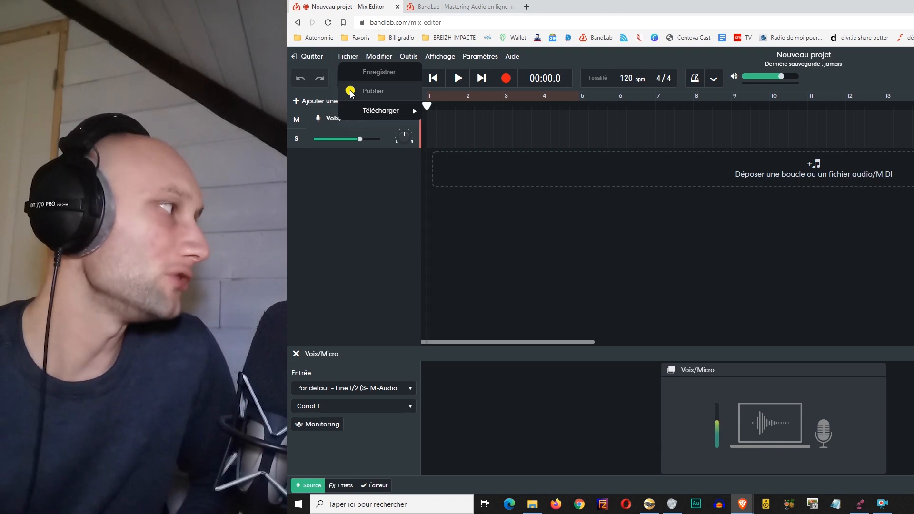
mouse_move(357, 109)
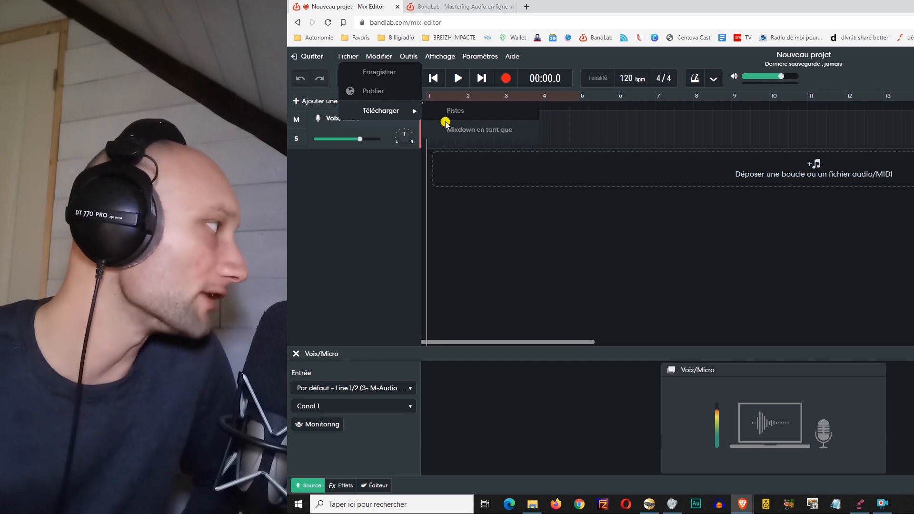
left_click(375, 56)
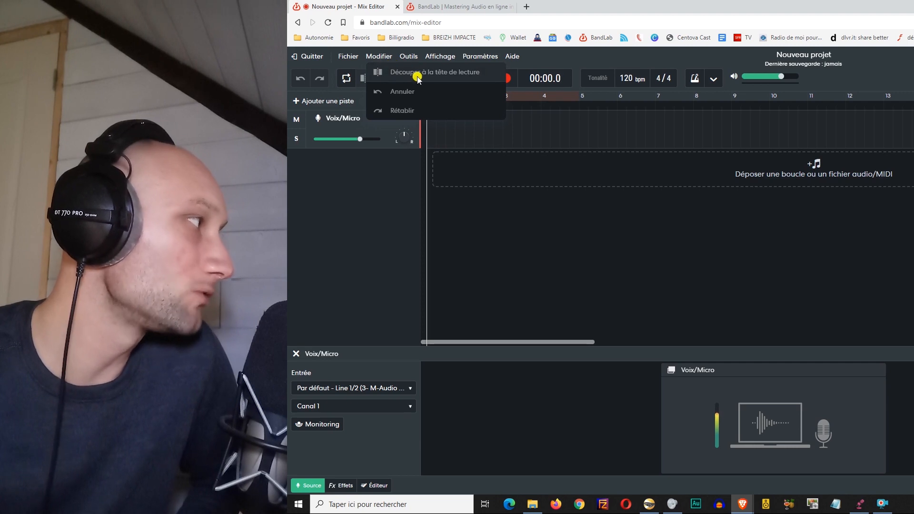
left_click(695, 104)
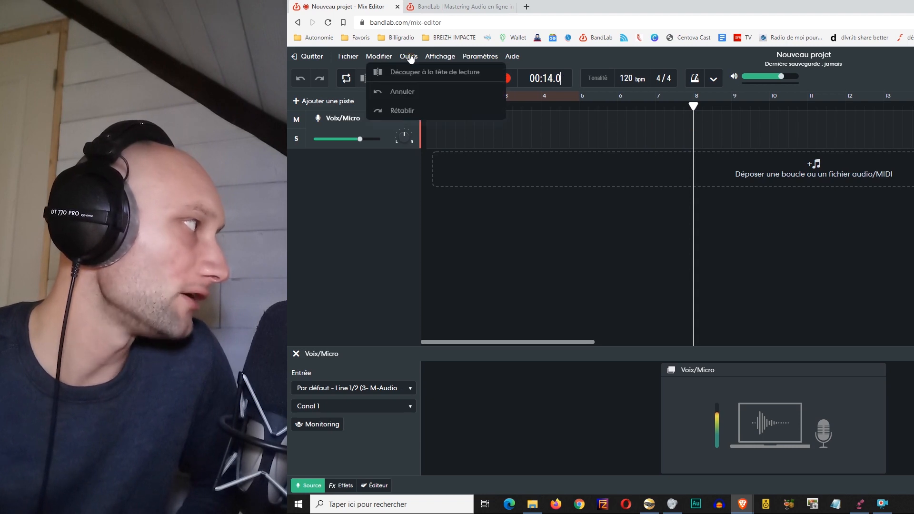
mouse_move(381, 56)
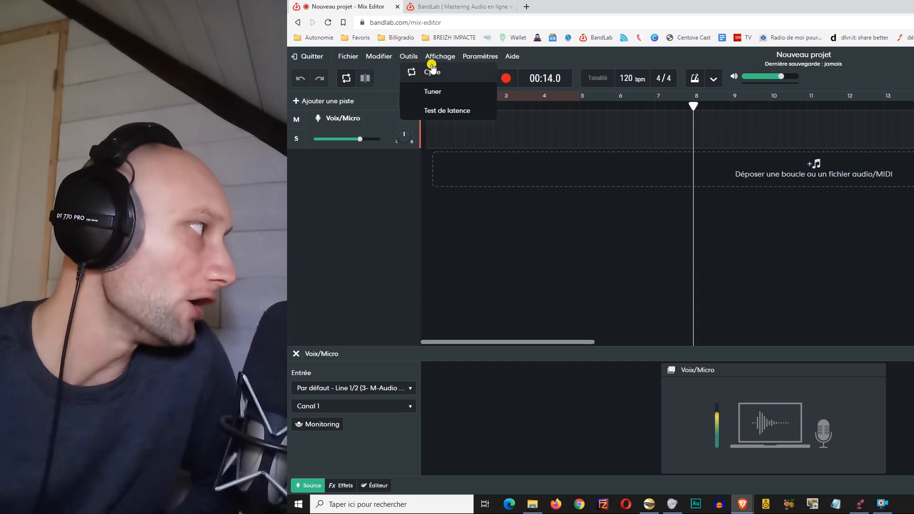
left_click(409, 71)
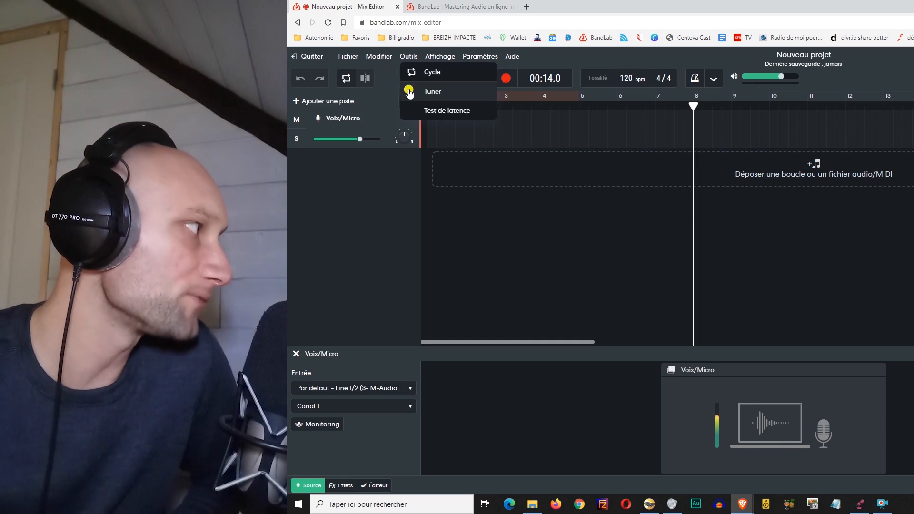
left_click(431, 56)
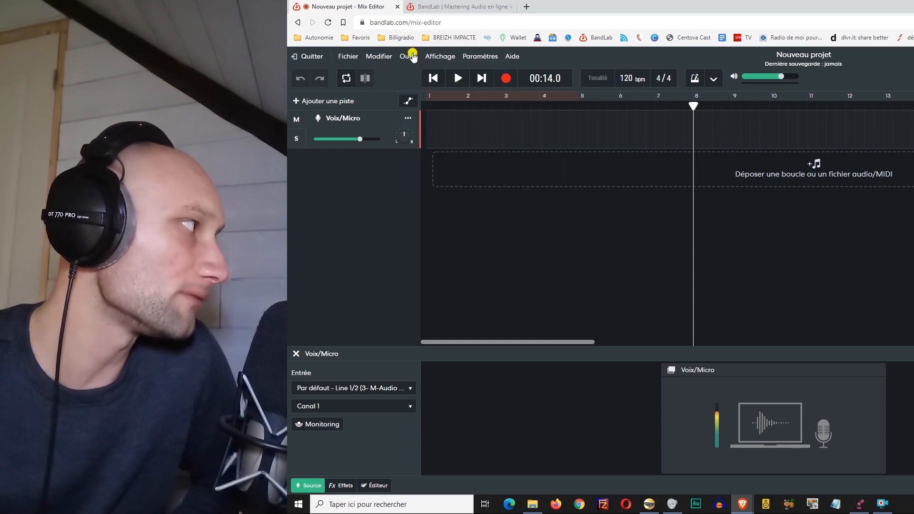
left_click(441, 57)
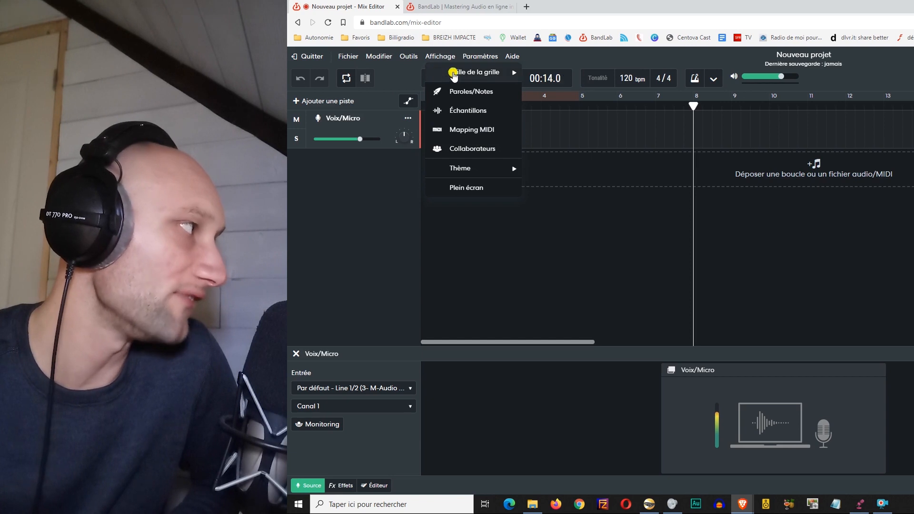
mouse_move(458, 72)
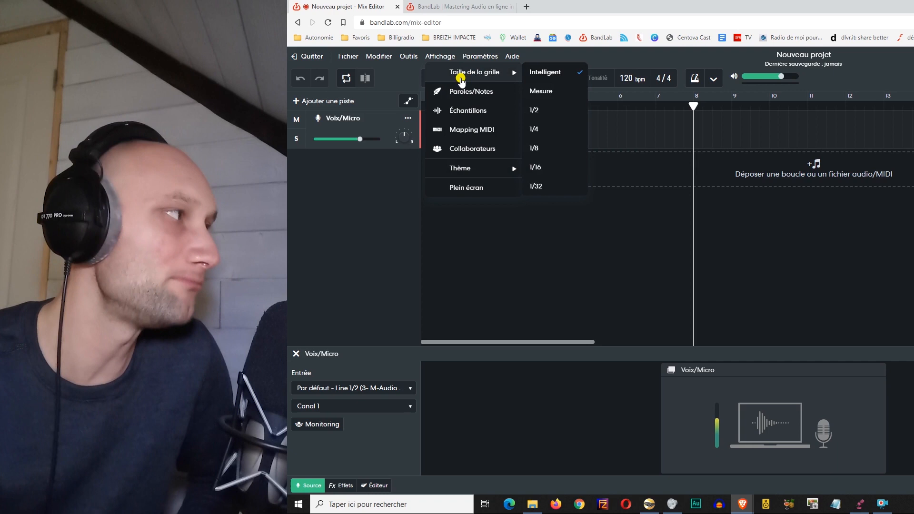
mouse_move(444, 58)
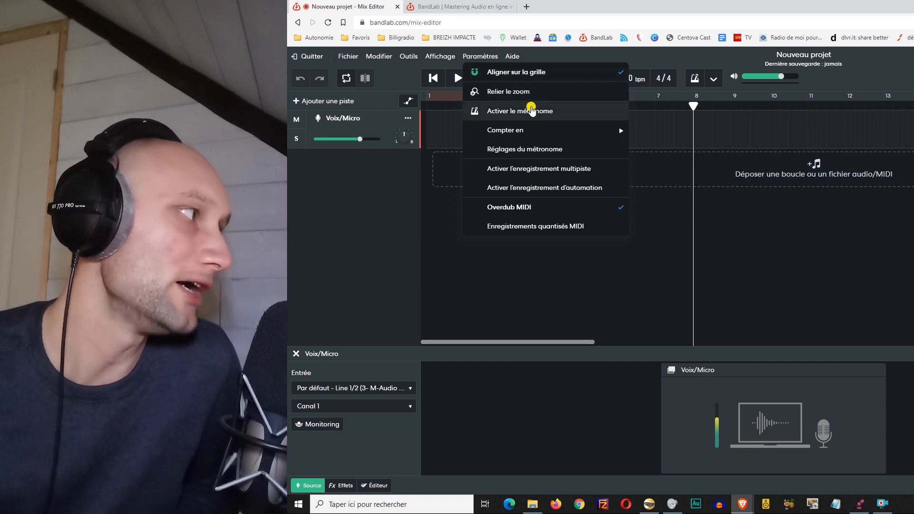
left_click(513, 57)
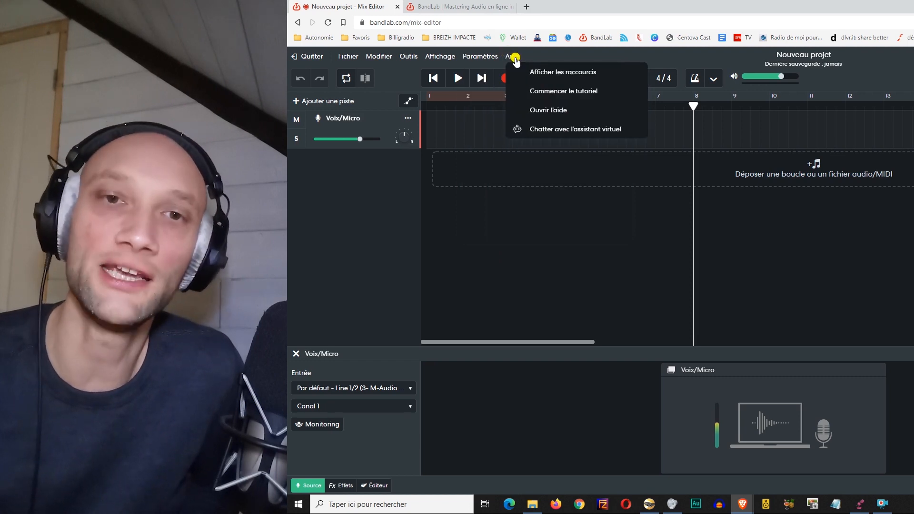
left_click(622, 56)
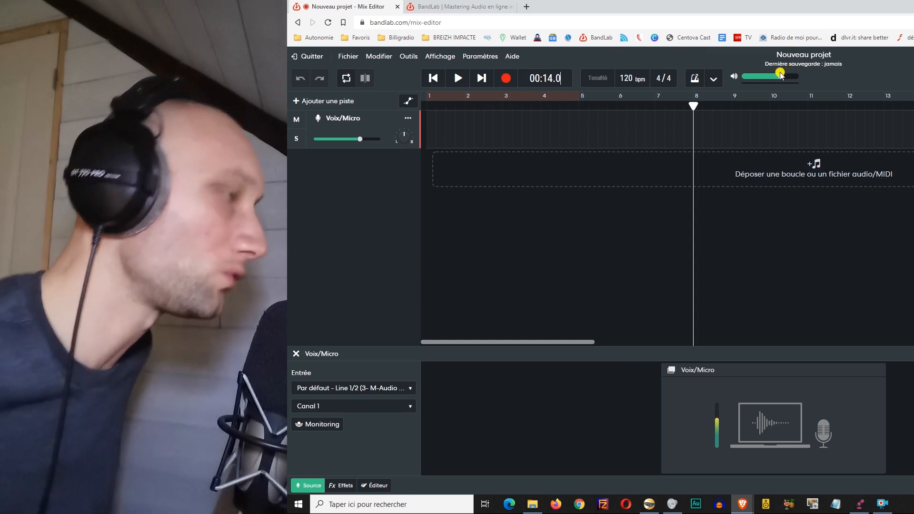
mouse_move(776, 77)
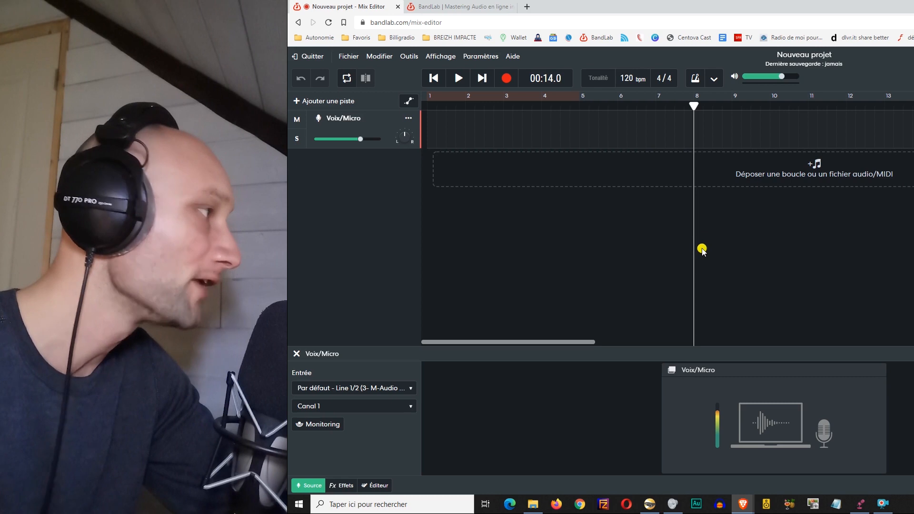
Step: Import the audio file BED 07 - COSTA.mp3 from the BANDLAB folder as a new track
left_click(326, 101)
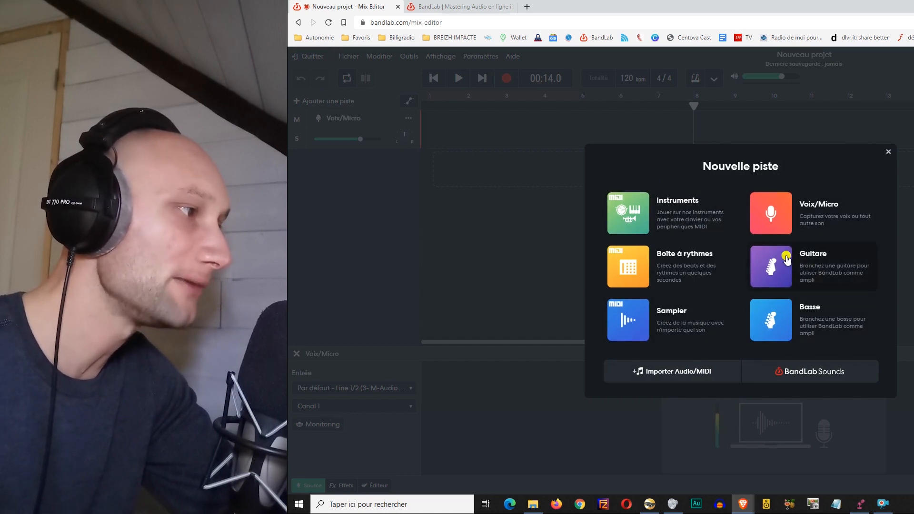
left_click(683, 372)
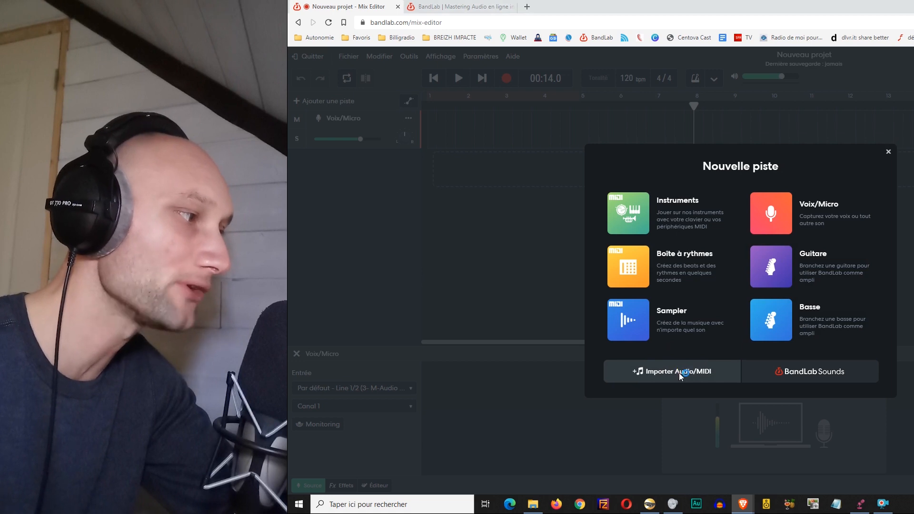
left_click(739, 160)
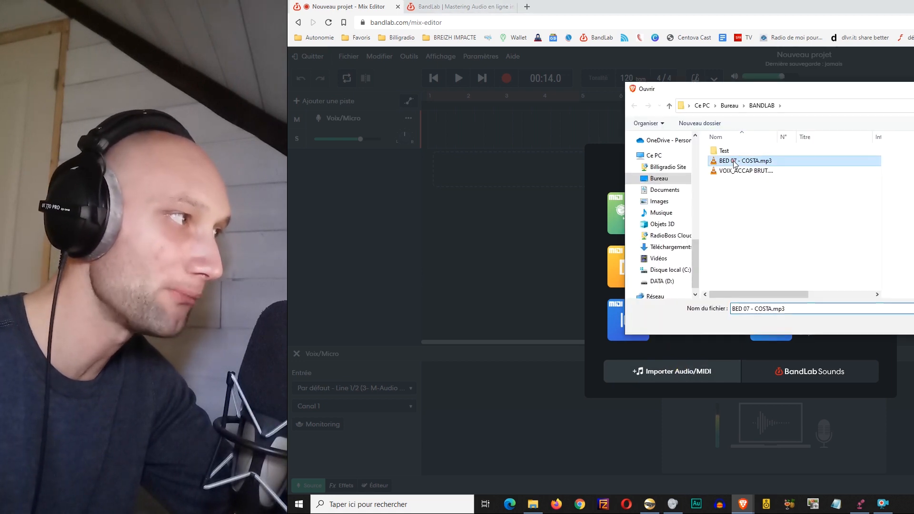
key("Return")
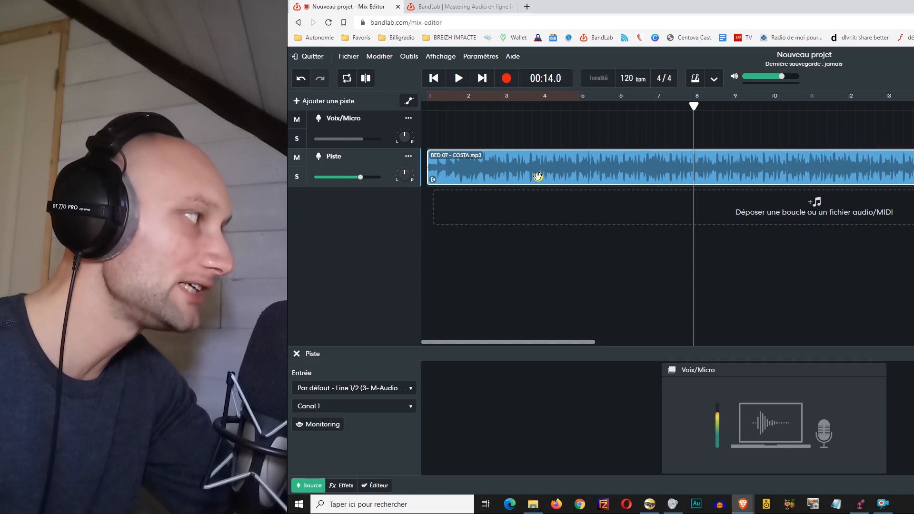
Step: Display the volume automation lines of both tracks, and hide them again
mouse_move(400, 134)
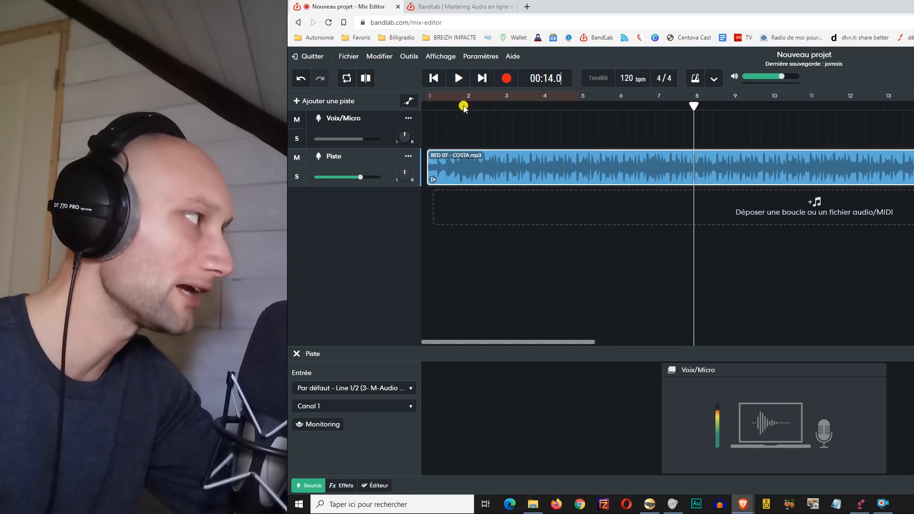
left_click(406, 101)
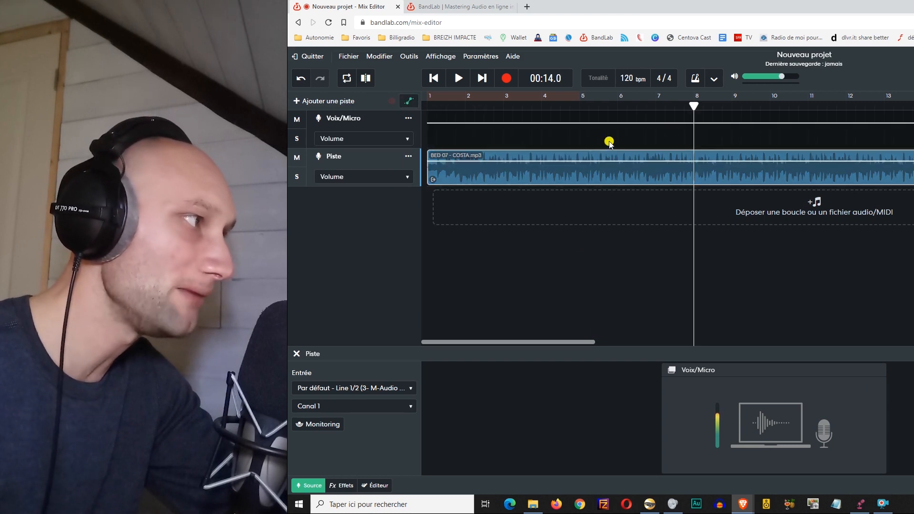
left_click(704, 162)
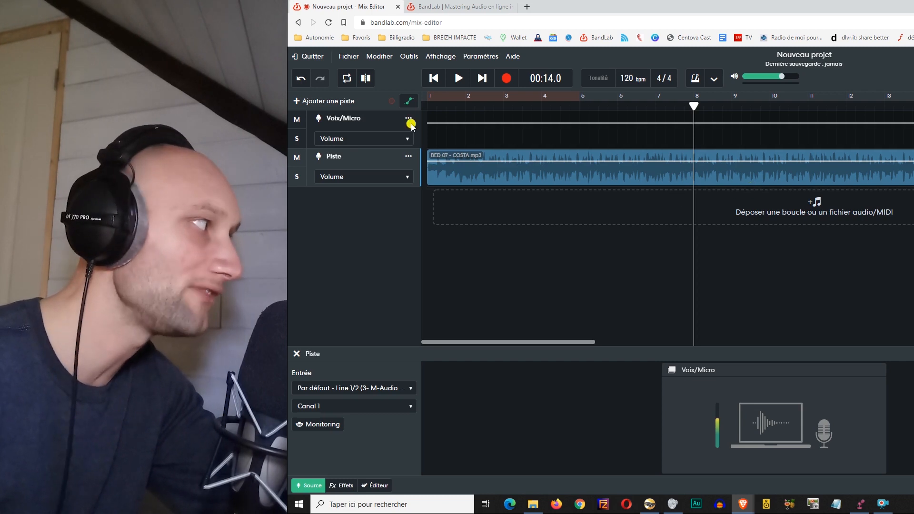
left_click(412, 102)
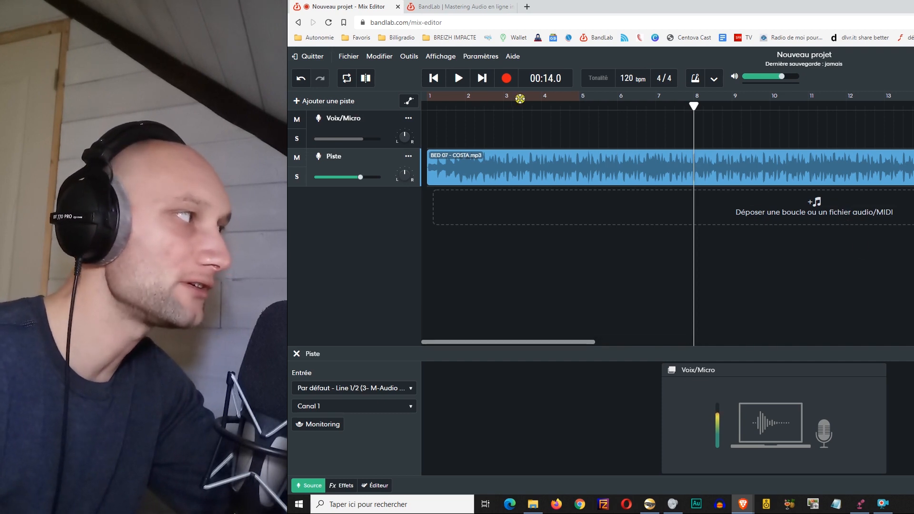
Step: Enable the playback cycle, extend its range from bar 1 to about bar 10, and turn the cycle off
left_click(475, 95)
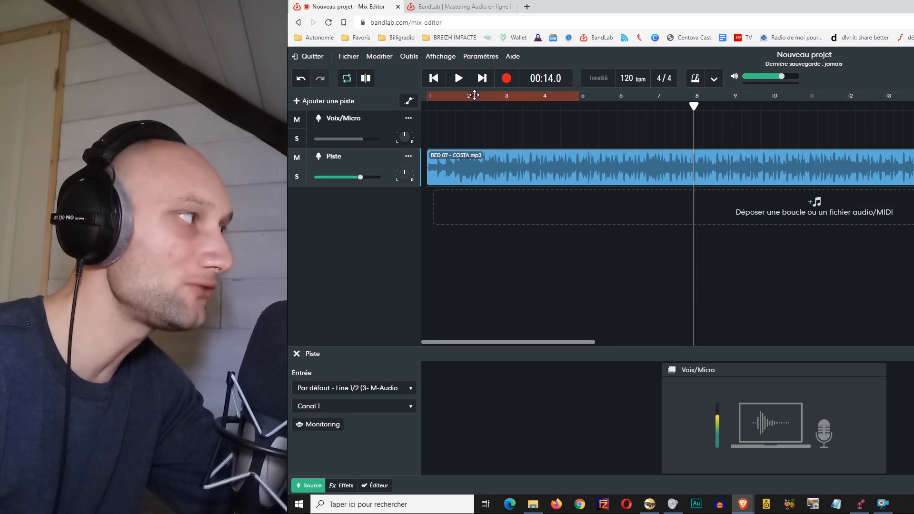
left_click(550, 95)
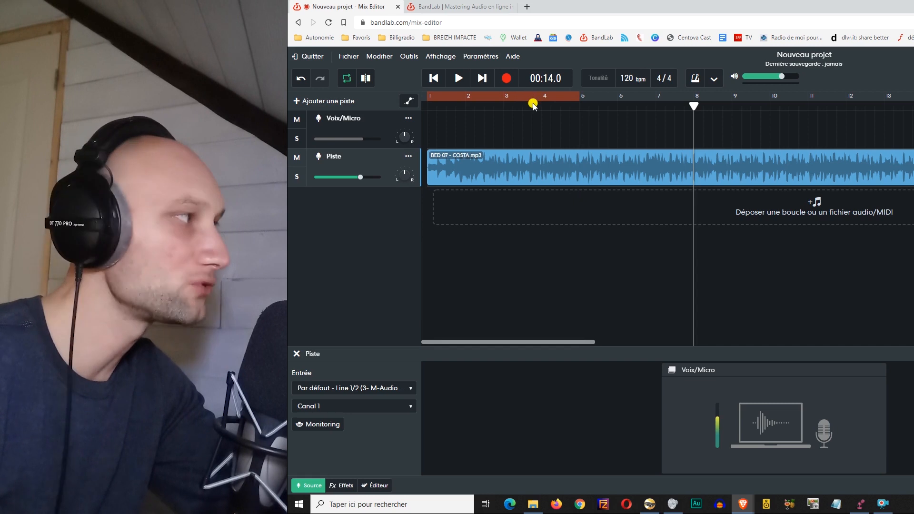
left_click_drag(577, 98, 764, 104)
left_click(761, 104)
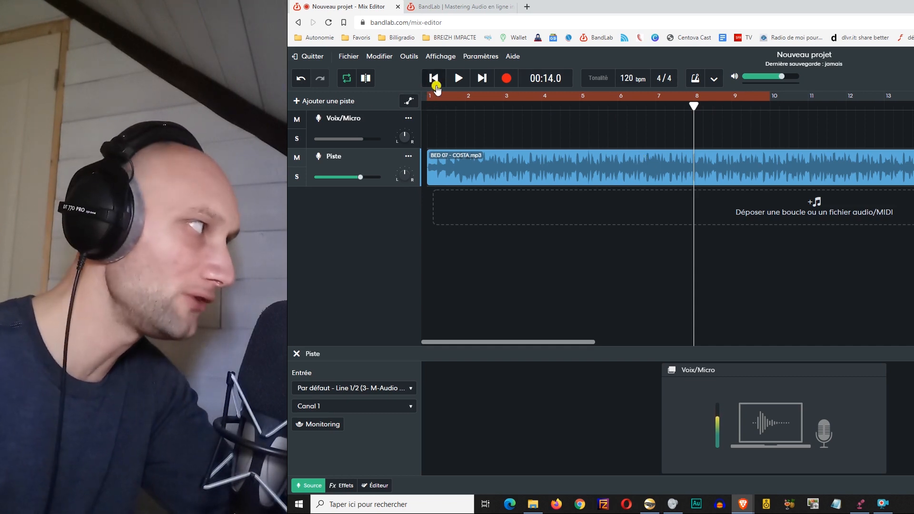
left_click(757, 99)
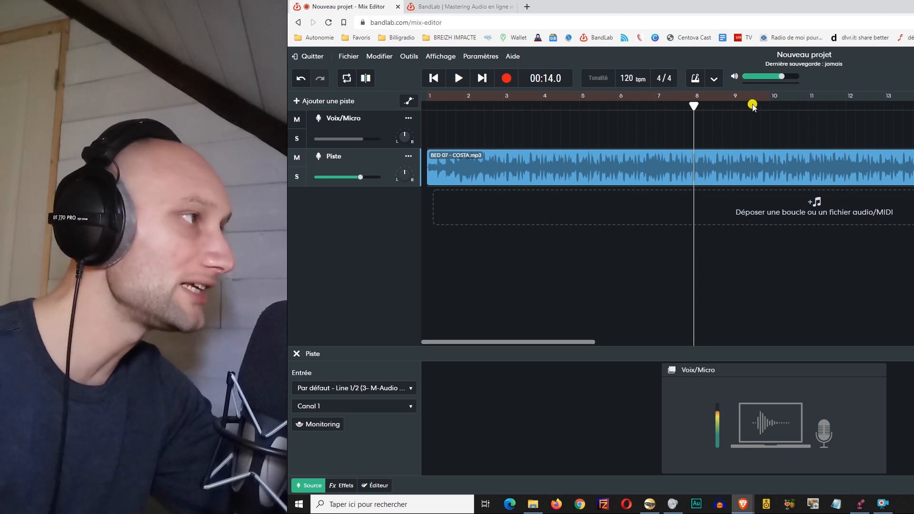
Step: Shift the cycle range to start at about bar 8, bring it back to bar 1, and turn the cycle off
left_click_drag(768, 97, 913, 96)
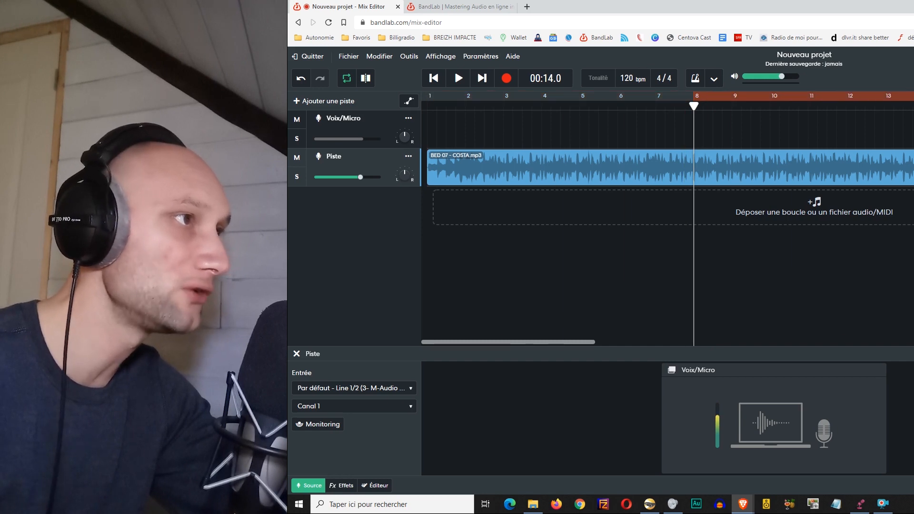
left_click_drag(913, 95, 693, 89)
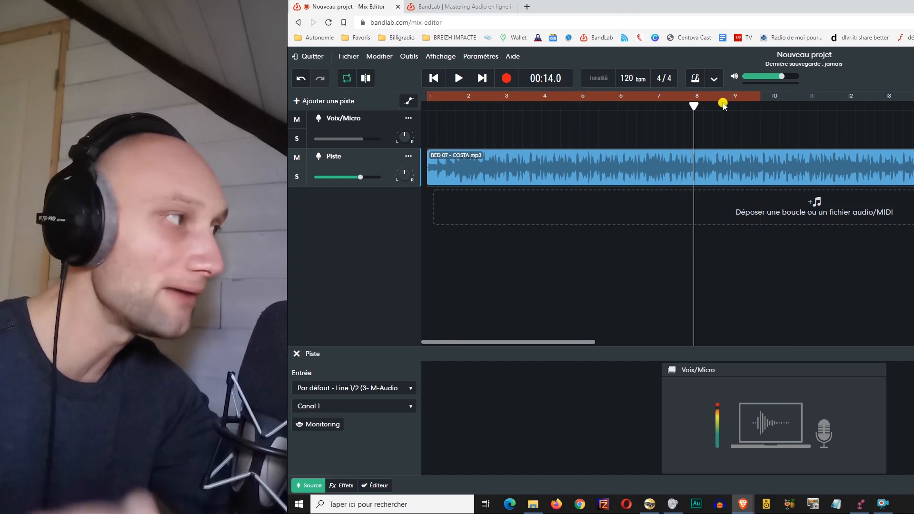
left_click(685, 95)
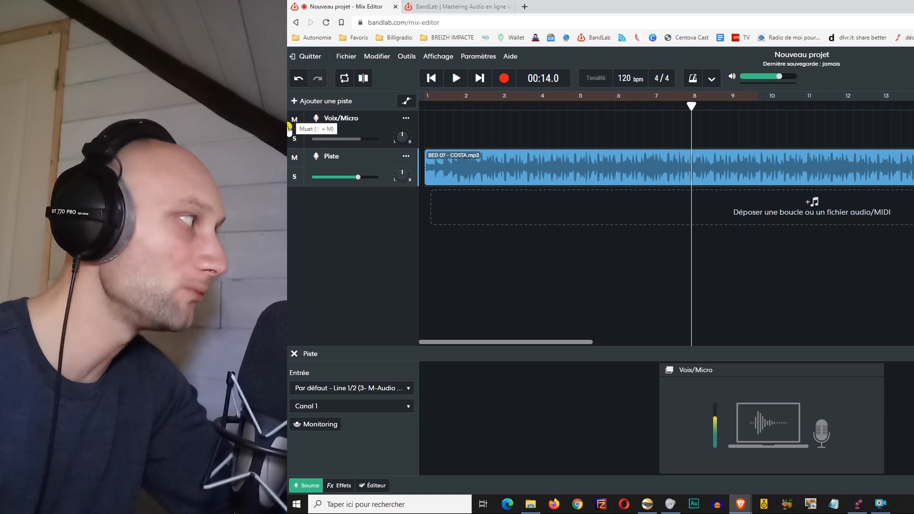
mouse_move(398, 132)
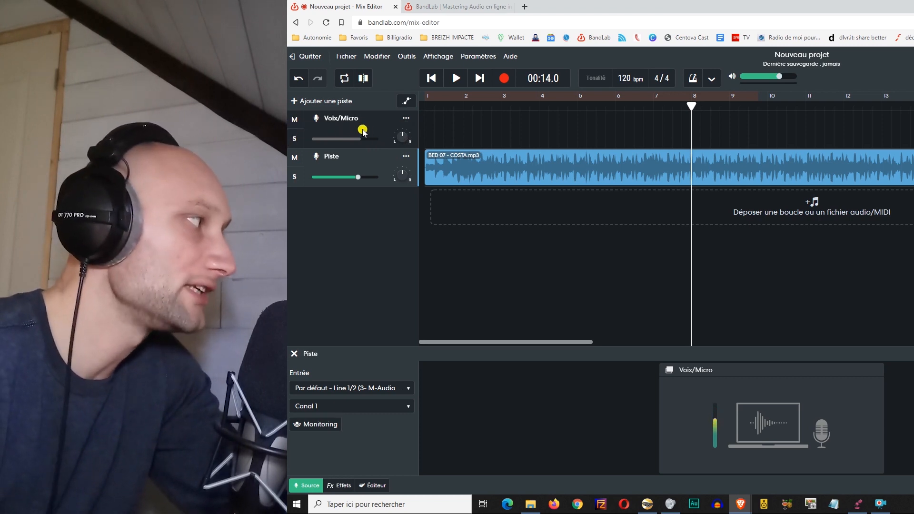
Step: Select the Voix/Micro track and examine its volume, pan and track options
left_click(316, 120)
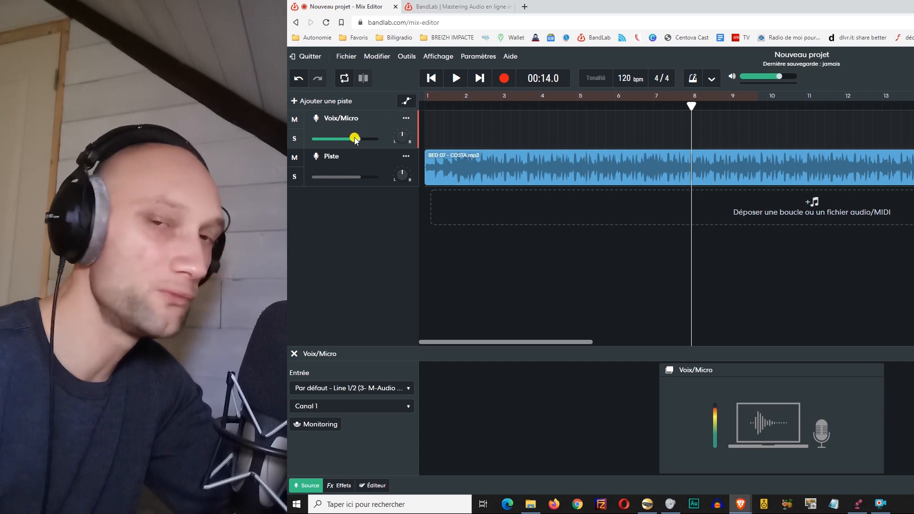
mouse_move(354, 141)
mouse_move(396, 138)
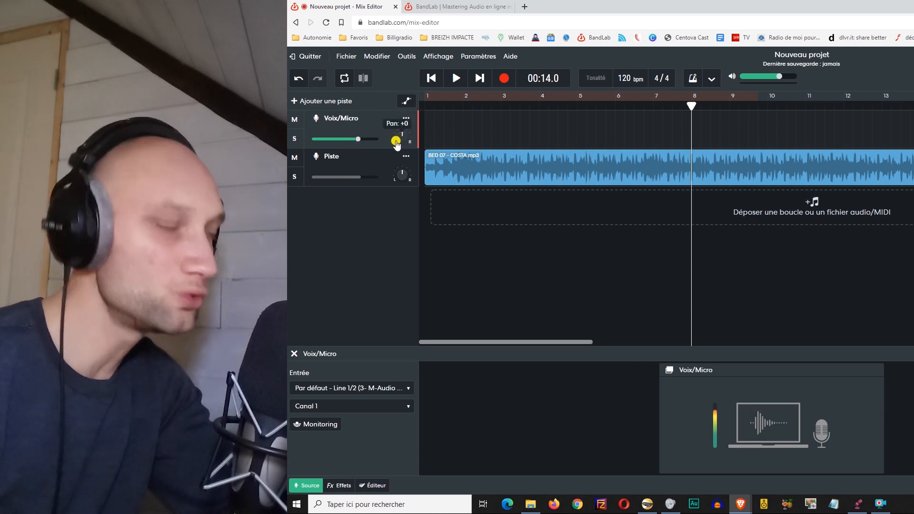
left_click(406, 119)
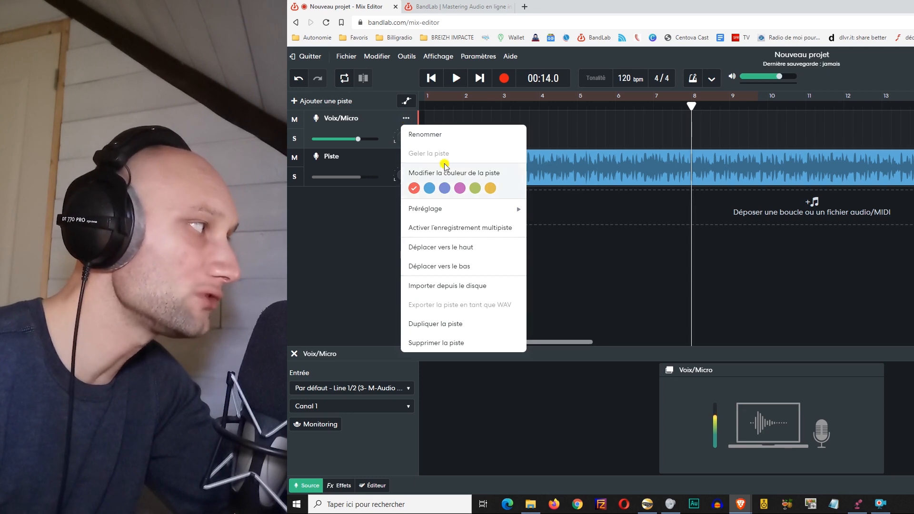
right_click(372, 120)
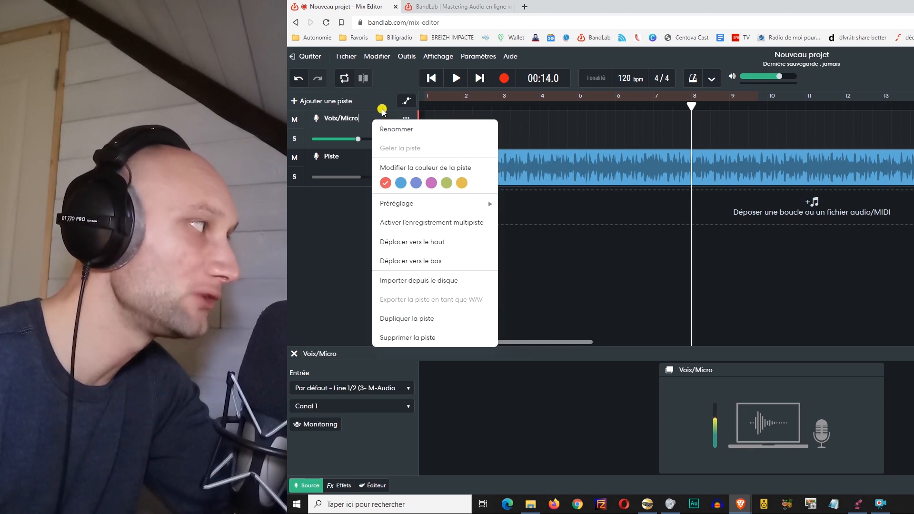
Step: Import VOIX_ACCAP BRUT.mp3 from the BANDLAB folder into the Voix/Micro track, and remove the clip from bar 8
left_click(404, 117)
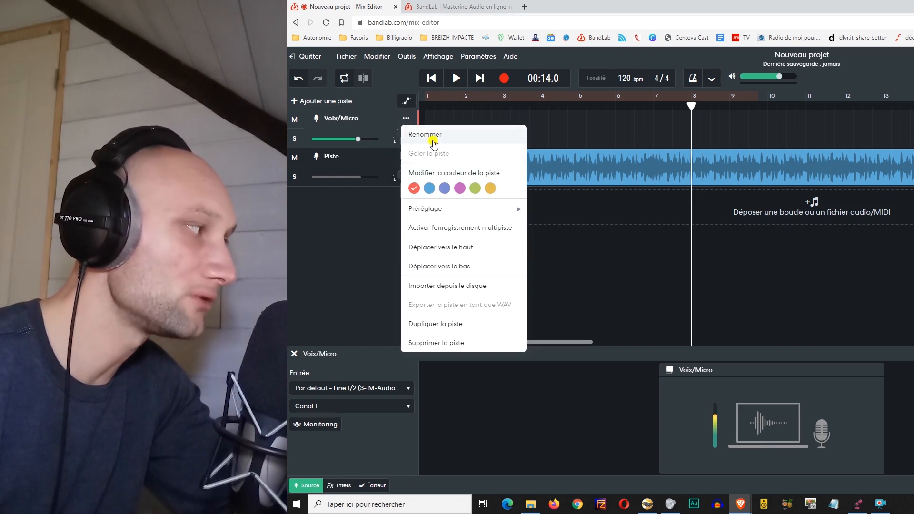
mouse_move(438, 215)
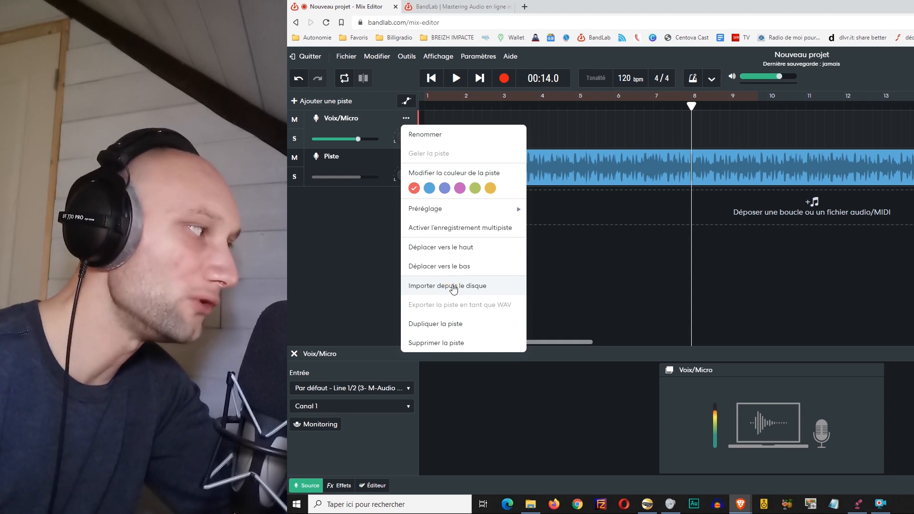
left_click(453, 287)
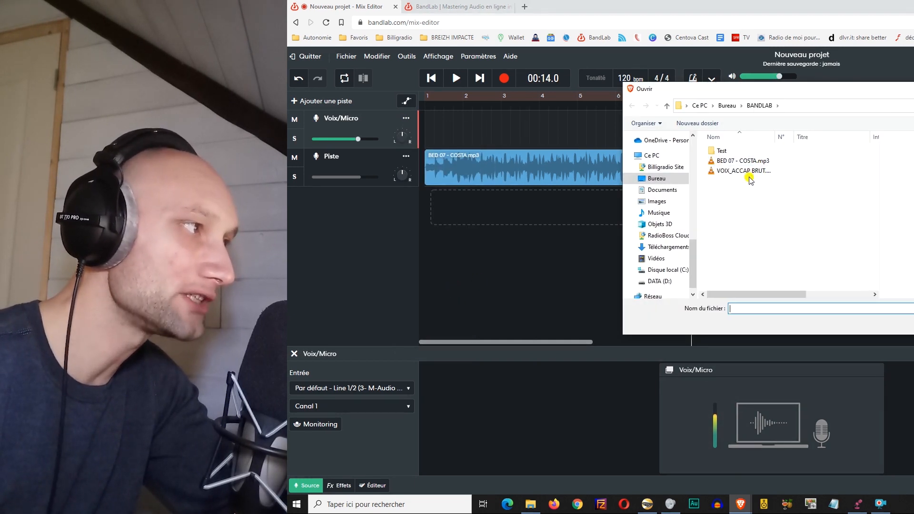
left_click(748, 172)
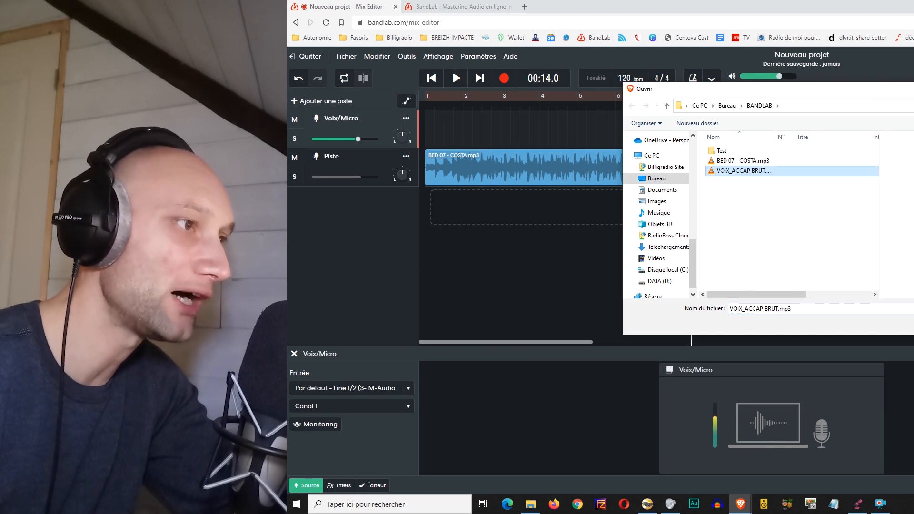
double_click(748, 173)
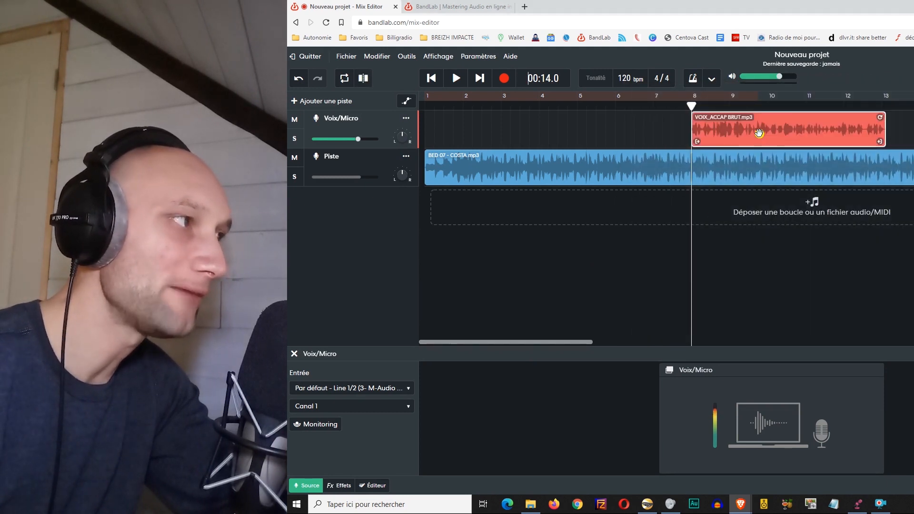
key("Delete")
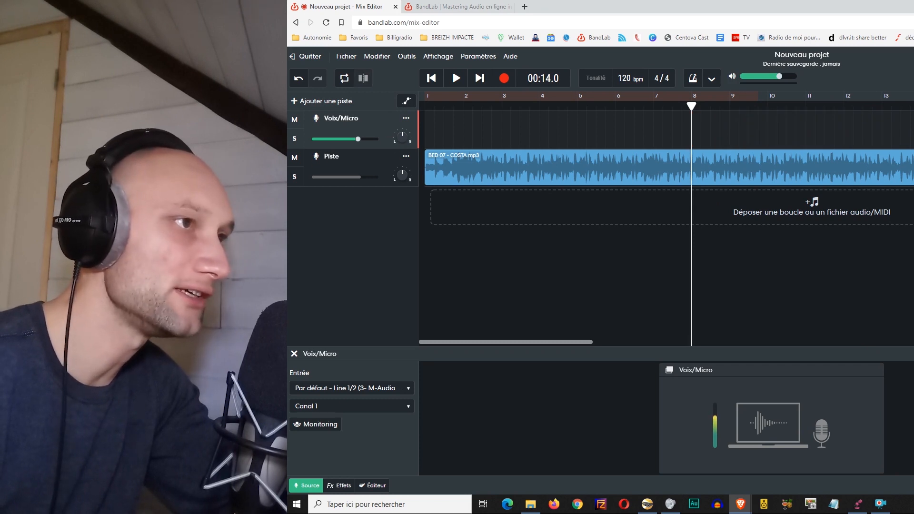
Step: Open the file browser from the empty drop area below the tracks, and close it without importing anything
left_click(875, 141)
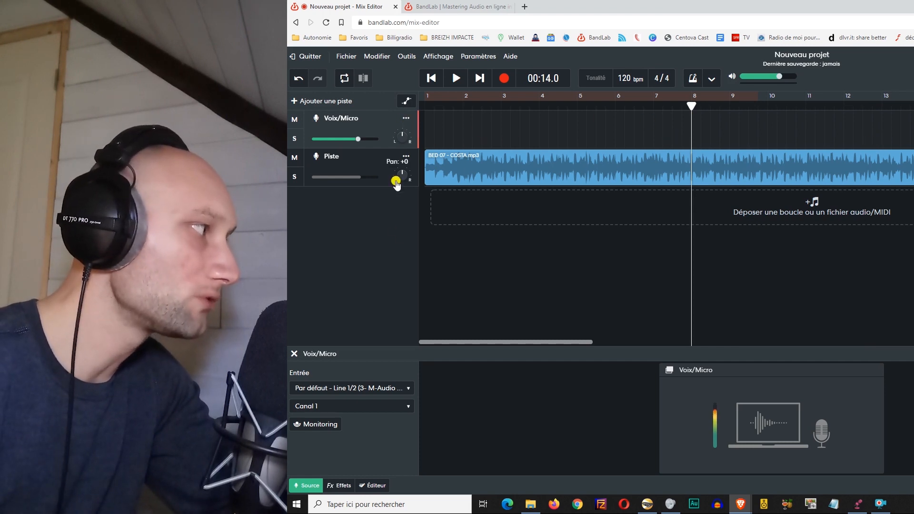
left_click(810, 213)
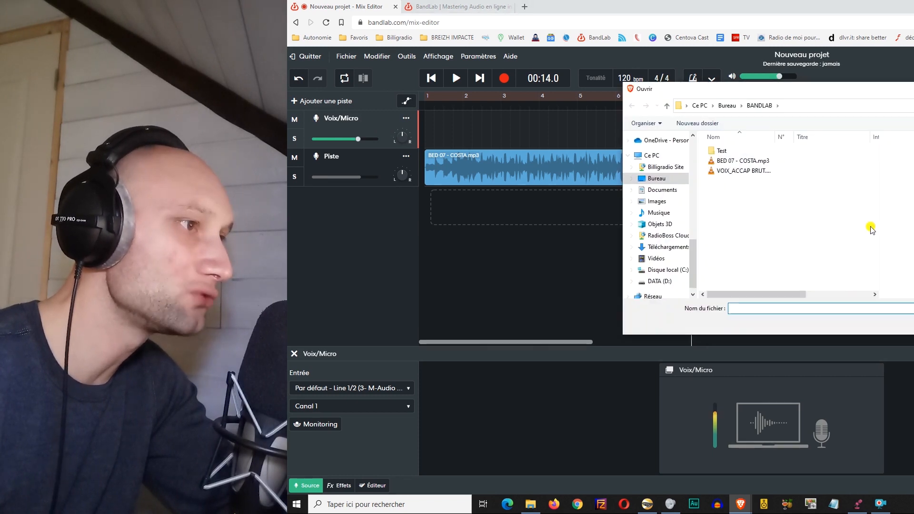
key("Escape")
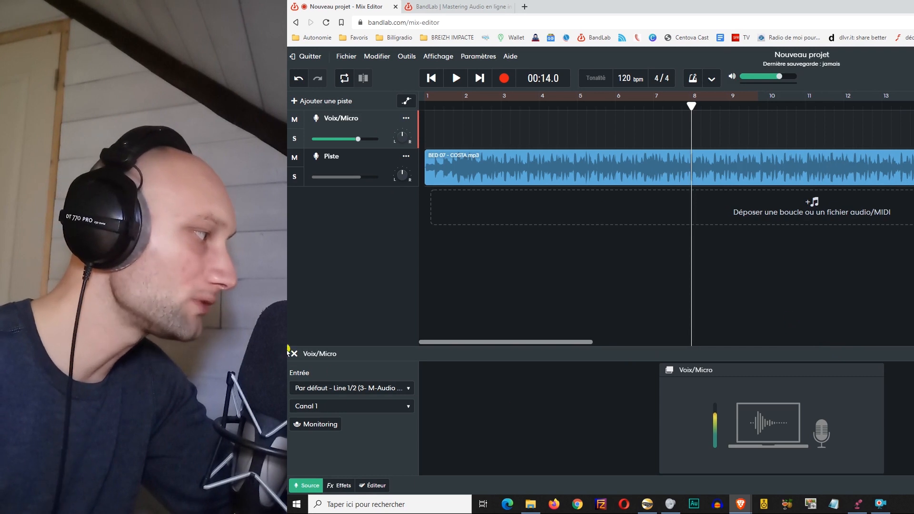
Step: Hide and redisplay the source settings, and view them for the Piste track and the Voix/Micro track
left_click(305, 485)
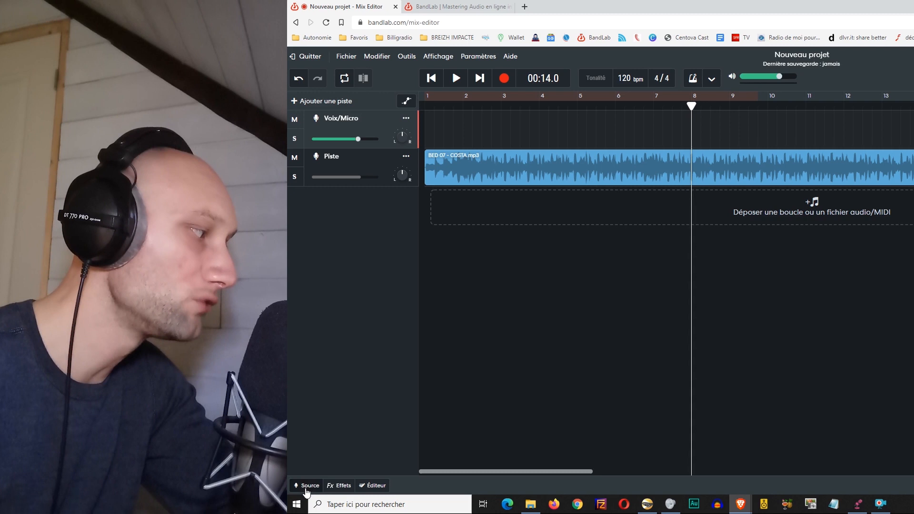
left_click(305, 487)
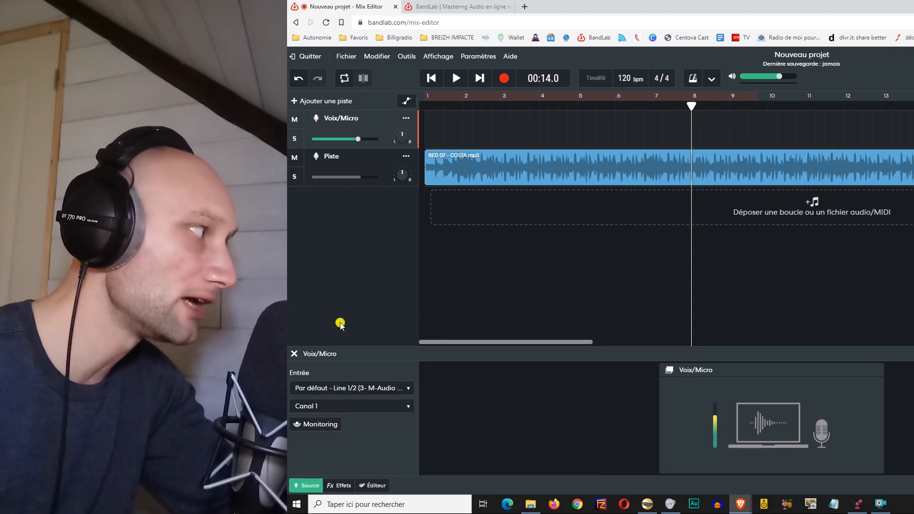
left_click(370, 162)
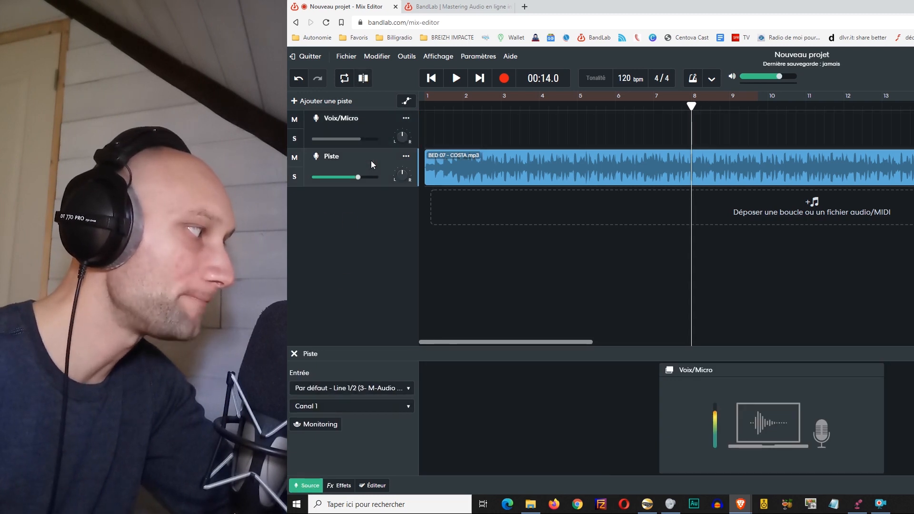
left_click(379, 133)
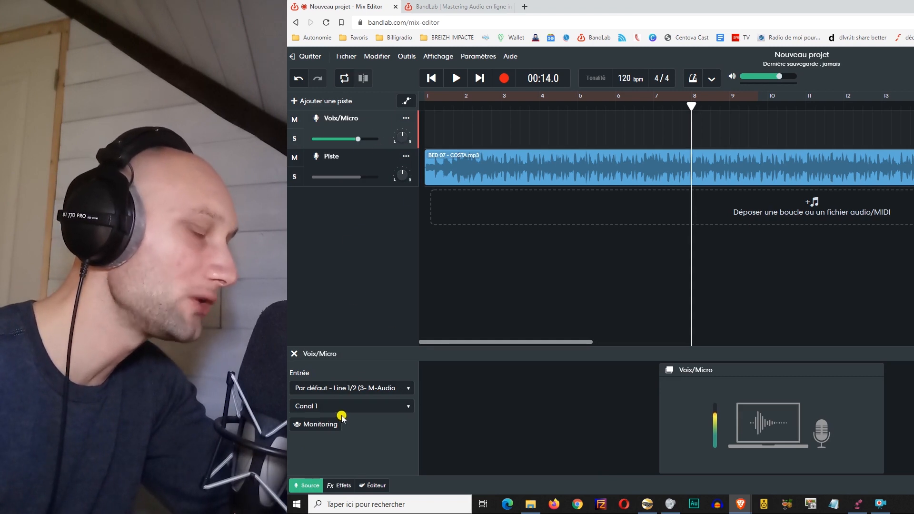
Step: Examine the available input devices of the Voix/Micro track, and choose Canal 1 as its input channel
left_click(328, 390)
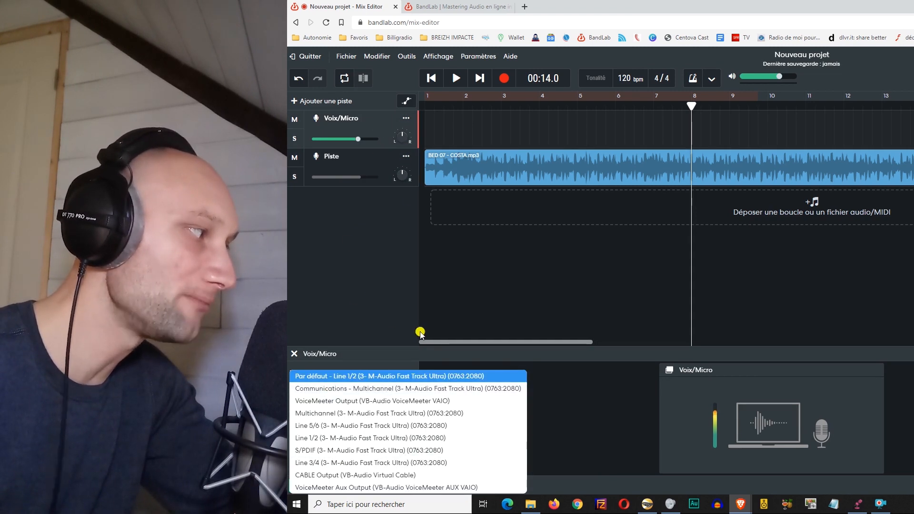
left_click(388, 356)
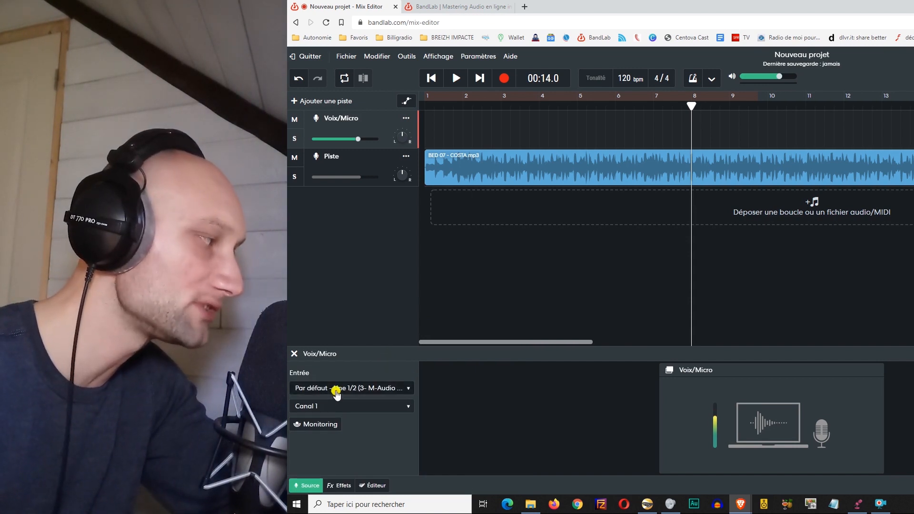
left_click(316, 406)
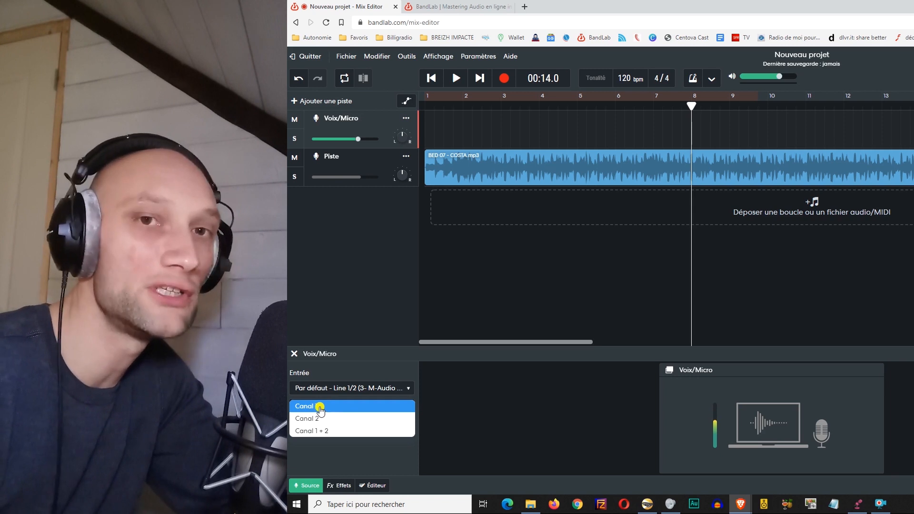
left_click(320, 408)
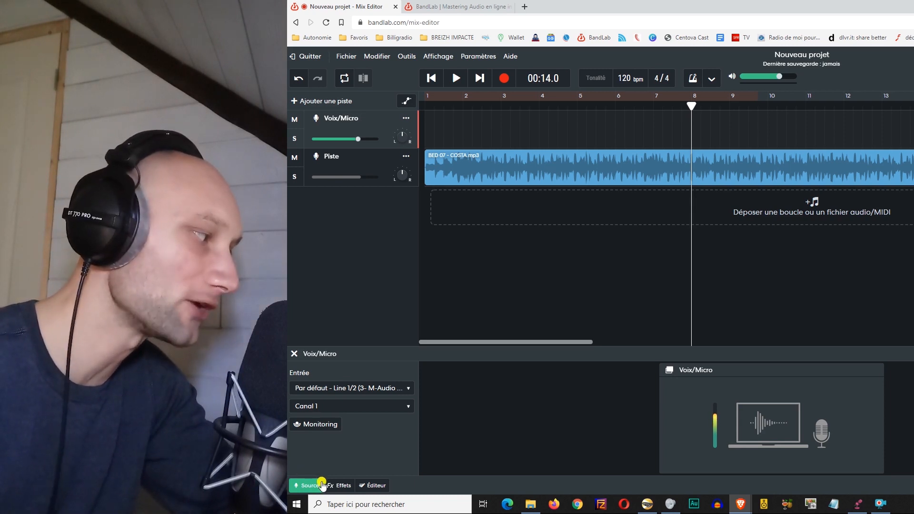
Step: Open the audio editor, display the BED 07 - COSTA.mp3 clip in it, and return to the Voix/Micro track
left_click(376, 485)
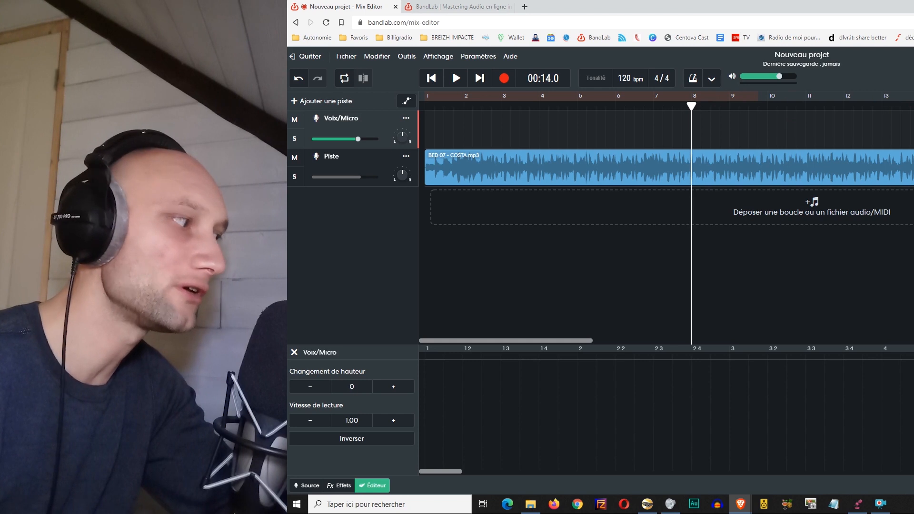
left_click(906, 157)
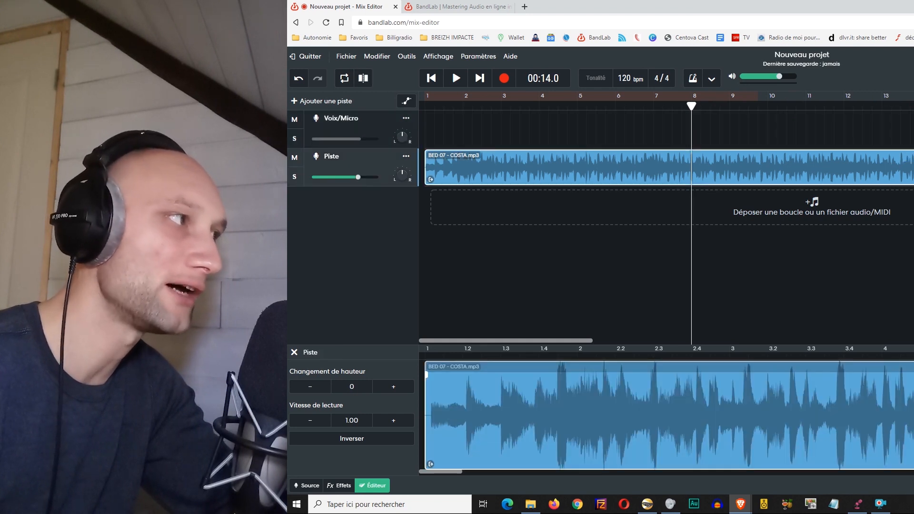
left_click(907, 131)
Step: Place the VOIX_ACCAP BRUT.mp3 clip at bar 1 of the Voix/Micro track, and the playhead at 00:07.5
left_click_drag(691, 106, 913, 106)
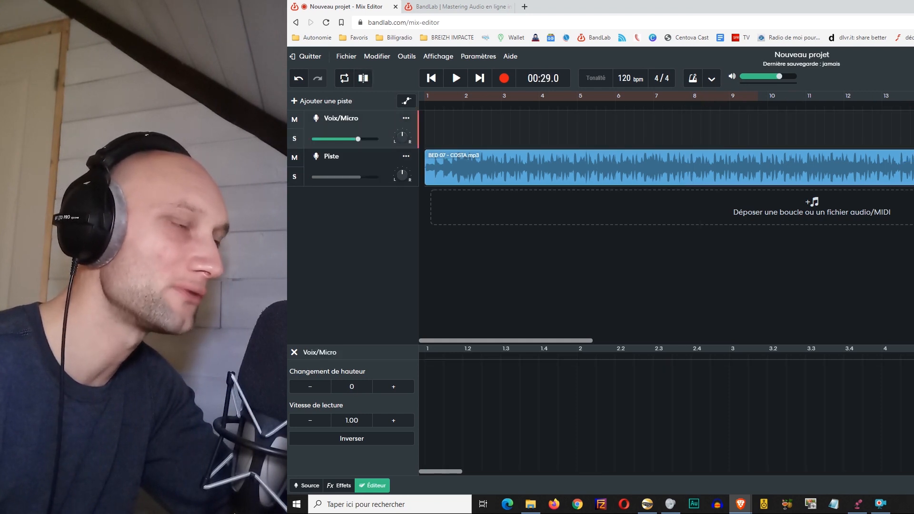
left_click(872, 172)
left_click(909, 131)
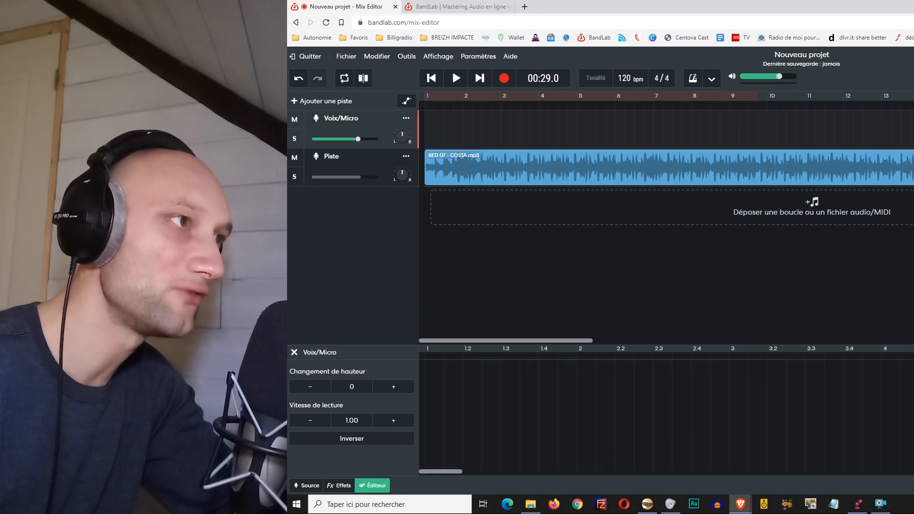
left_click(909, 131)
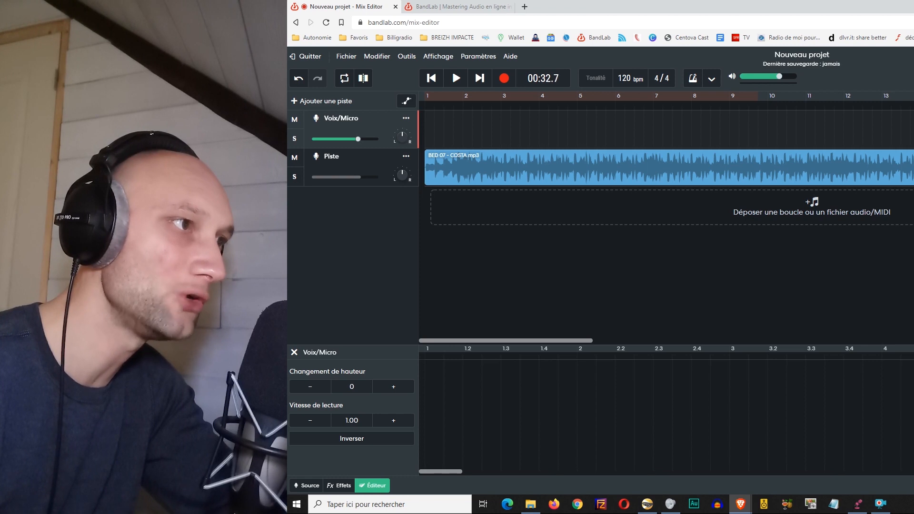
left_click(904, 169)
left_click_drag(737, 105, 534, 106)
left_click_drag(706, 111, 567, 105)
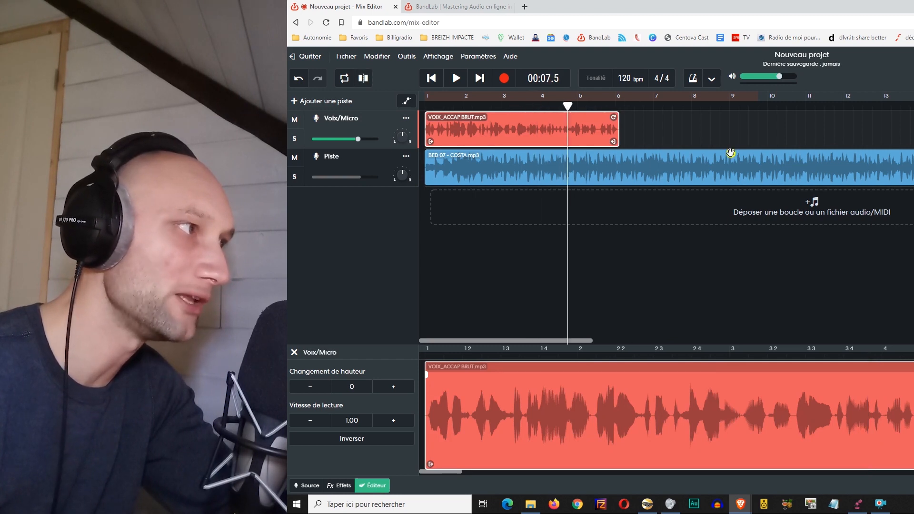
Step: Select the VOIX_ACCAP BRUT.mp3 clip, loop it past bar 13, and bring its end back to about bar 6
left_click(760, 168)
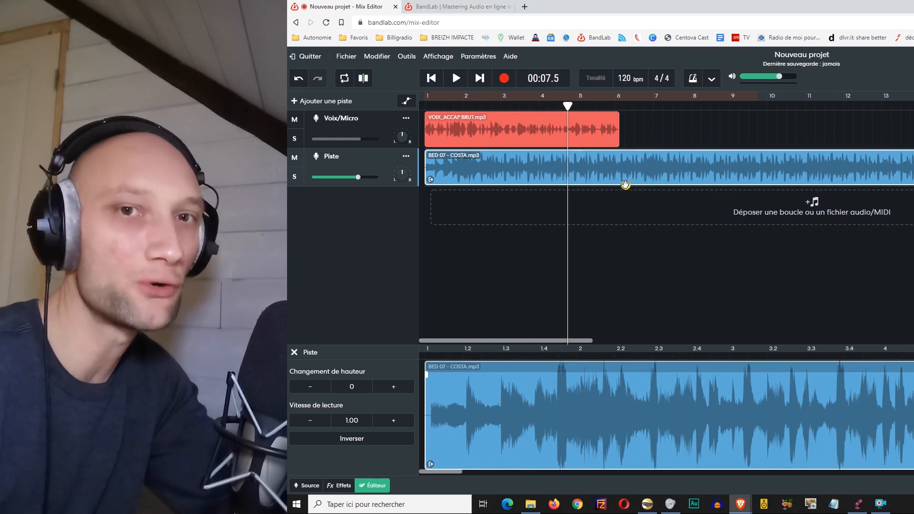
left_click(540, 124)
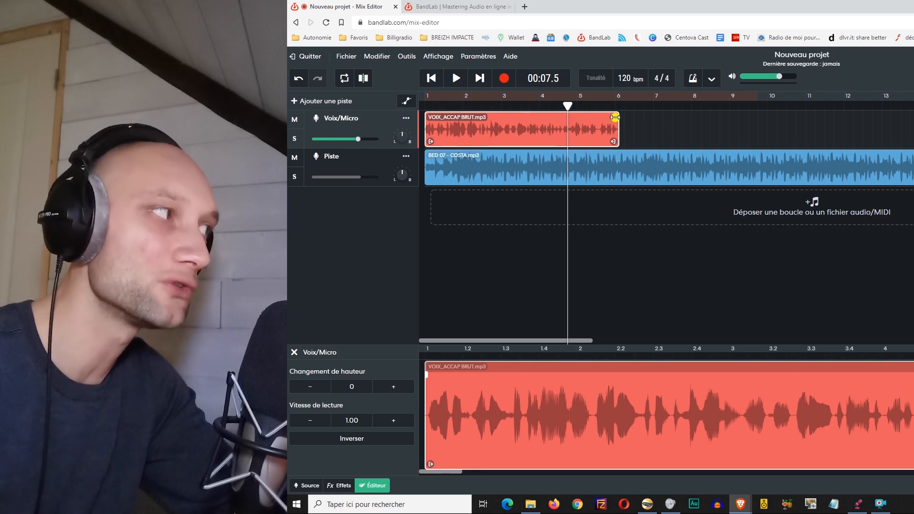
left_click_drag(611, 117, 911, 118)
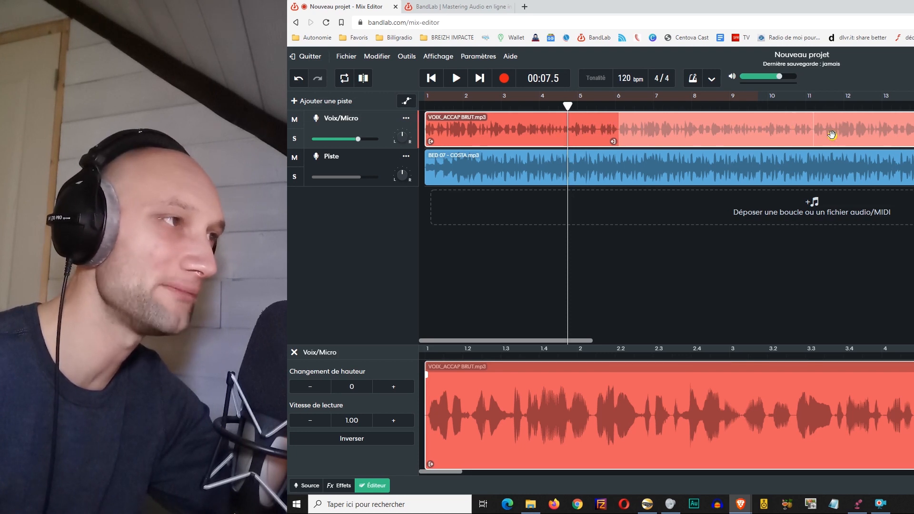
left_click_drag(909, 119, 616, 94)
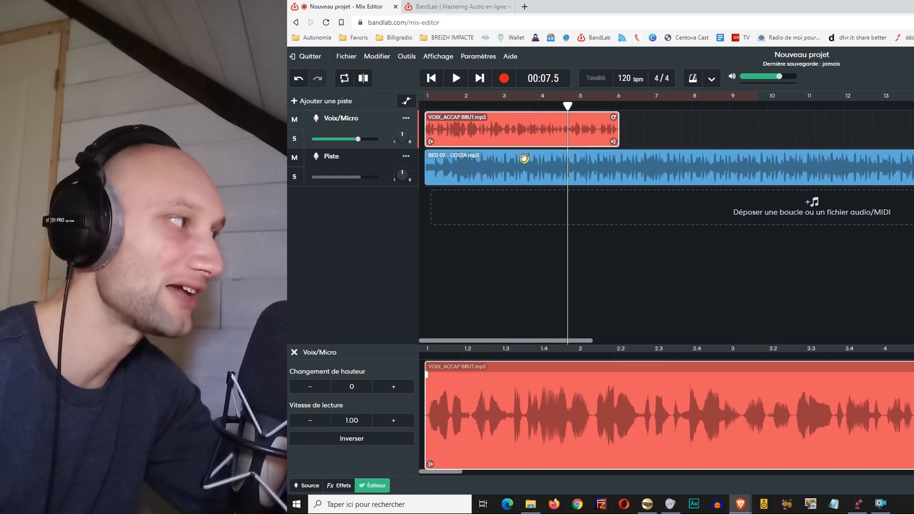
Step: Try the trim handles at the end and the start of the VOIX_ACCAP BRUT.mp3 clip, keeping its full length
mouse_move(614, 142)
left_mouse_down()
mouse_move(640, 142)
mouse_move(614, 141)
left_mouse_up()
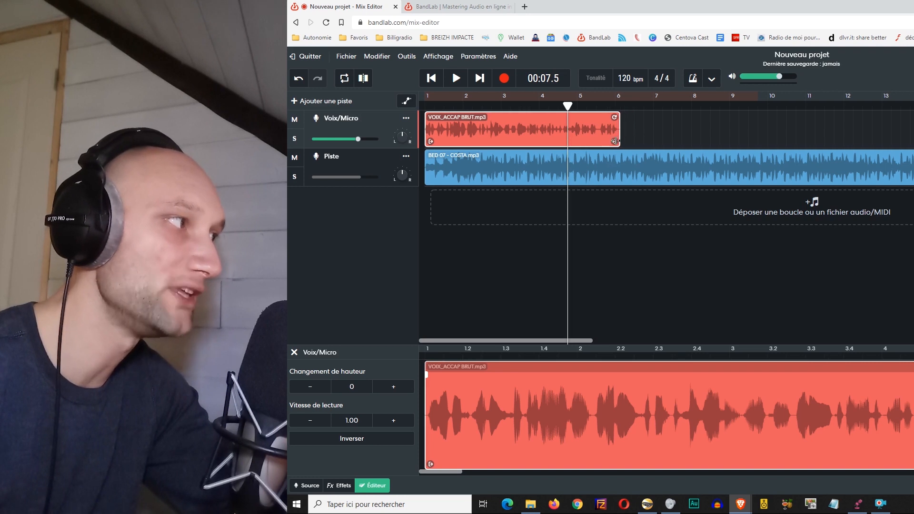
left_click_drag(429, 142, 412, 142)
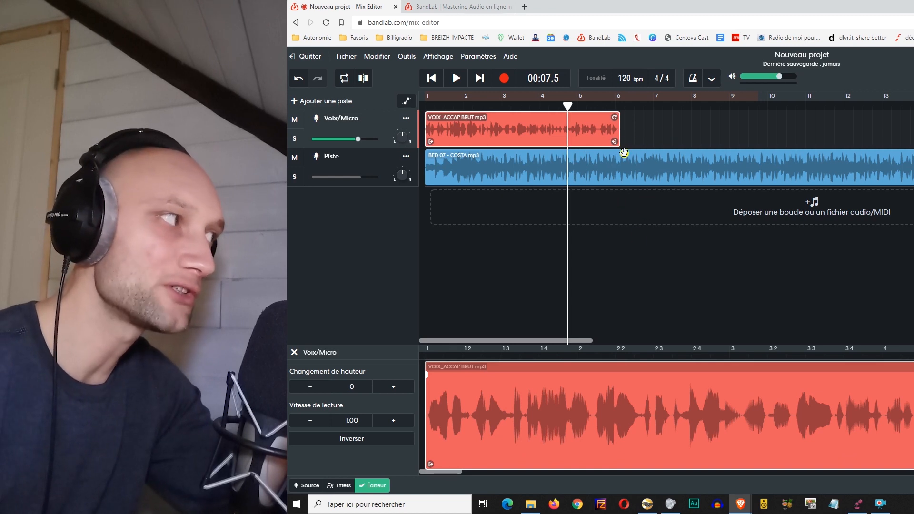
Step: Add a fade-out to the VOIX_ACCAP BRUT.mp3 clip in the audio editor, running from just before bar 5 to its end
left_click_drag(447, 472, 475, 470)
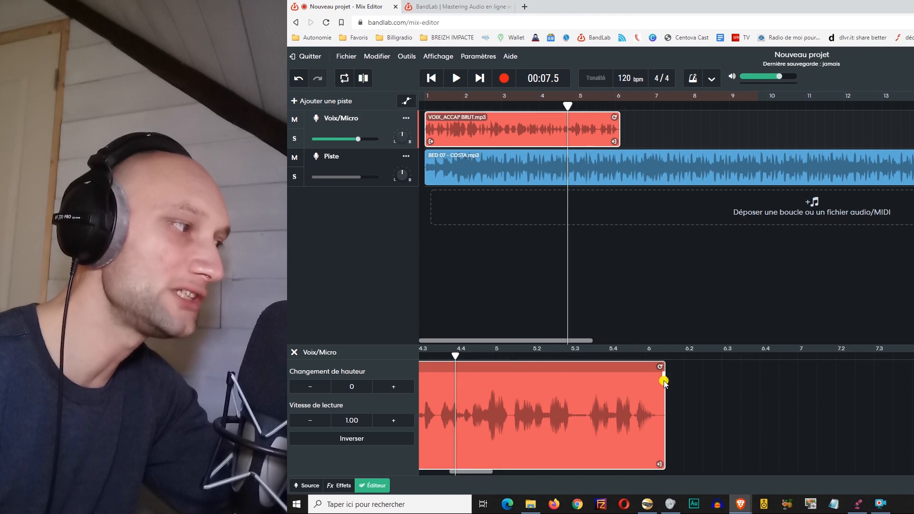
left_click_drag(664, 382, 476, 375)
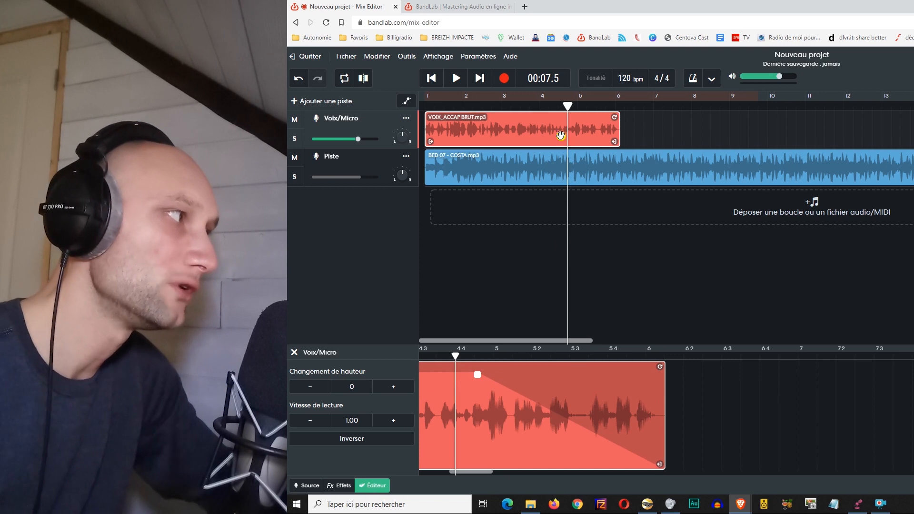
Step: Mute the Piste track and play the end of the VOIX_ACCAP BRUT.mp3 clip to hear its fade-out
left_click(293, 159)
key("space")
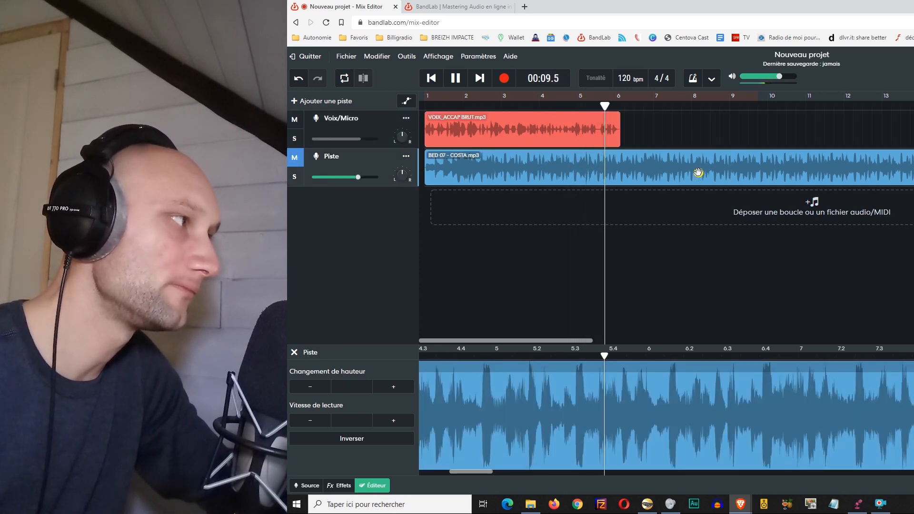
key("space")
left_click(627, 395)
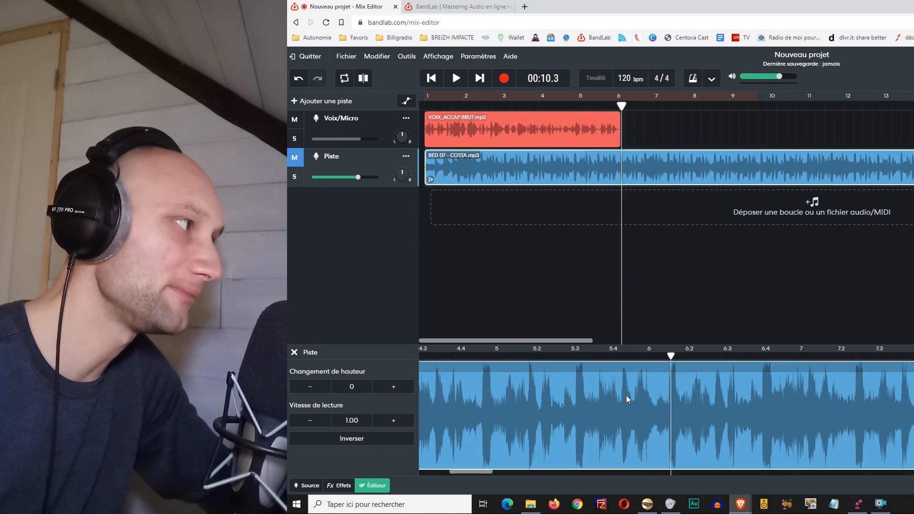
Step: Remove the fade-out from the VOIX_ACCAP BRUT.mp3 clip and set the playhead at the clip's end, 00:10.2
left_click(598, 139)
left_click_drag(478, 373, 671, 371)
left_click(601, 122)
key("space")
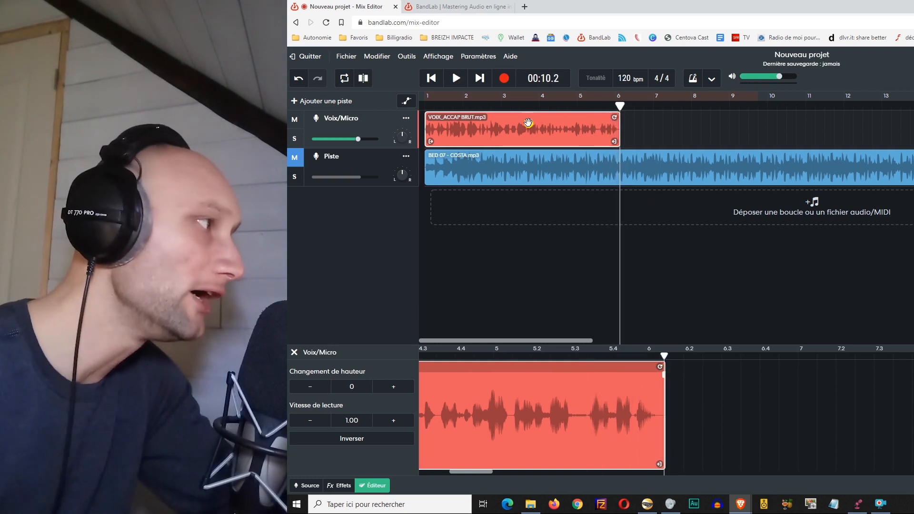
Step: Split the BED 07 - COSTA.mp3 clip at the playhead and delete the part after the voice clip's end
left_click(625, 160)
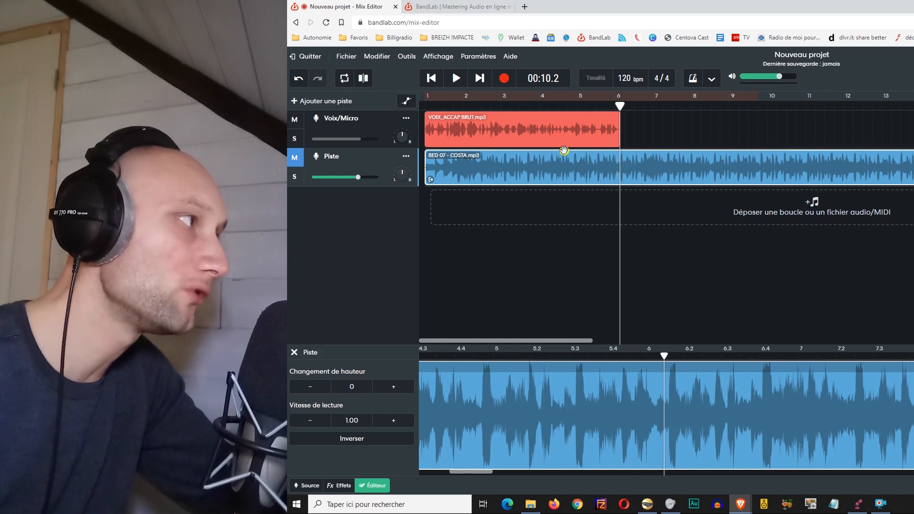
left_click(364, 80)
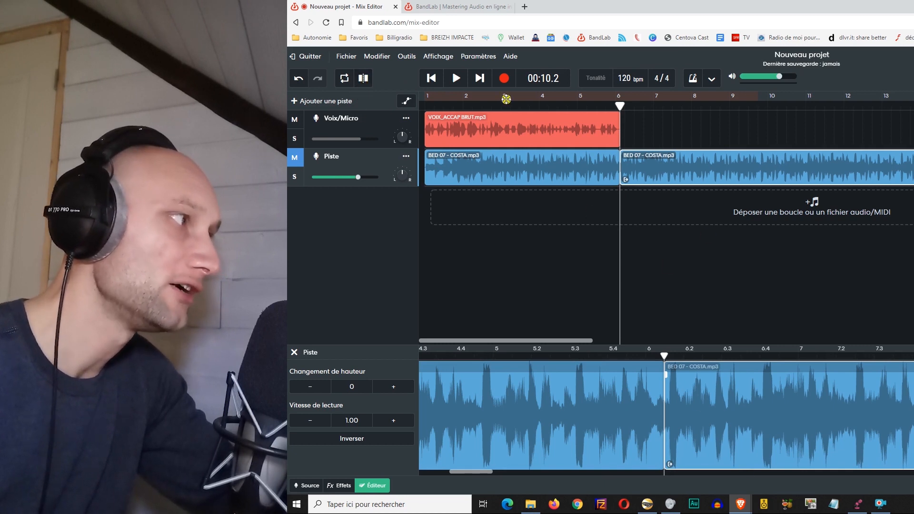
left_click_drag(671, 168, 775, 170)
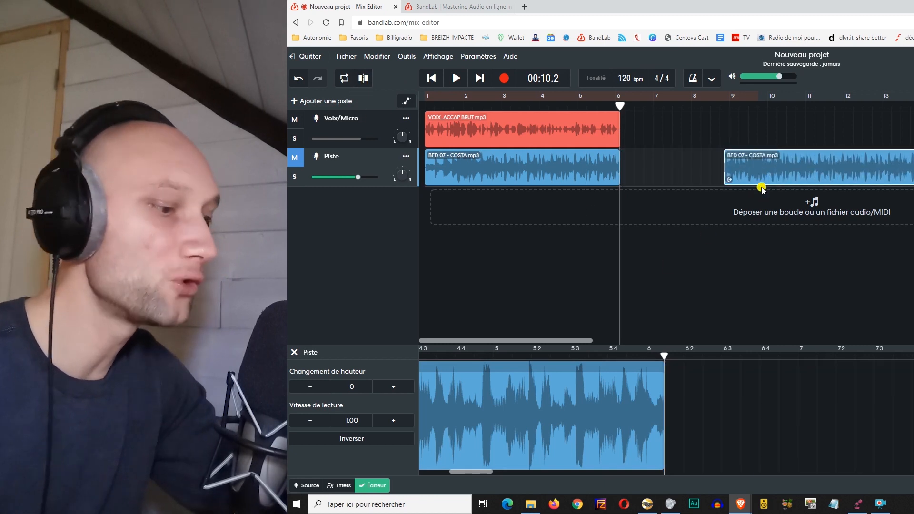
key("Delete")
Step: Trim the end of the remaining BED 07 - COSTA.mp3 clip slightly and add a fade-out from about 5.3 to its end
left_click(610, 167)
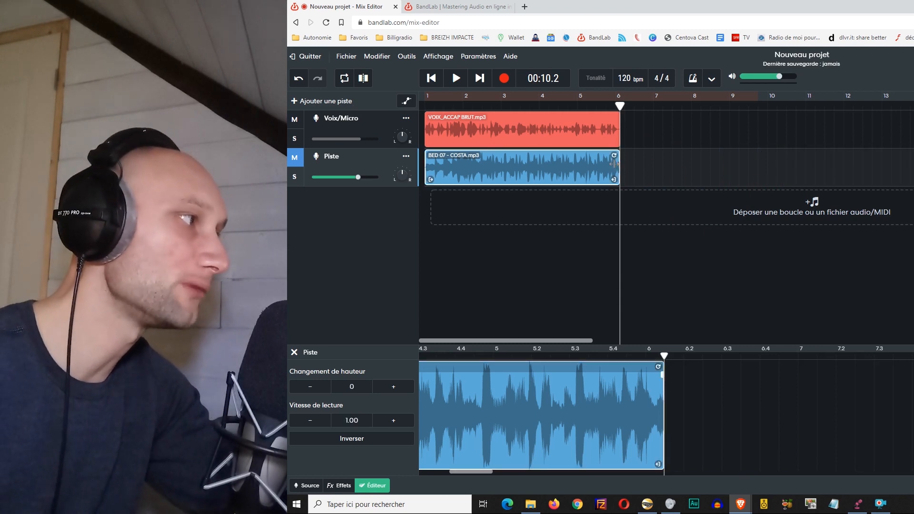
left_click(691, 158)
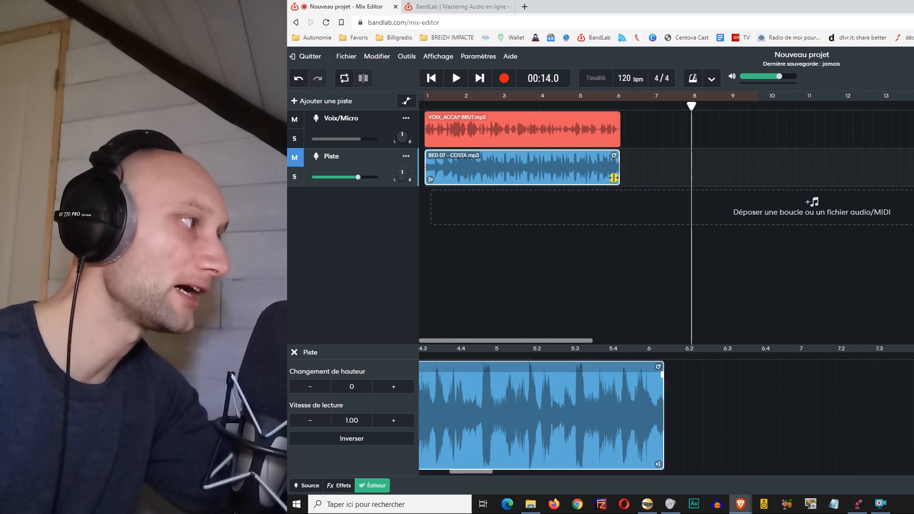
mouse_move(615, 180)
left_mouse_down()
mouse_move(740, 178)
mouse_move(612, 168)
left_mouse_up()
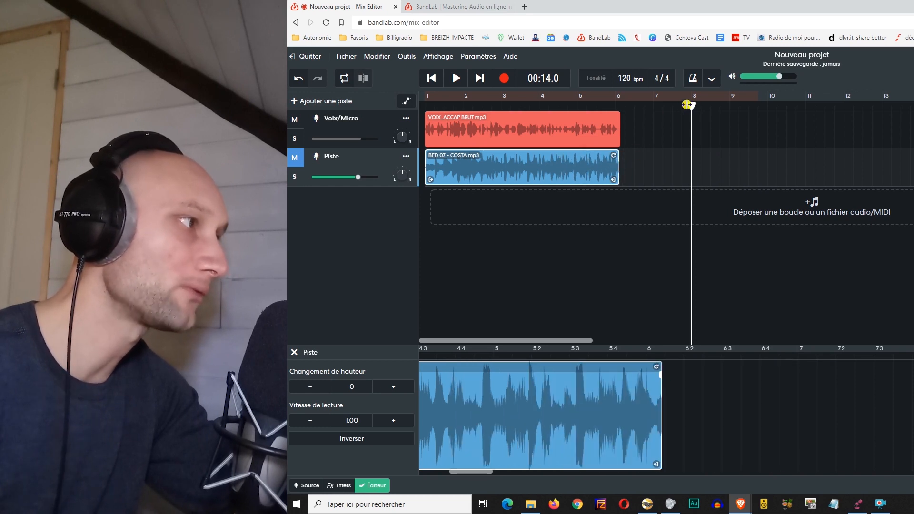
left_click_drag(660, 375, 574, 375)
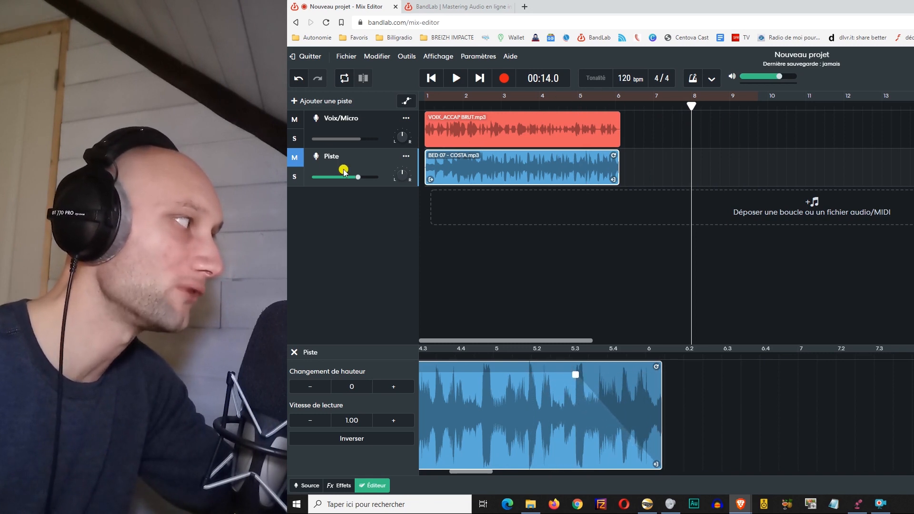
Step: Unmute the Piste track, lower its volume to about -24.6 dB, and leave the playhead just past bar 6
left_click(596, 106)
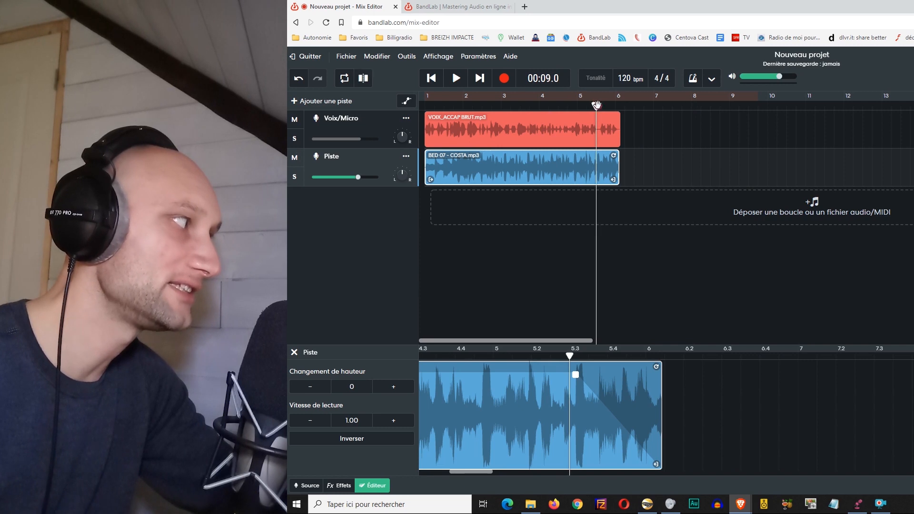
mouse_move(361, 179)
left_click_drag(353, 182, 337, 182)
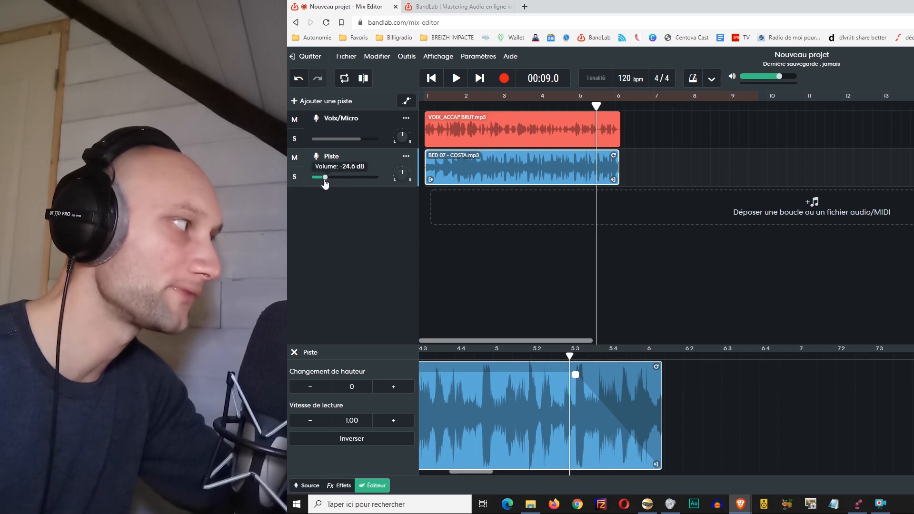
left_click_drag(326, 180, 327, 180)
left_click_drag(587, 111, 621, 113)
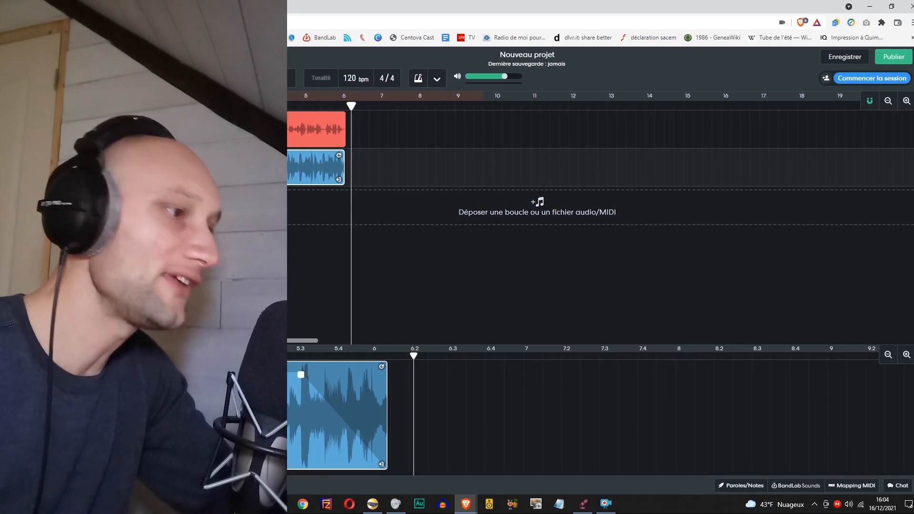
Step: Look at the Paroles/Notes area, and browse the recent sounds and the packs in BandLab Sounds
left_click(745, 487)
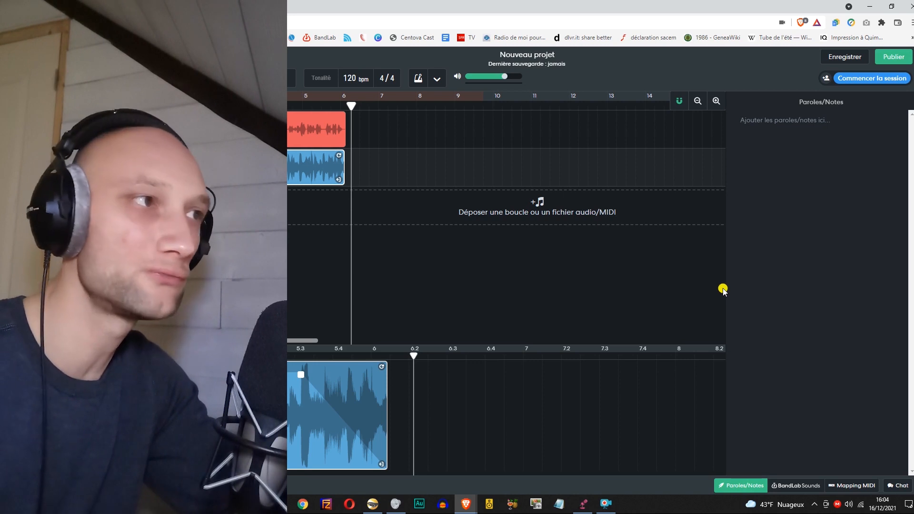
left_click(758, 496)
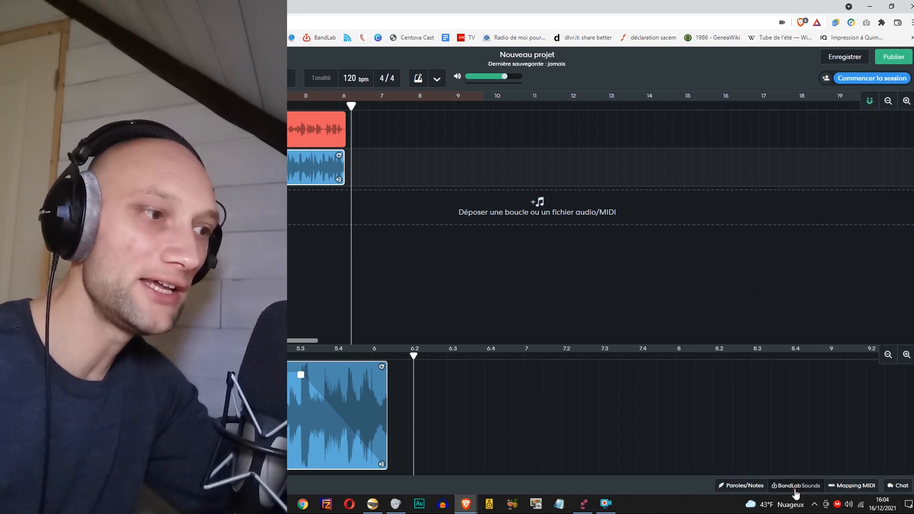
left_click(796, 485)
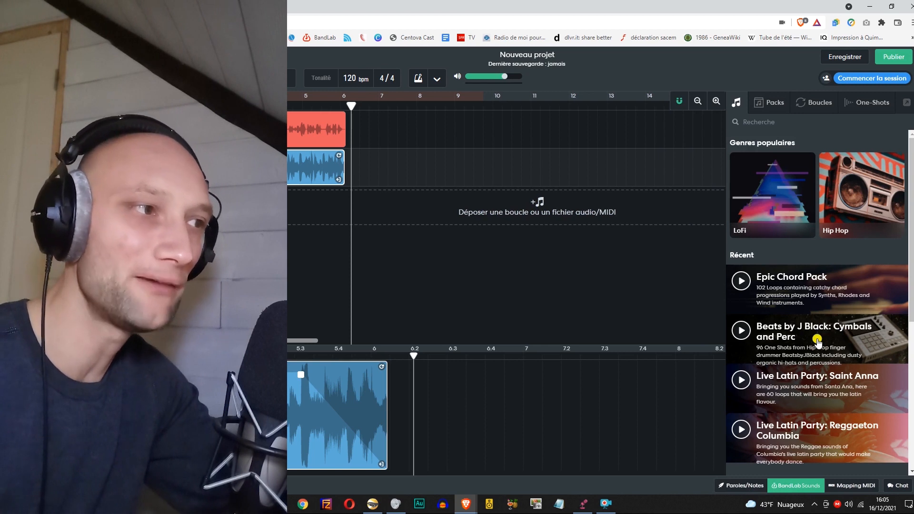
left_click(741, 282)
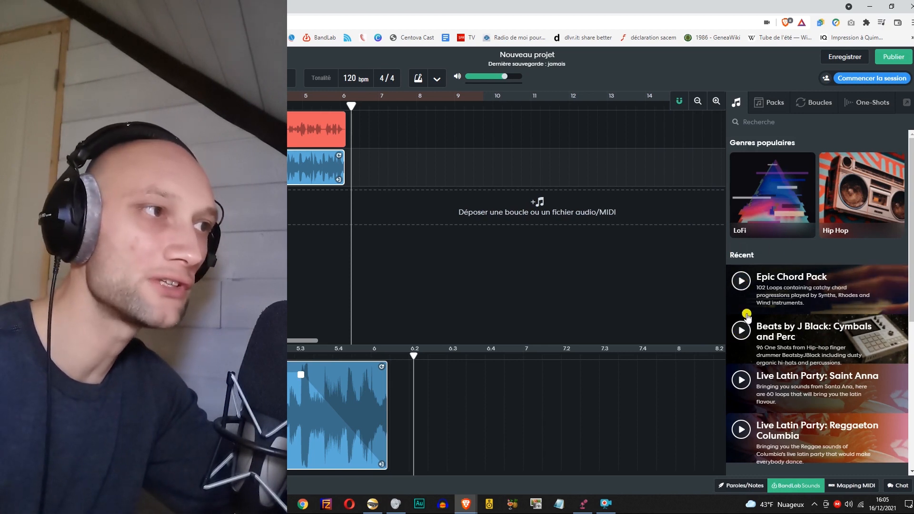
left_click(764, 102)
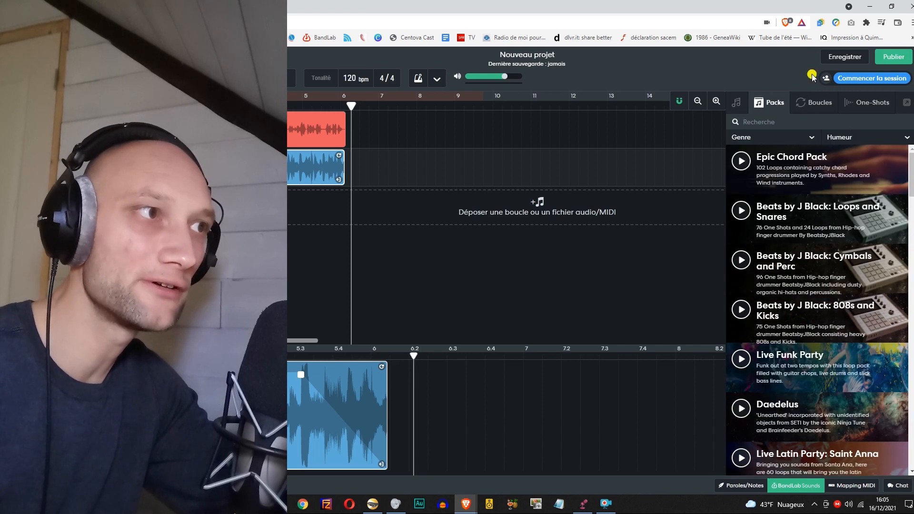
Step: Browse the loops with their genre filter options and the One-Shots in BandLab Sounds, and close the library
left_click(808, 107)
left_click_drag(777, 173, 803, 177)
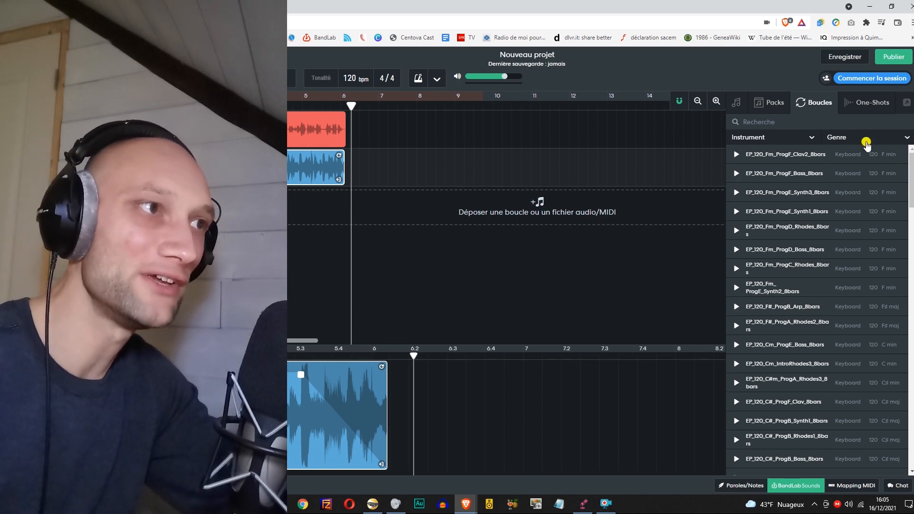
left_click(866, 143)
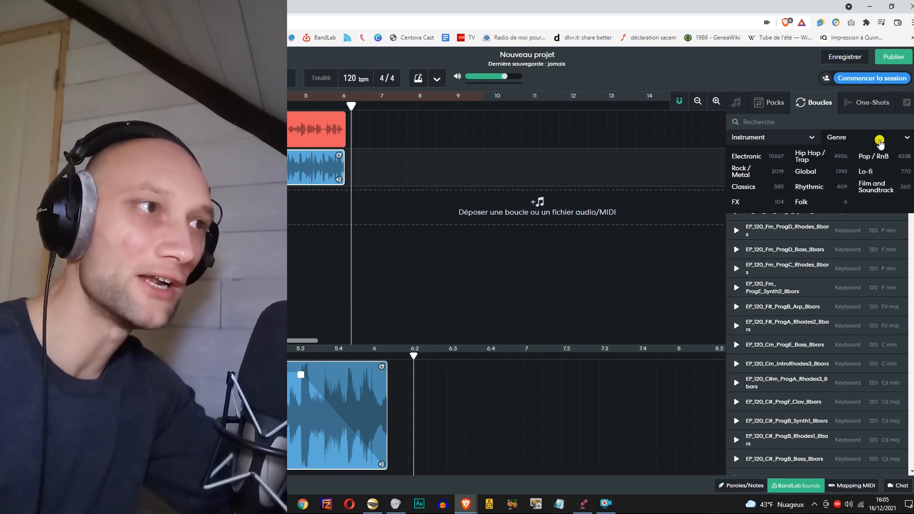
left_click(877, 138)
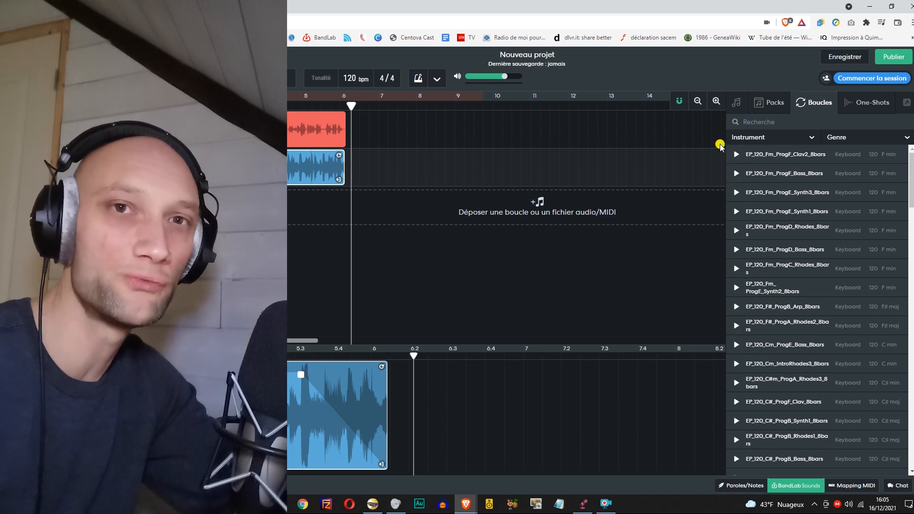
left_click(864, 105)
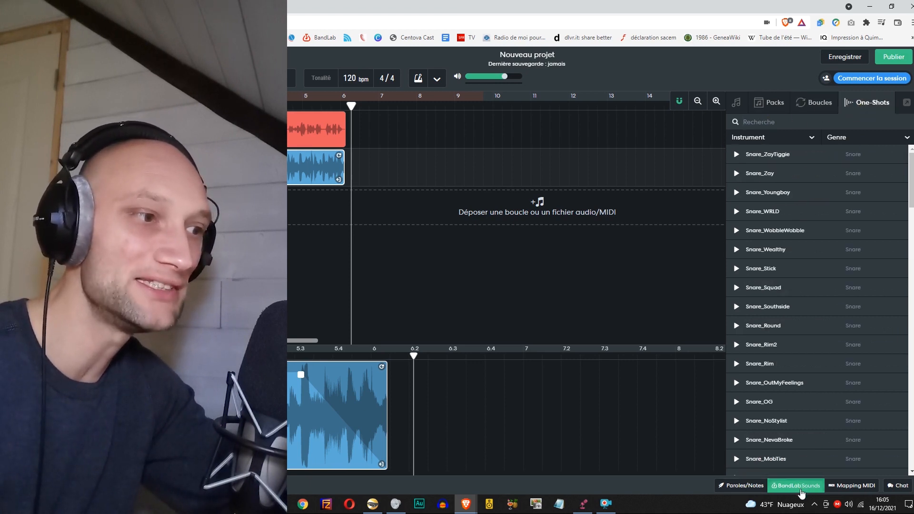
left_click(802, 491)
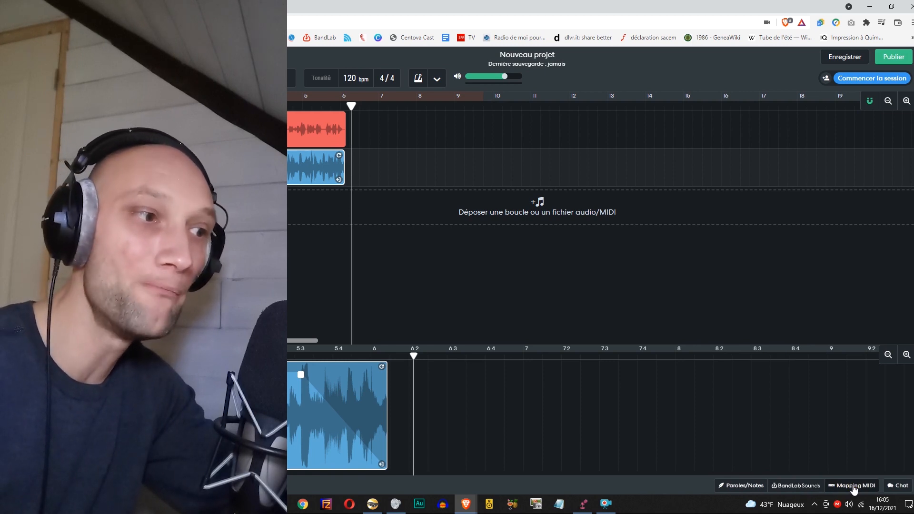
Step: Turn on MIDI mapping to see the mappable controls, leave it, and close the Piste audio editor
left_click(854, 488)
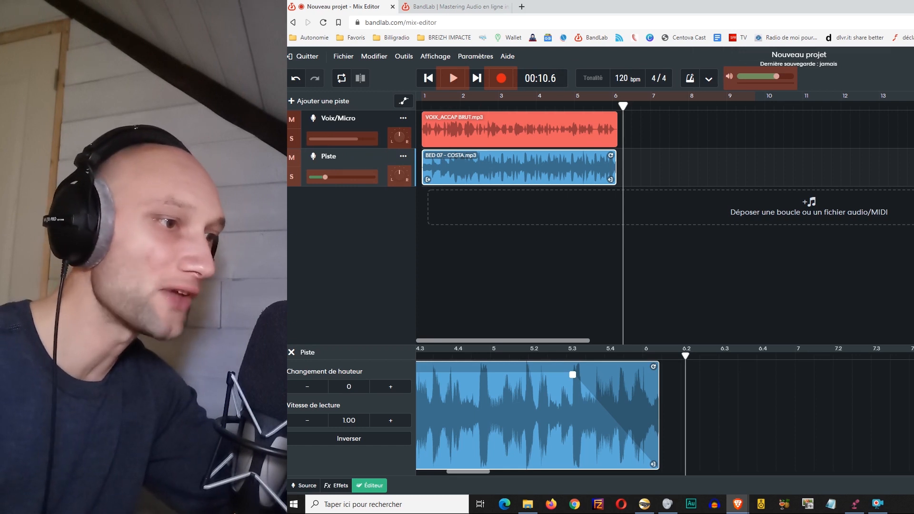
key("Escape")
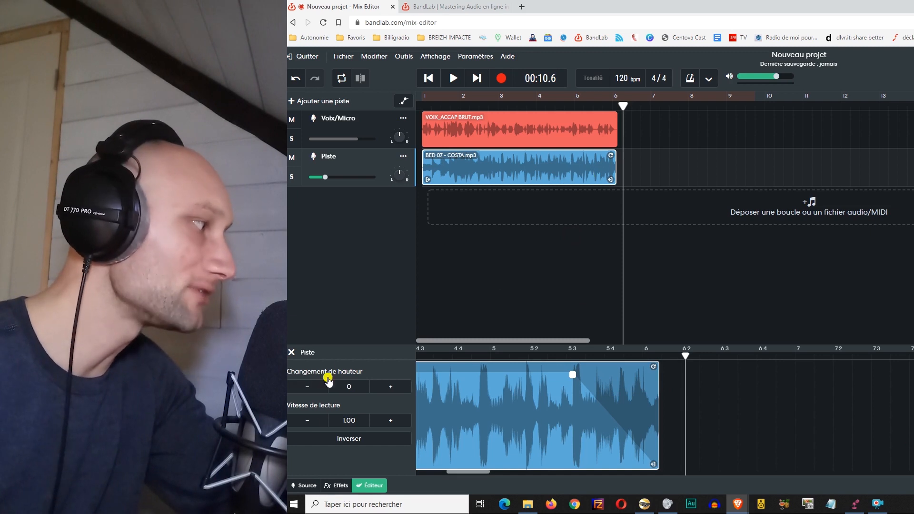
left_click(295, 354)
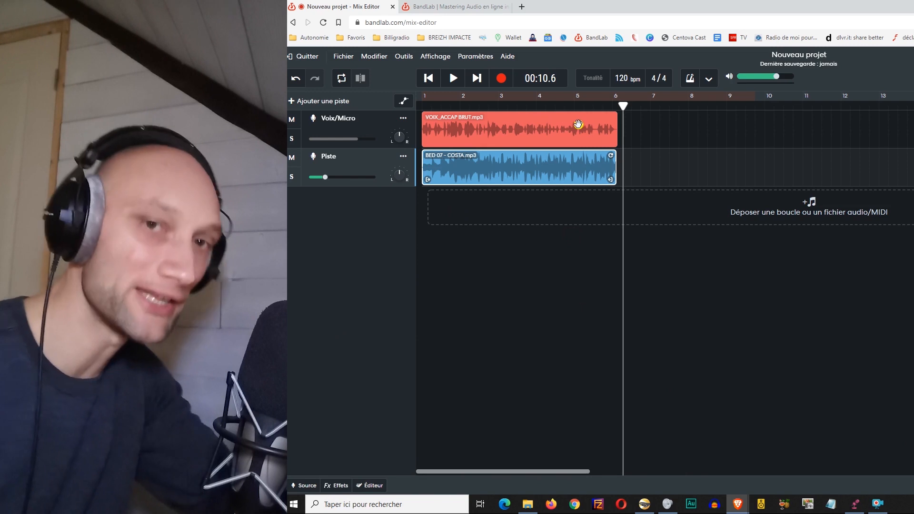
Step: Mute the Piste track and play the voice alone from the start to about 00:05.6
left_click(291, 158)
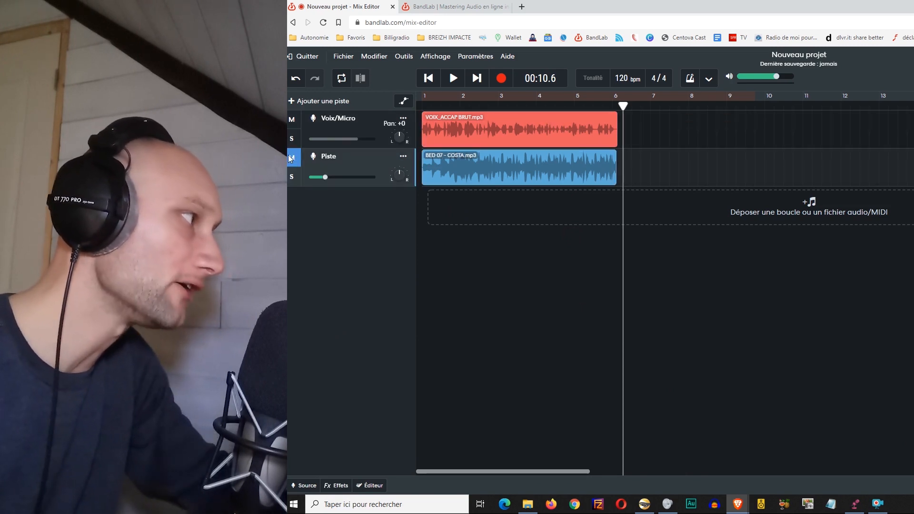
left_click(422, 109)
key("space")
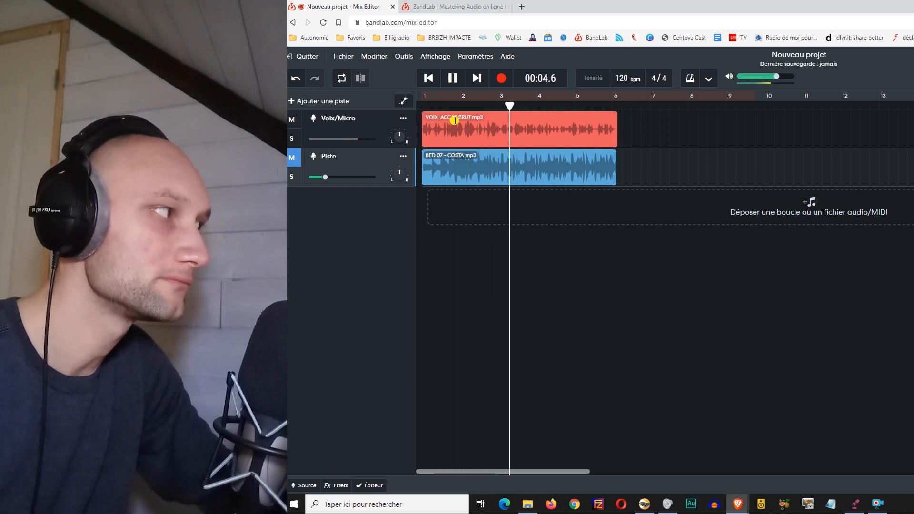
key("space")
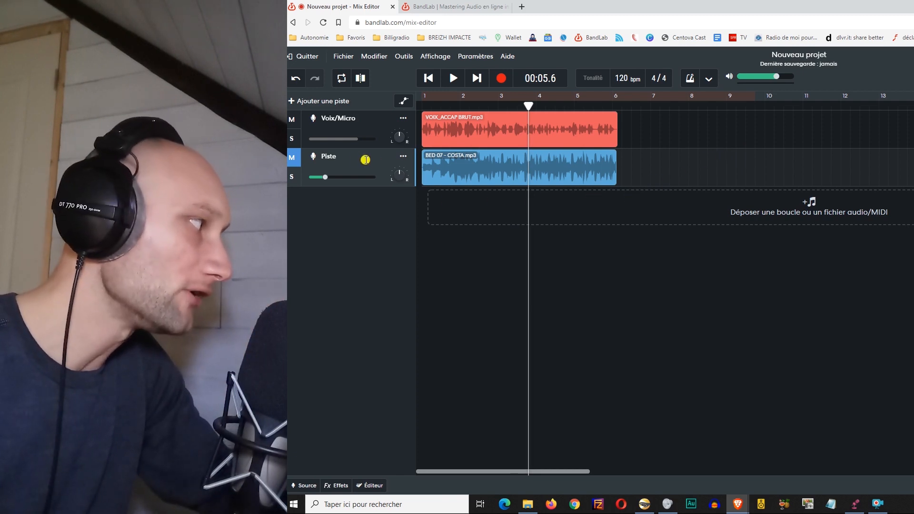
Step: Unmute the Piste track, fine-adjust its low volume, and play both tracks together from the start
left_click(292, 160)
mouse_move(356, 179)
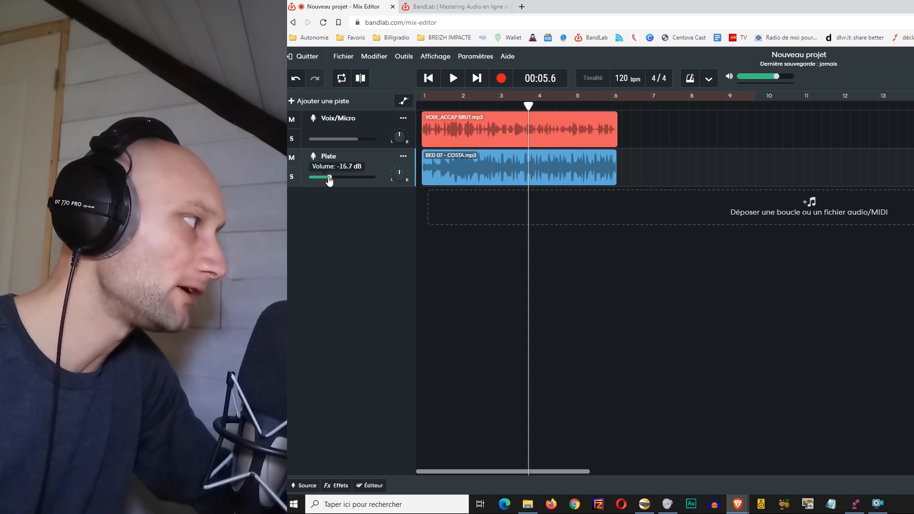
left_click_drag(429, 104, 423, 108)
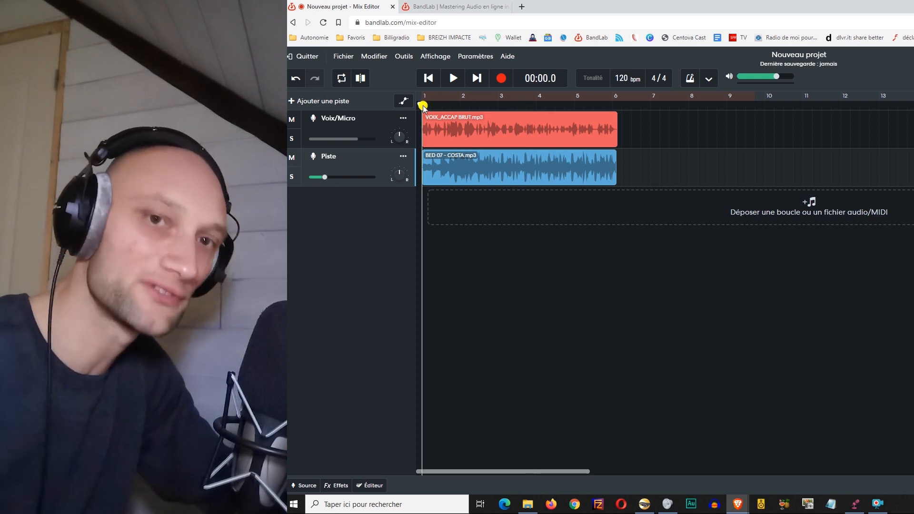
key("space")
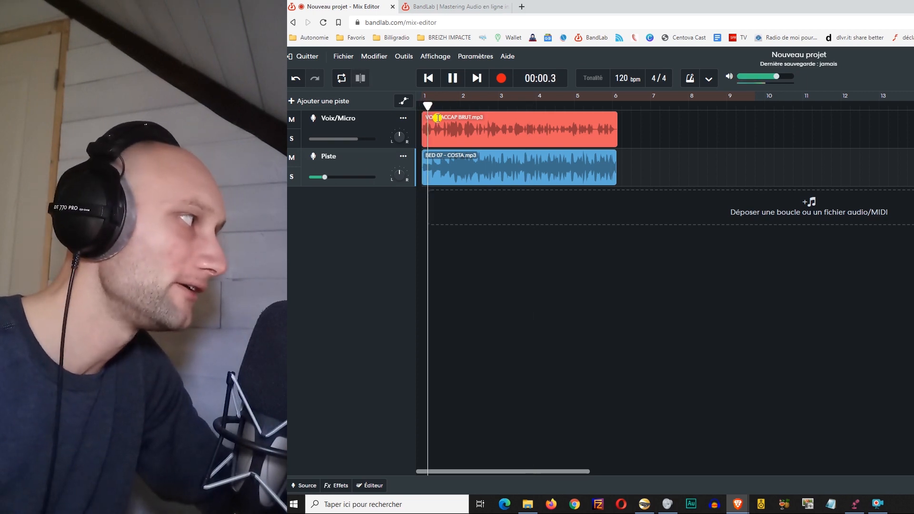
Step: Set the Voix/Micro track's volume to +1.5 dB during playback and stop at about 00:07.4
mouse_move(358, 139)
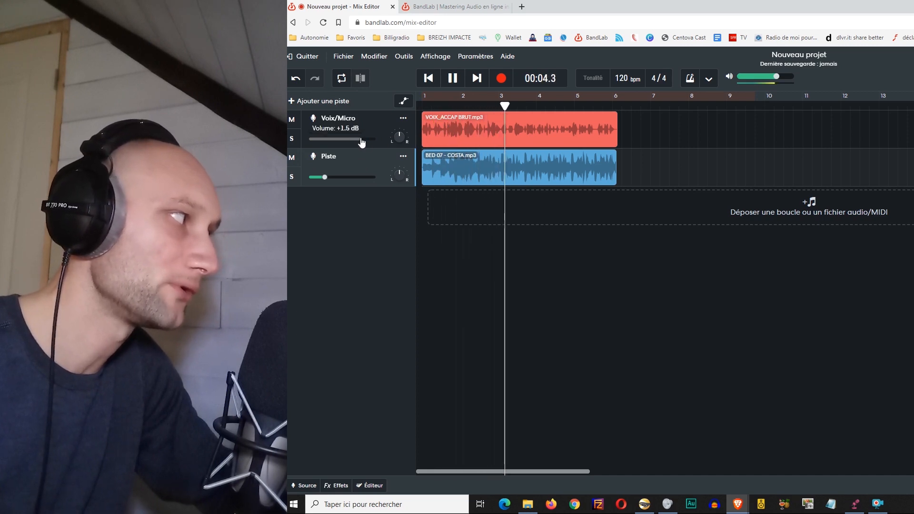
left_click(360, 139)
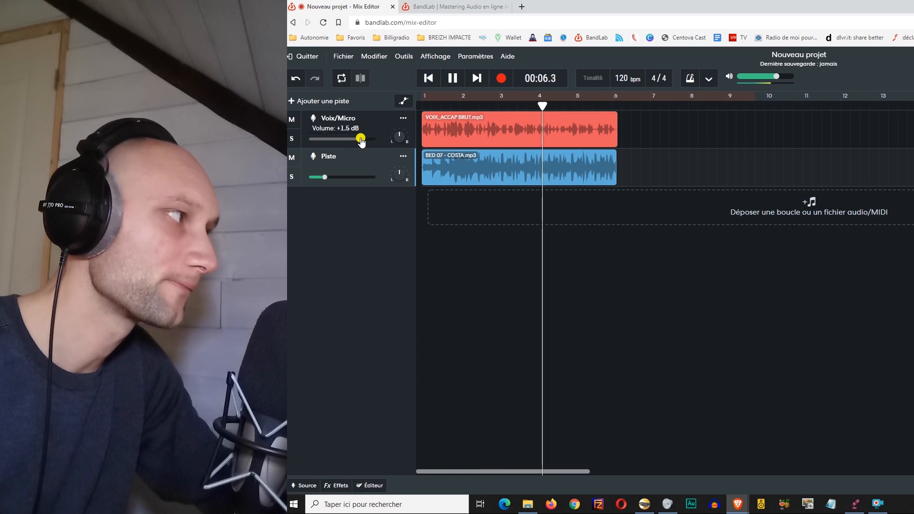
key("space")
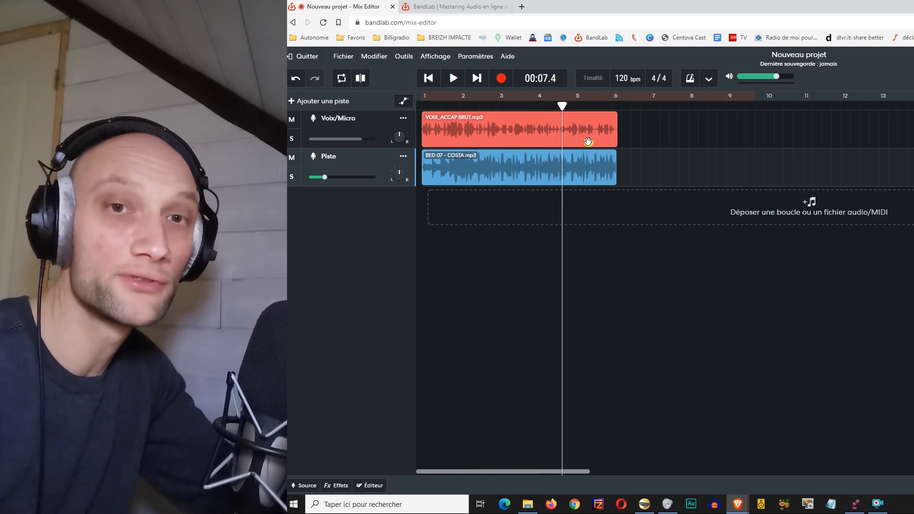
Step: Select the Voix/Micro track, look over its options list, and close the list without choosing anything
left_click(368, 123)
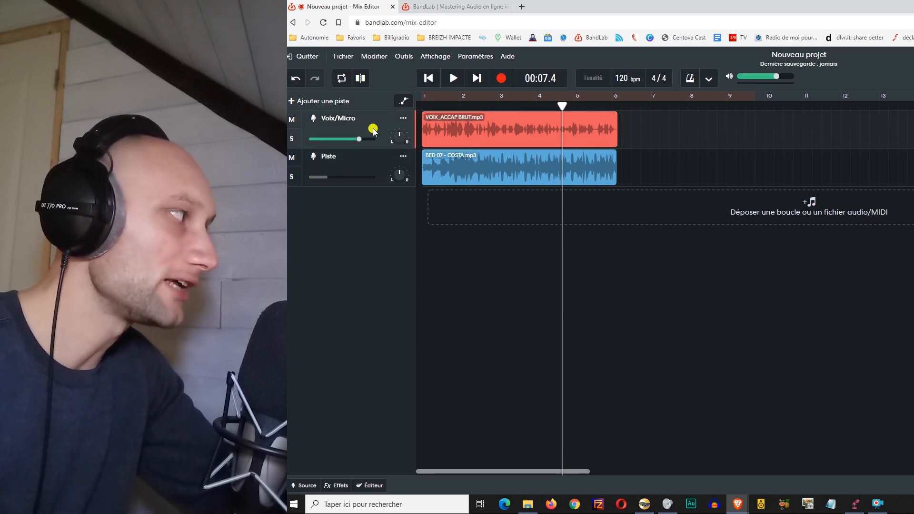
left_click(404, 117)
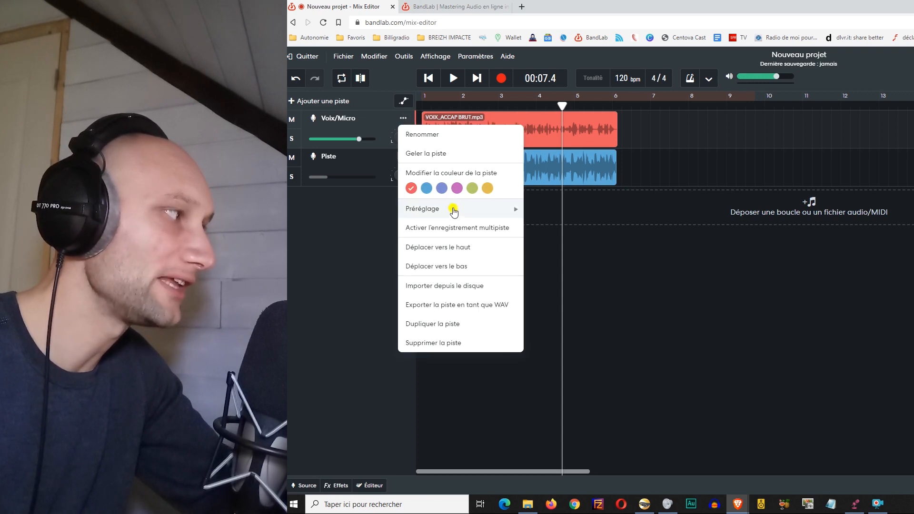
mouse_move(450, 208)
scroll(565, 454, "down", 5)
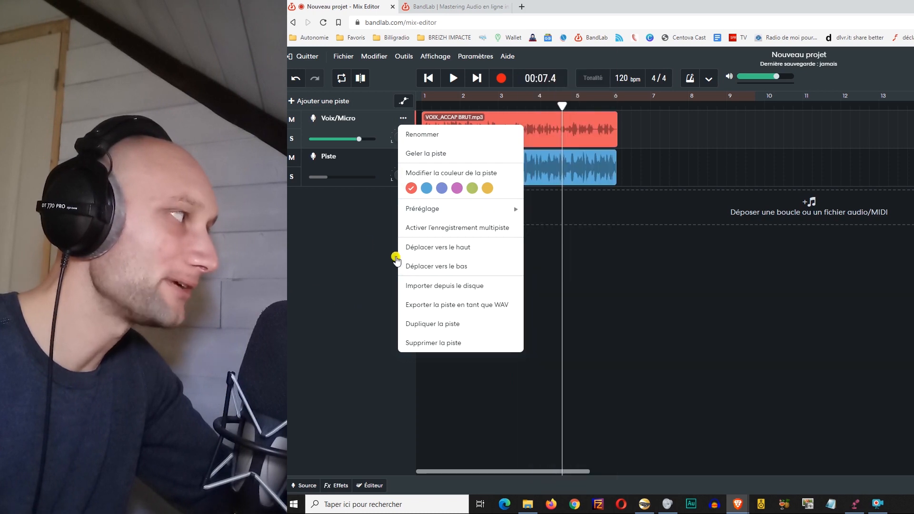
left_click(347, 256)
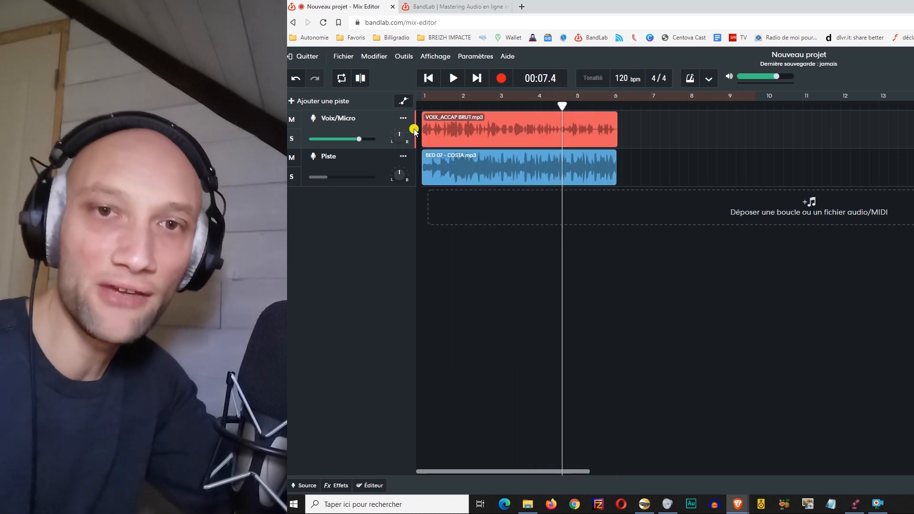
Step: Show the effects of the Voix/Micro track and apply the Punchy Rap preset
left_click(341, 486)
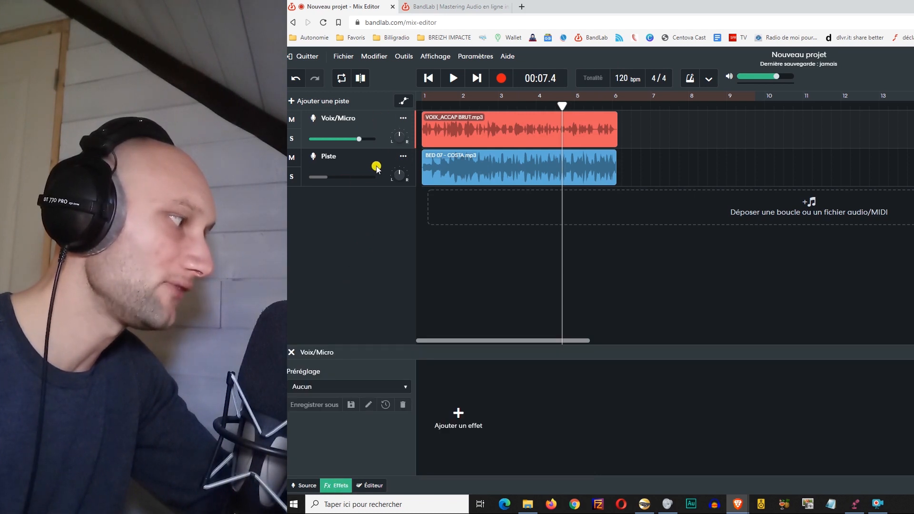
left_click(375, 385)
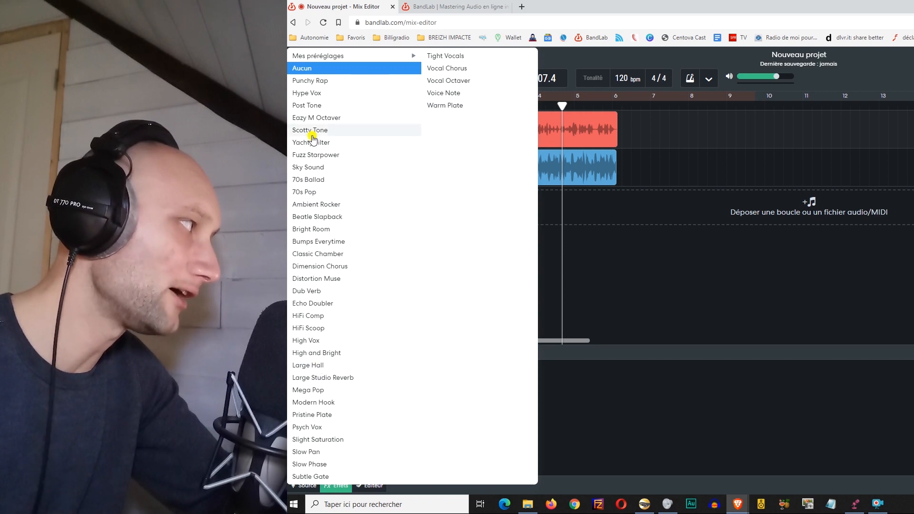
left_click(312, 82)
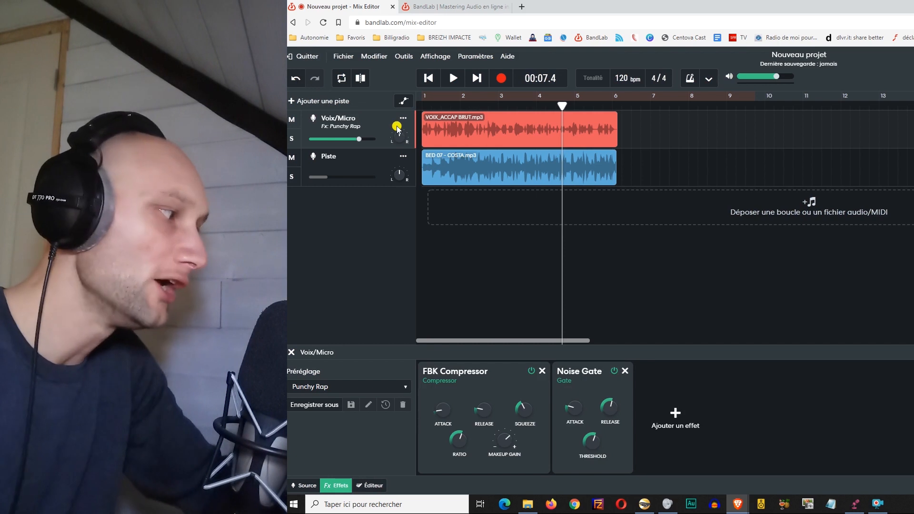
Step: Return the playhead to the start and play both tracks with the Punchy Rap preset to about 00:07.4
mouse_move(478, 408)
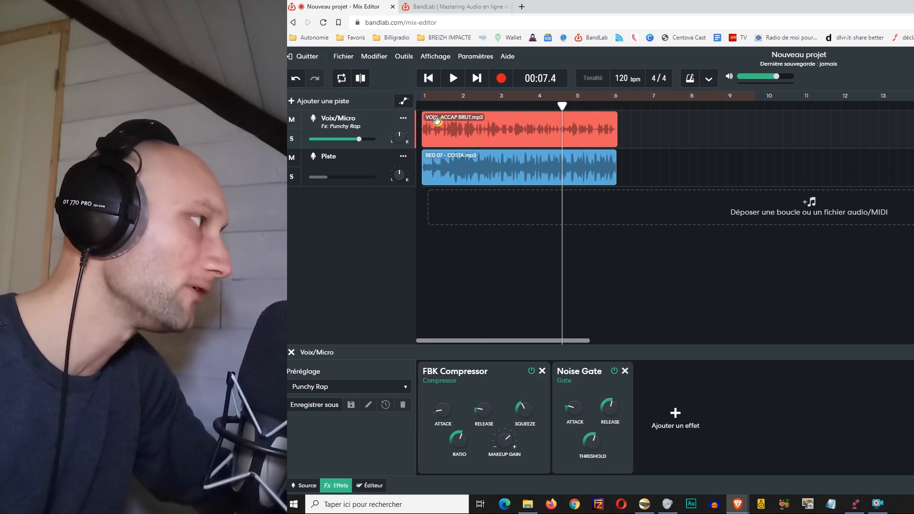
left_click_drag(564, 106, 398, 102)
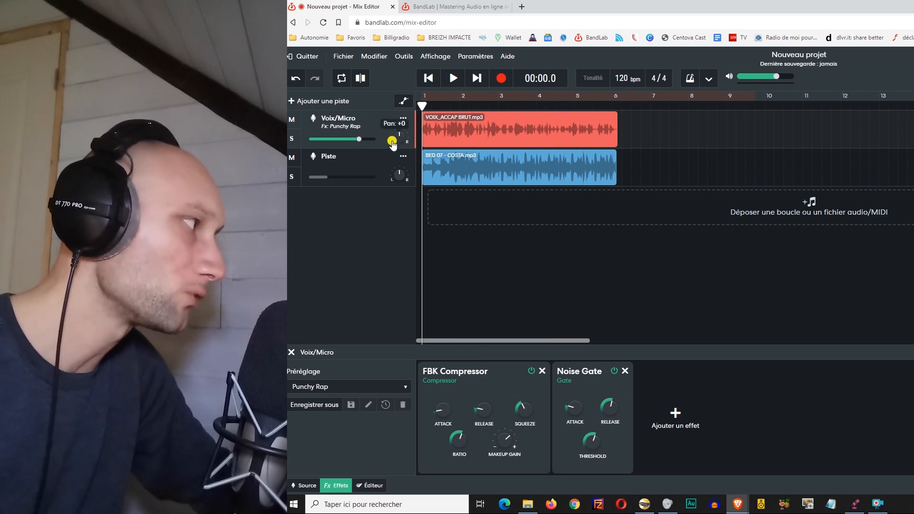
key("space")
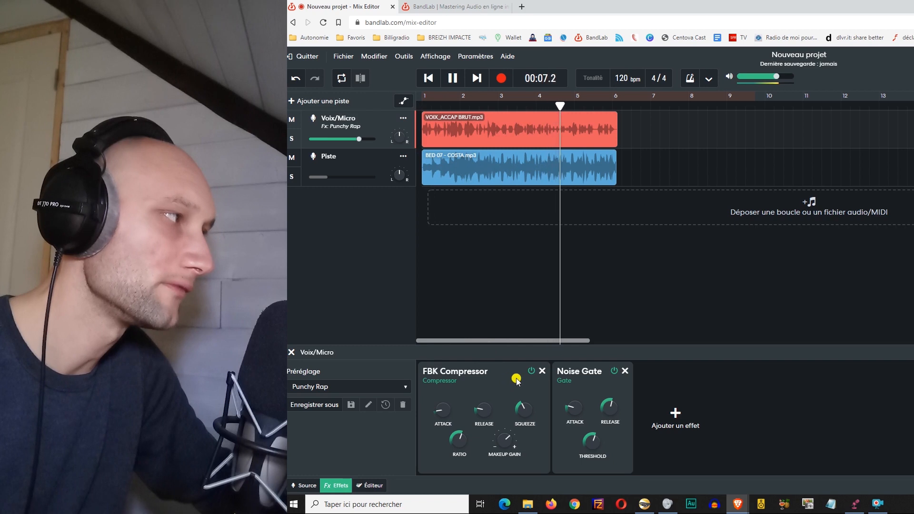
key("space")
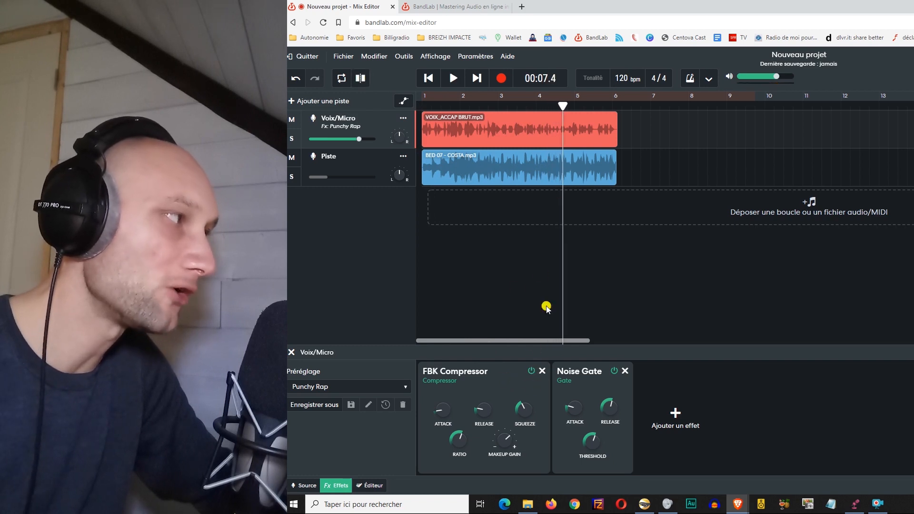
Step: Replay from the start, switching the FBK Compressor off and back on to compare, and stop at about 00:04.0
left_click_drag(566, 112, 346, 112)
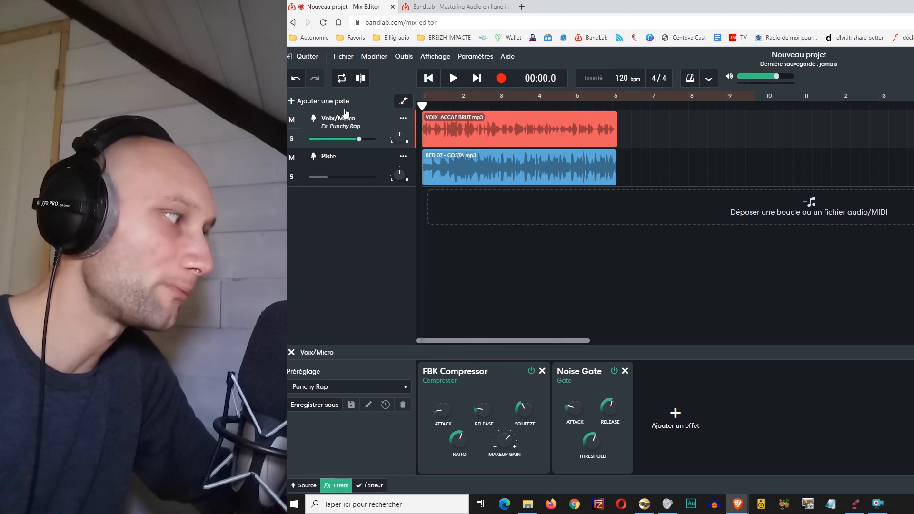
key("space")
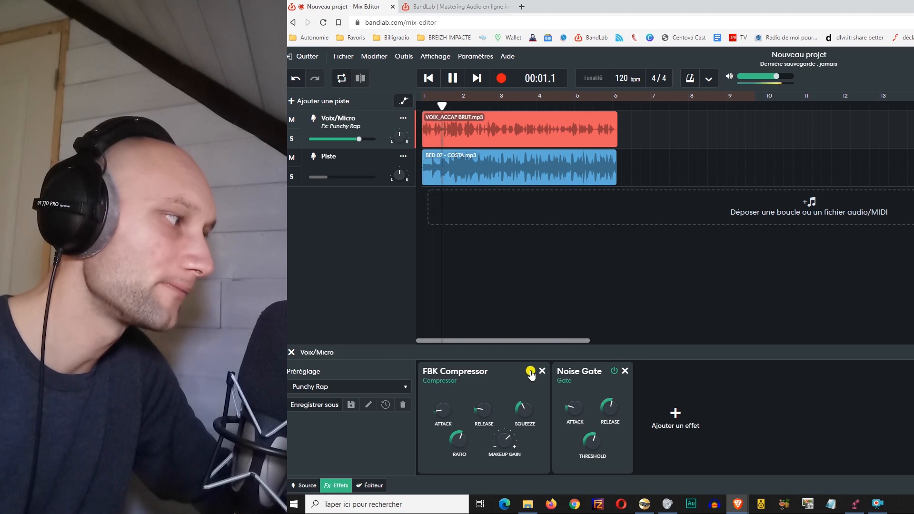
left_click(531, 371)
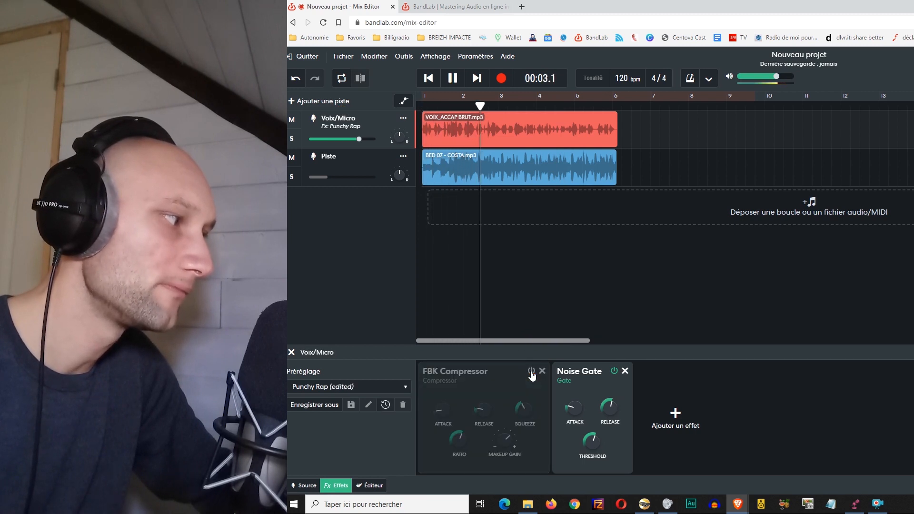
left_click(531, 371)
key("space")
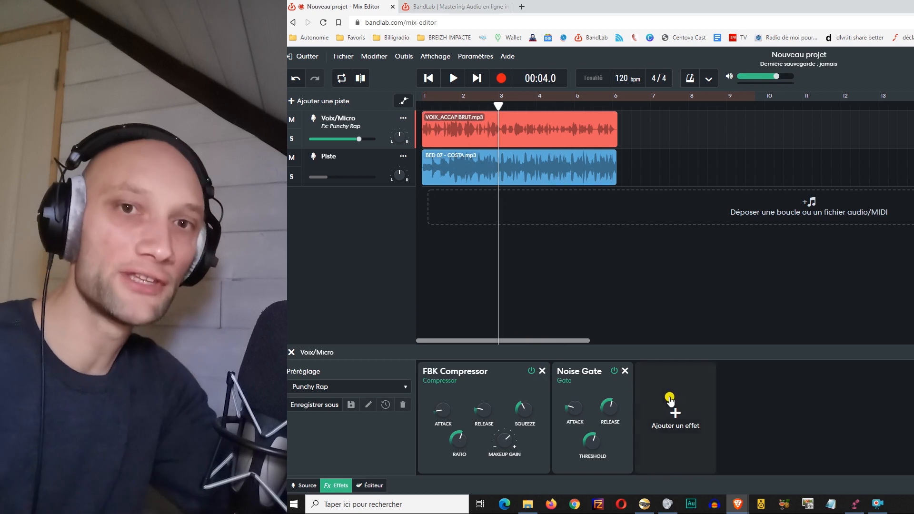
Step: Remove the FBK Compressor and Noise Gate from the Voix/Micro track and browse the available effect categories, including Dynamics
left_click(538, 371)
left_click(491, 370)
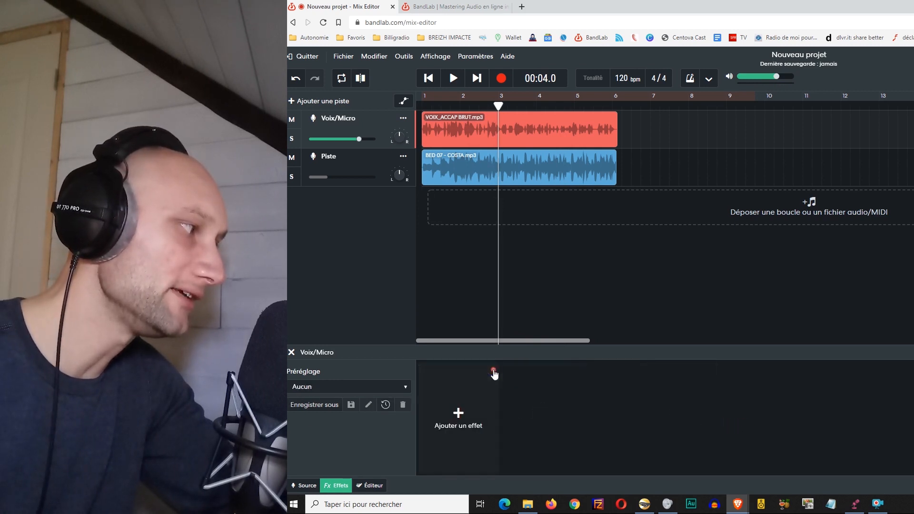
left_click(455, 420)
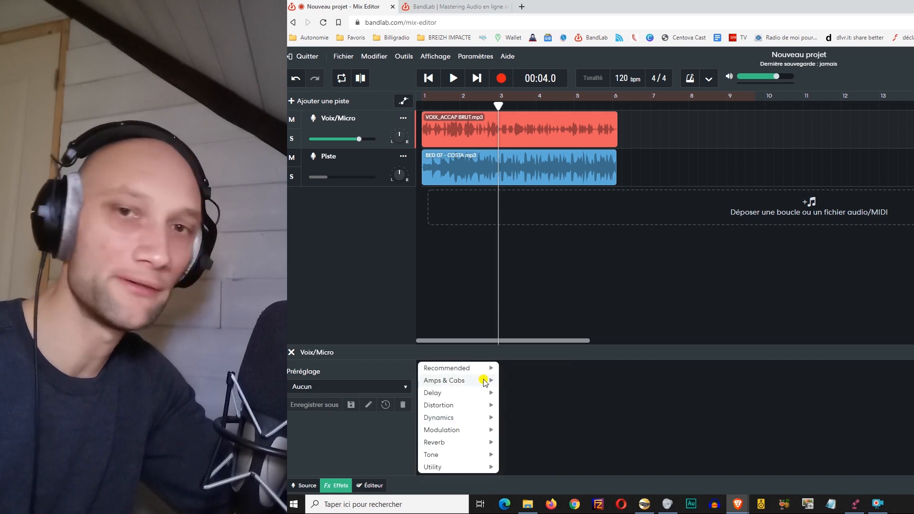
mouse_move(465, 381)
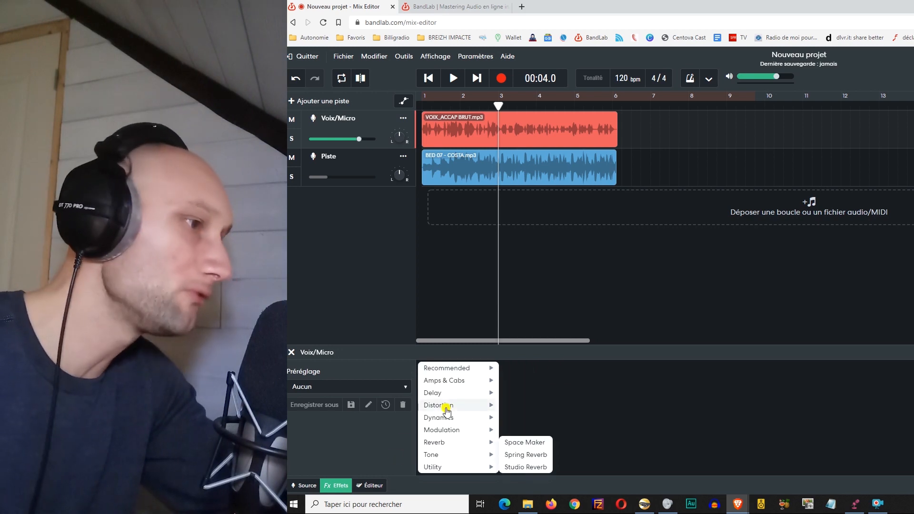
mouse_move(442, 418)
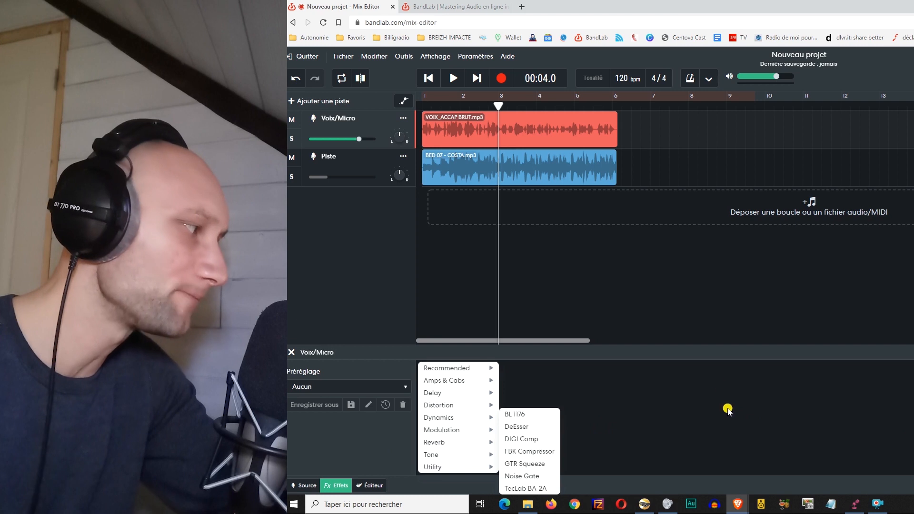
left_click(315, 435)
Step: Apply the Warm Plate preset to the Voix/Micro track and listen to it from 00:04.0 to about 00:06.0
left_click(324, 386)
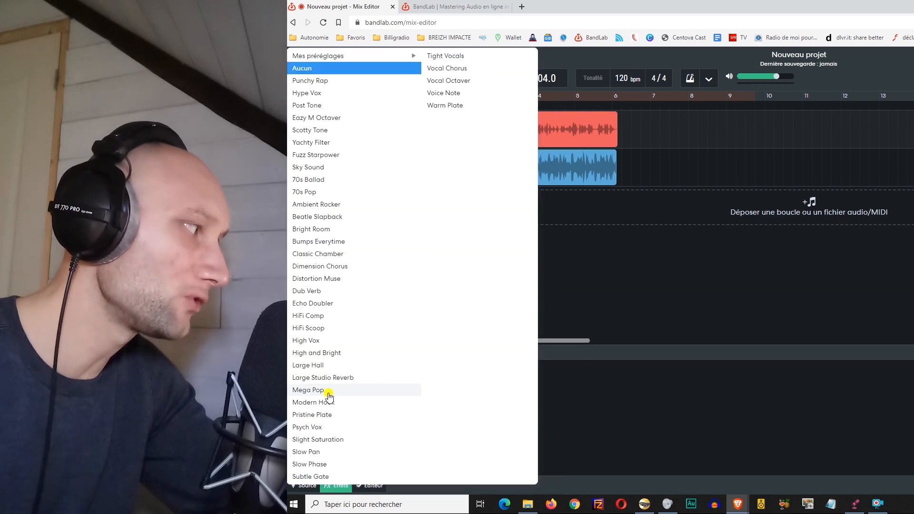
left_click(443, 106)
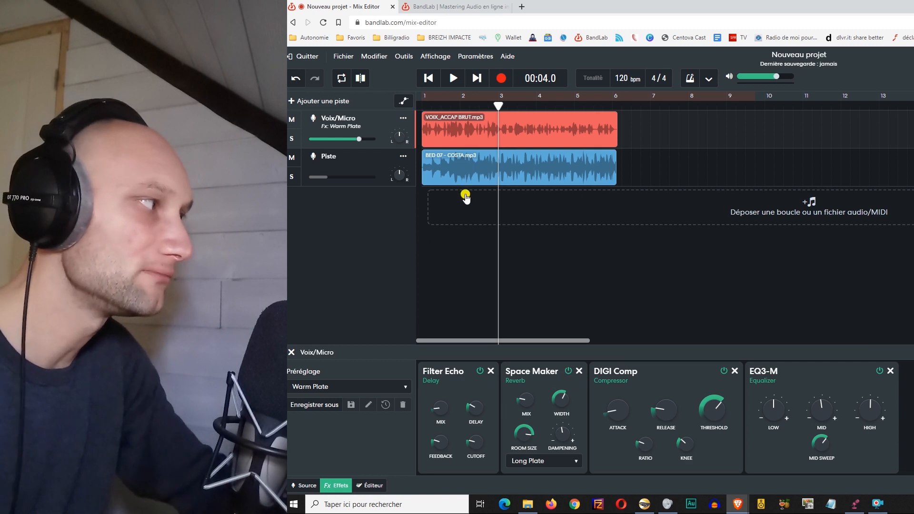
key("space")
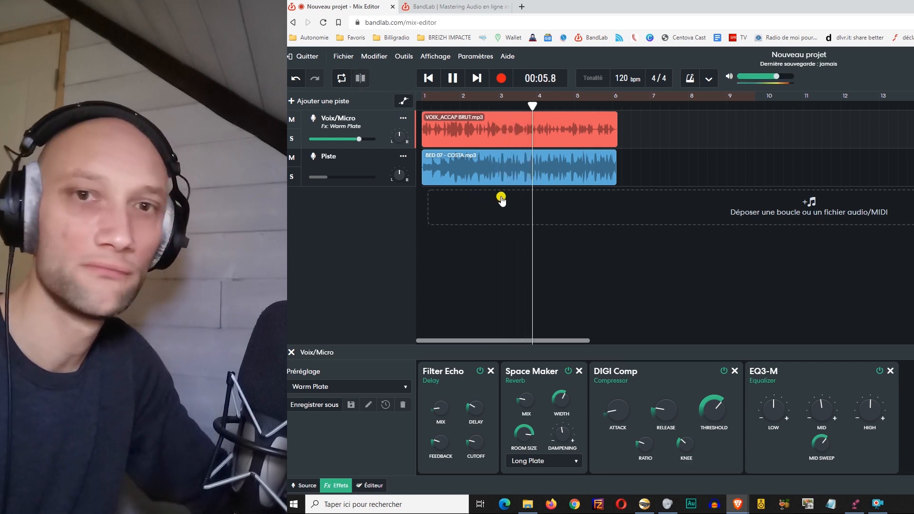
key("space")
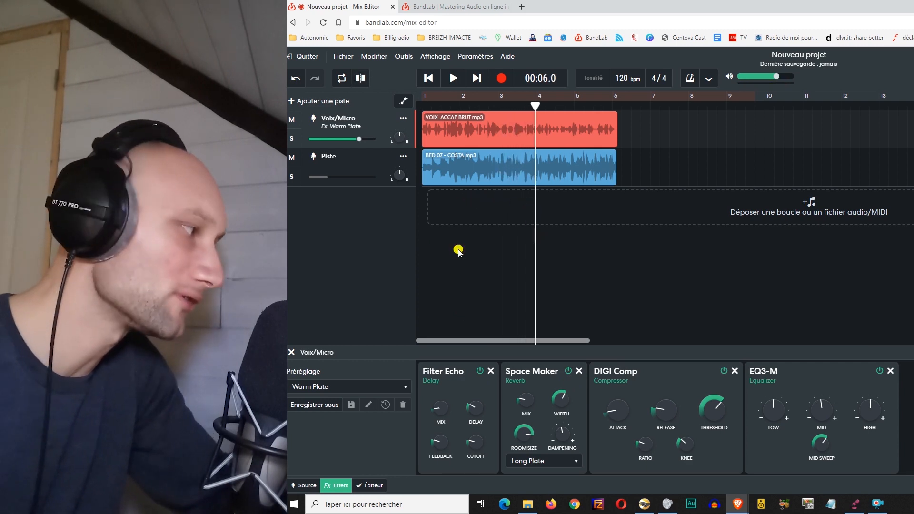
Step: Switch off the Filter Echo and Space Maker effects and play from the start to about 00:02.8
left_click(477, 371)
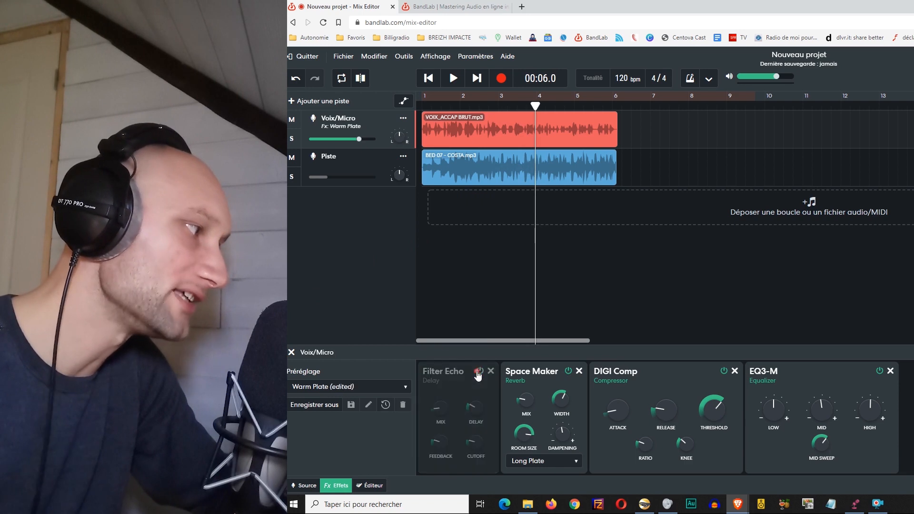
left_click(568, 371)
left_click_drag(537, 106, 423, 106)
key("space")
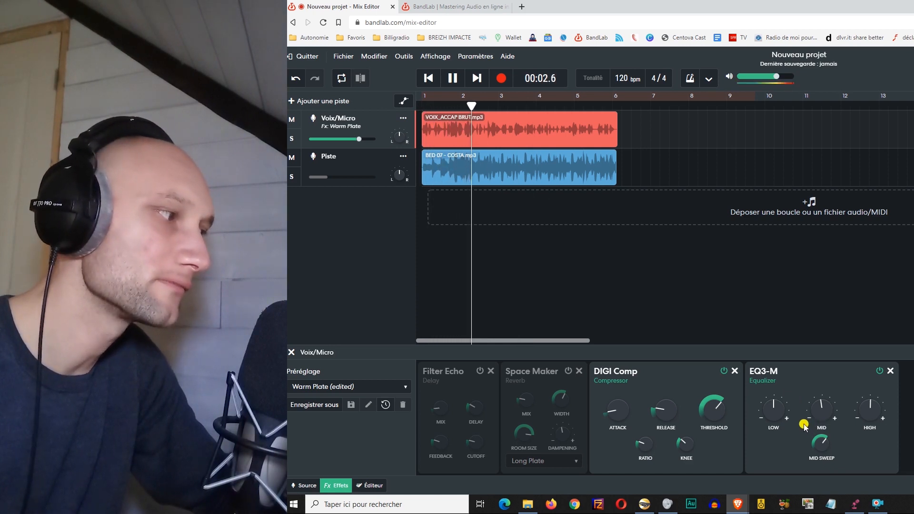
key("space")
Step: Raise the EQ3-M equalizer's Low to about +1.8 dB and boost its High beyond +19 dB
mouse_move(775, 415)
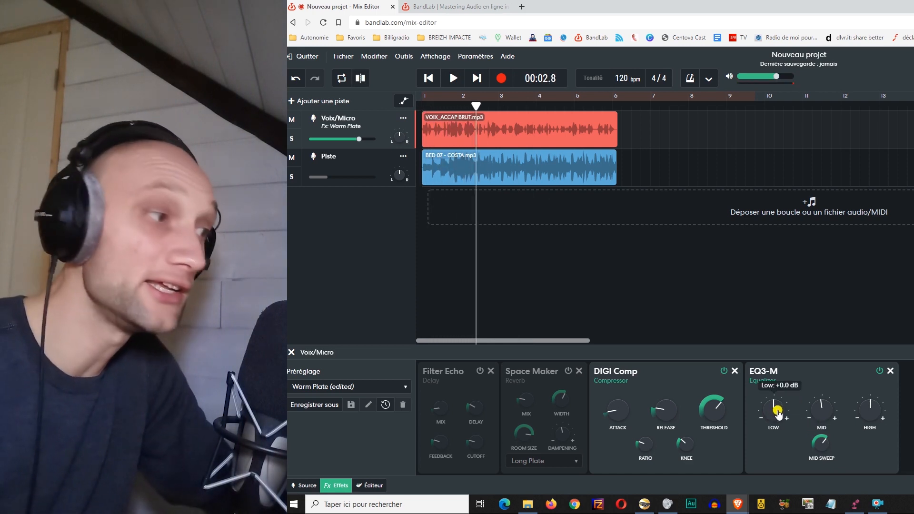
mouse_move(821, 415)
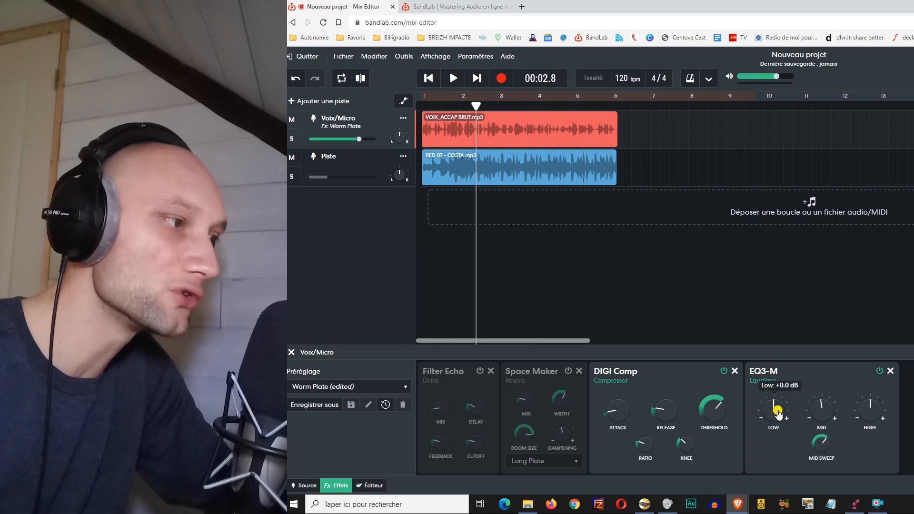
left_click_drag(773, 401, 767, 422)
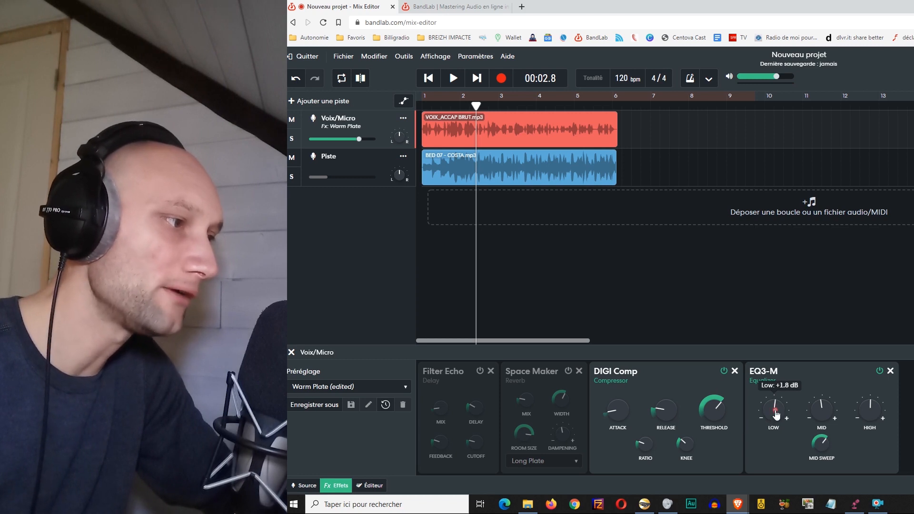
left_click(883, 417)
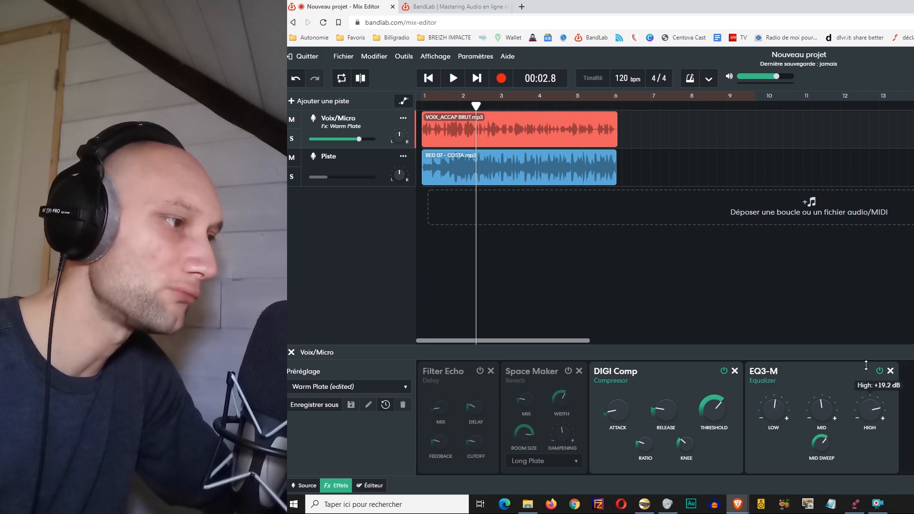
Step: Play both tracks with the boosted equalizer and stop just past the end of the clips, at about 00:10.3
left_click(536, 190)
key("space")
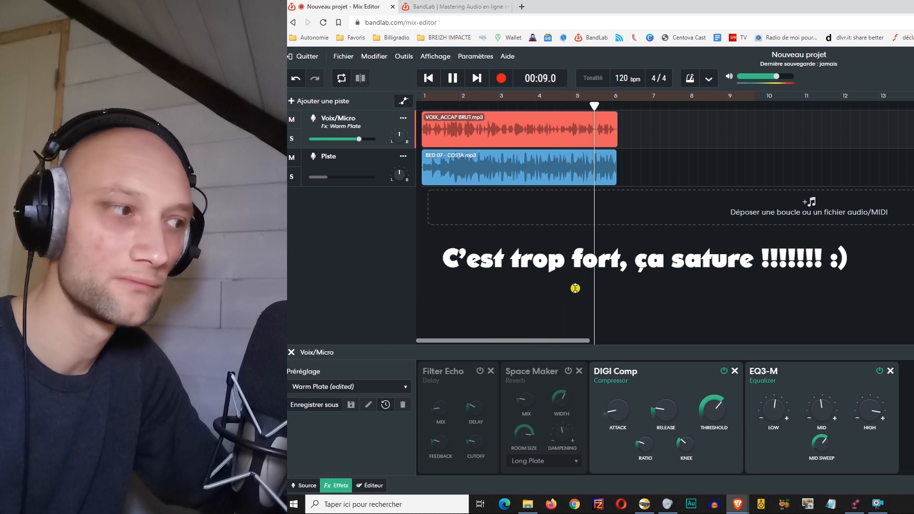
key("space")
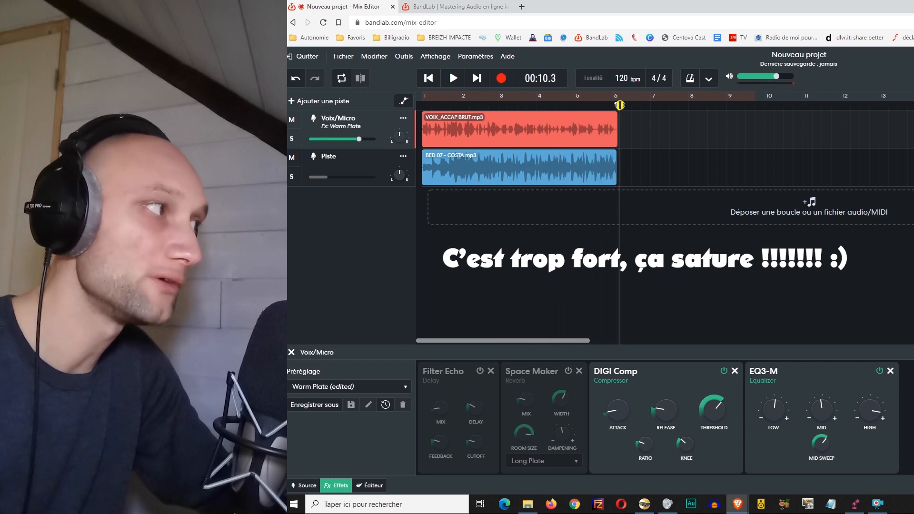
Step: Play the mix from the start to the end of the clips while switching the EQ3-M equalizer off and on to compare
left_click_drag(618, 105, 383, 87)
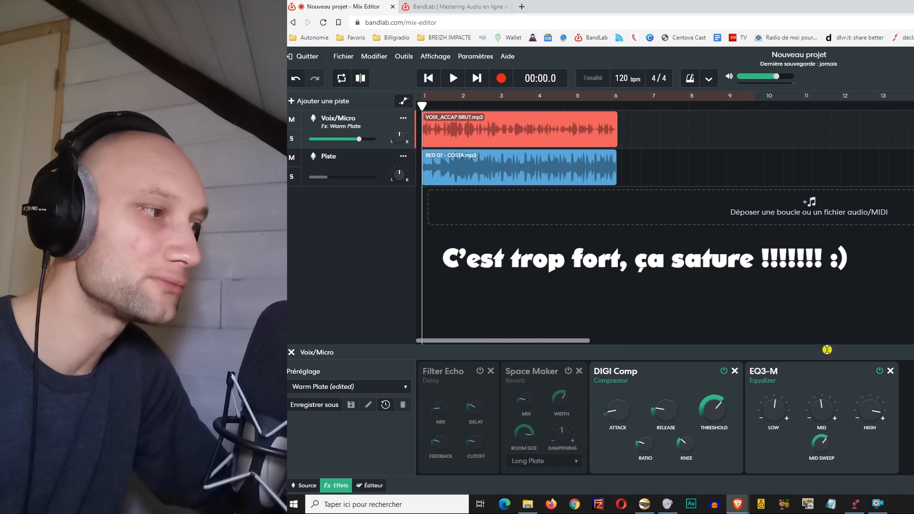
key("space")
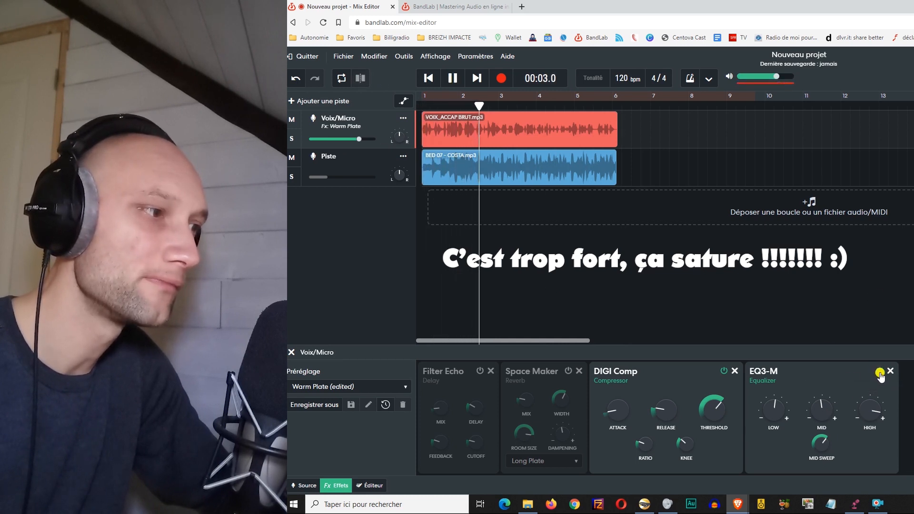
left_click(879, 375)
left_click(880, 374)
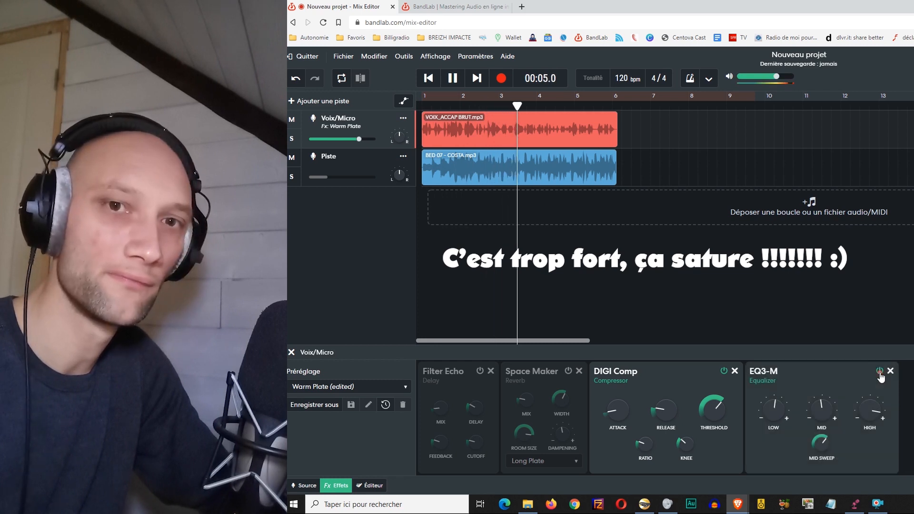
left_click(878, 374)
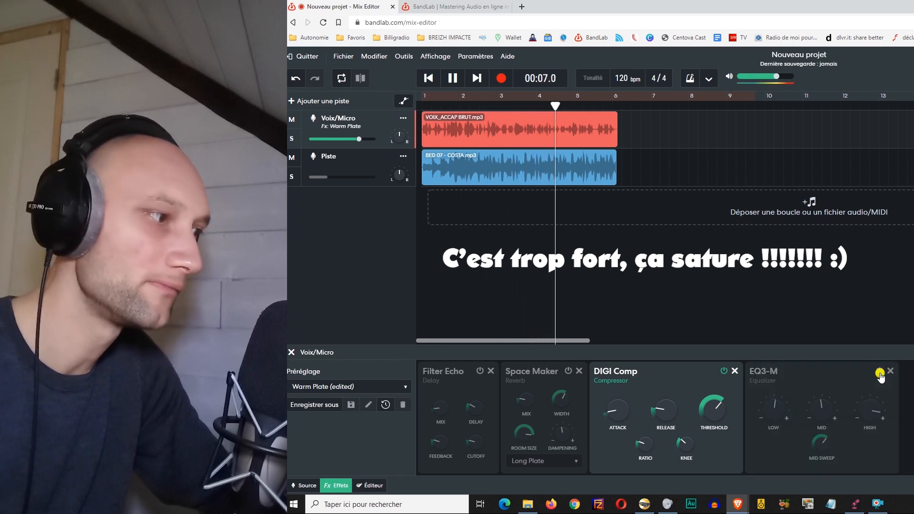
left_click(879, 375)
mouse_move(773, 406)
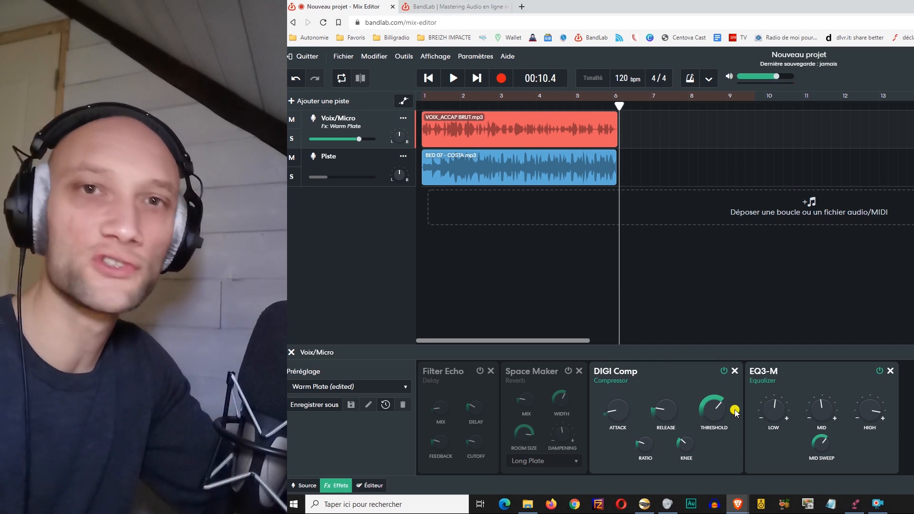
Step: Remove the Space Maker and Filter Echo effects from the voice track and raise the EQ3-M equalizer's Mid and Mid Sweep
left_click(578, 371)
left_click(490, 370)
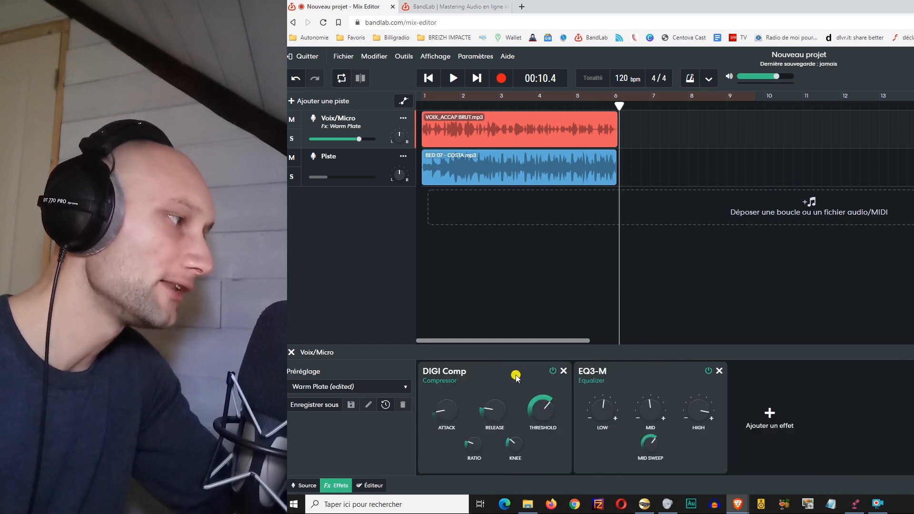
mouse_move(643, 450)
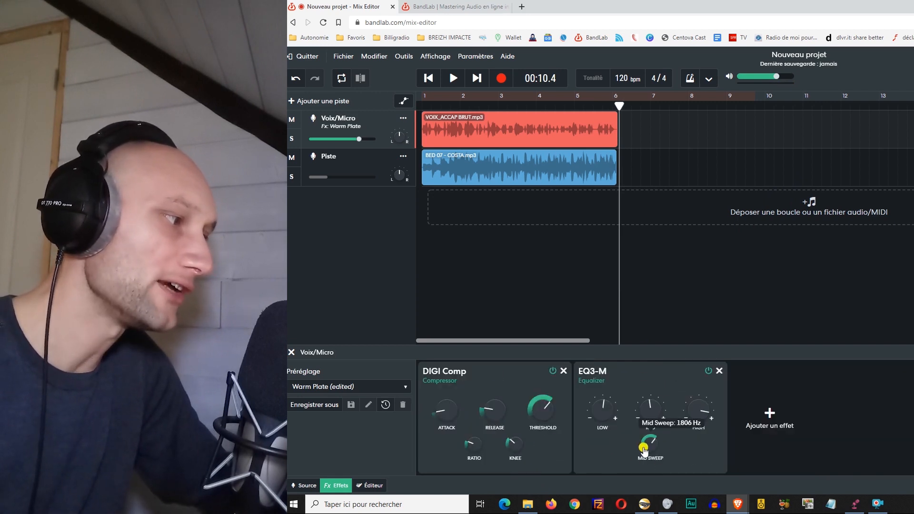
mouse_move(698, 419)
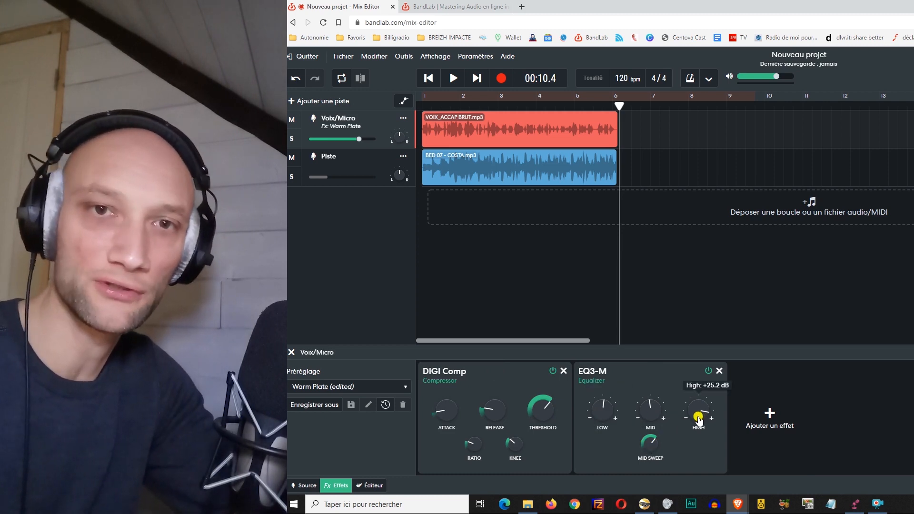
mouse_move(650, 421)
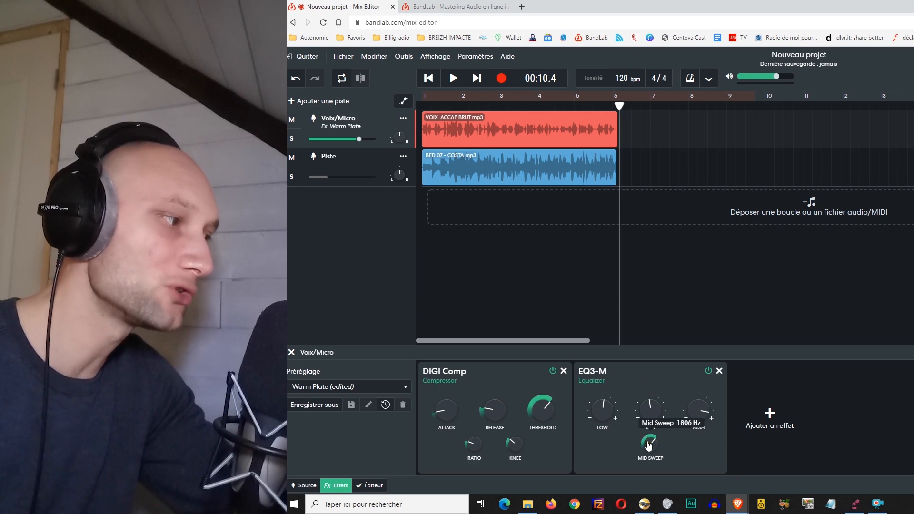
left_click_drag(644, 430, 643, 421)
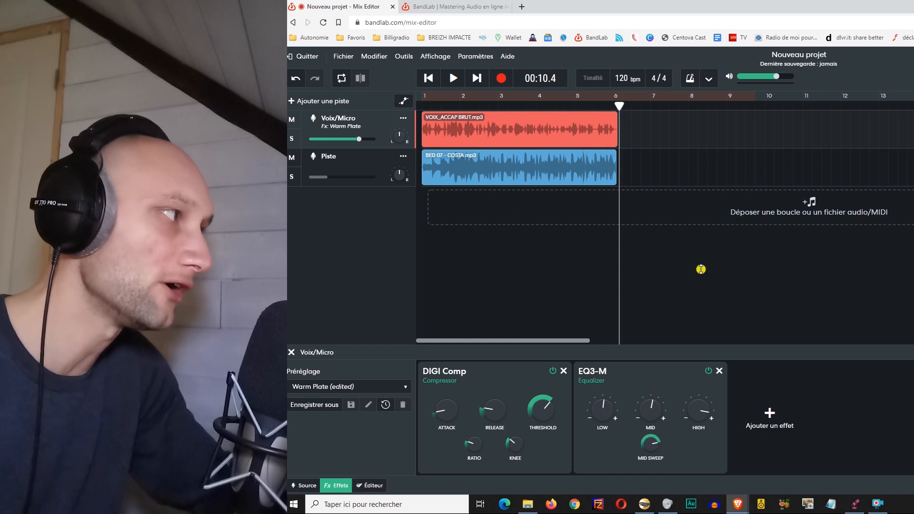
Step: Play from about 00:03.5 to about 00:10.4, bypassing the EQ3-M equalizer briefly and switching it back on
left_click(486, 108)
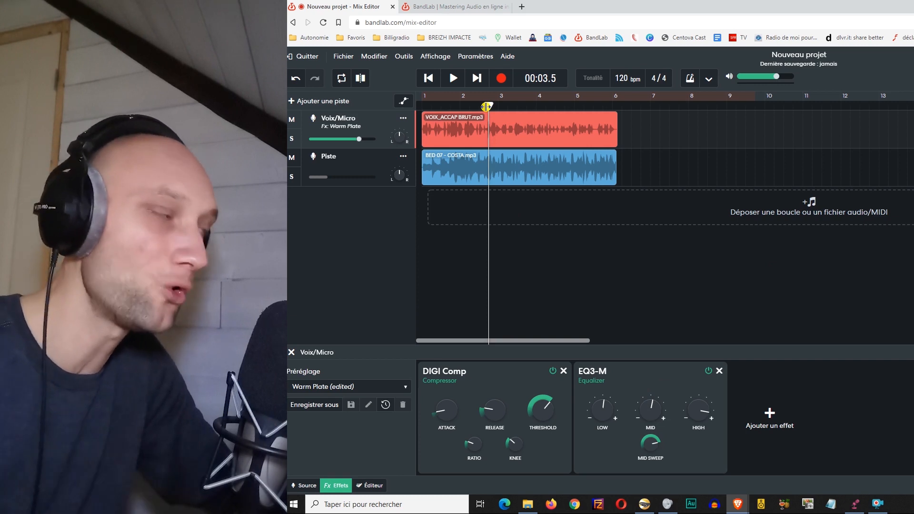
key("space")
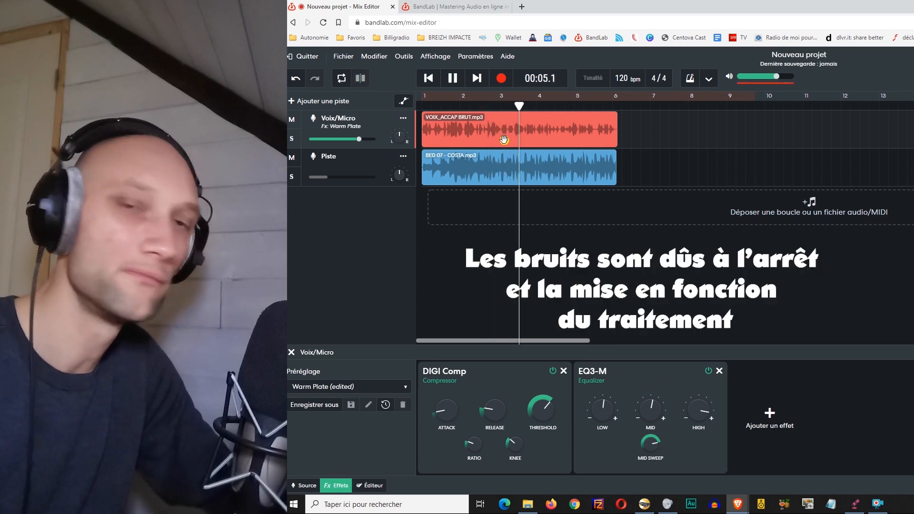
left_click(708, 371)
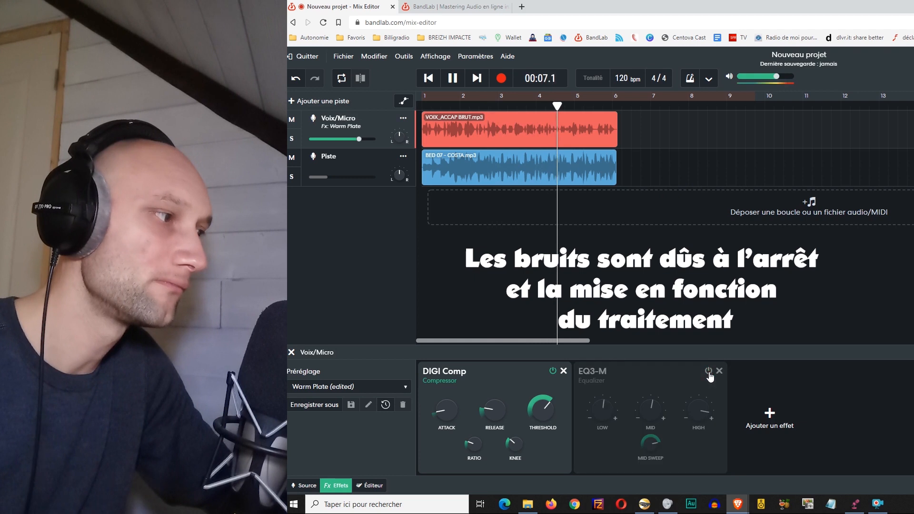
left_click(708, 372)
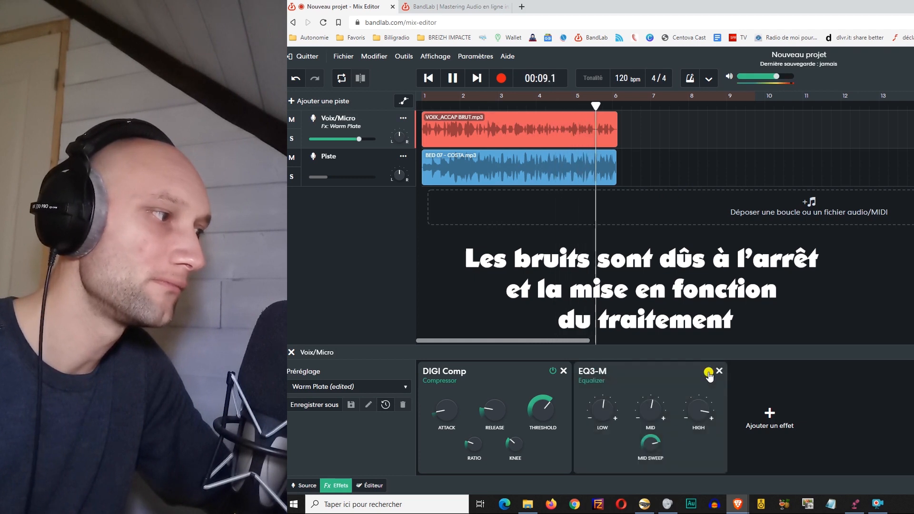
key("space")
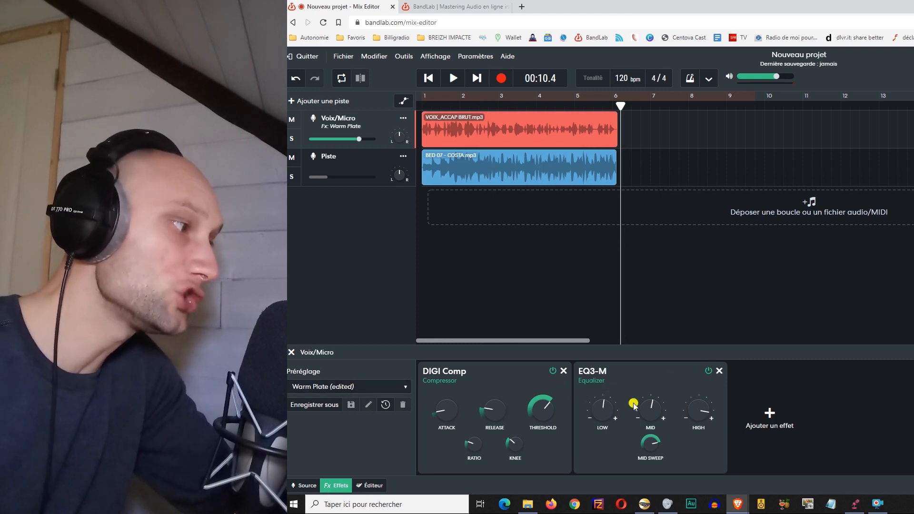
Step: Apply the saved personal preset ending in "VOIX CHAUDE" to the Voix/Micro track
mouse_move(638, 413)
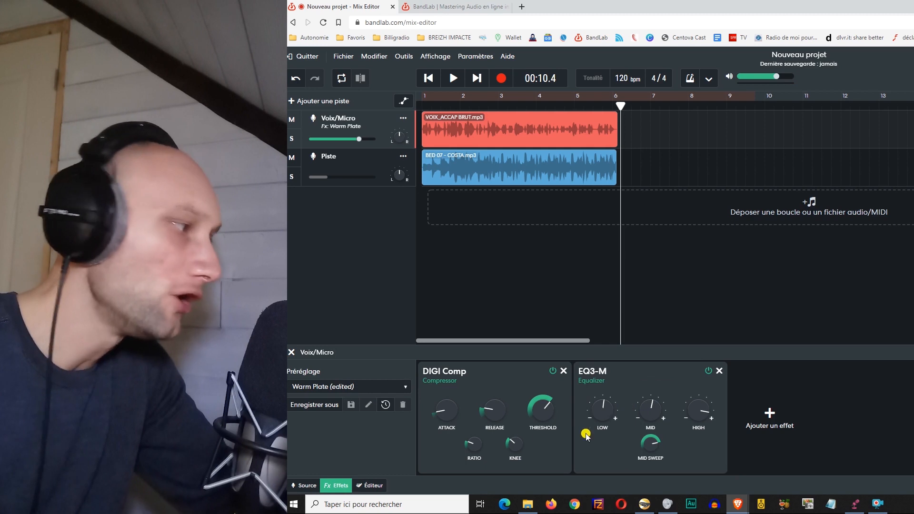
mouse_move(440, 428)
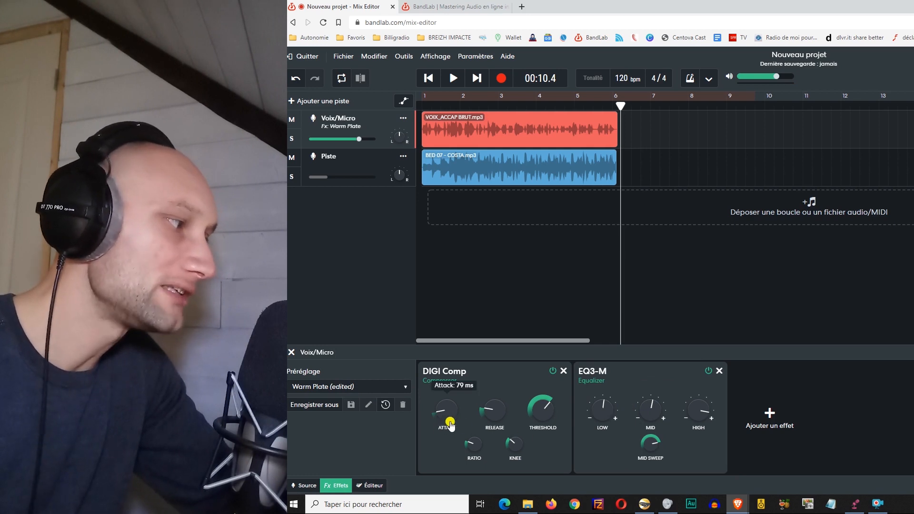
mouse_move(491, 422)
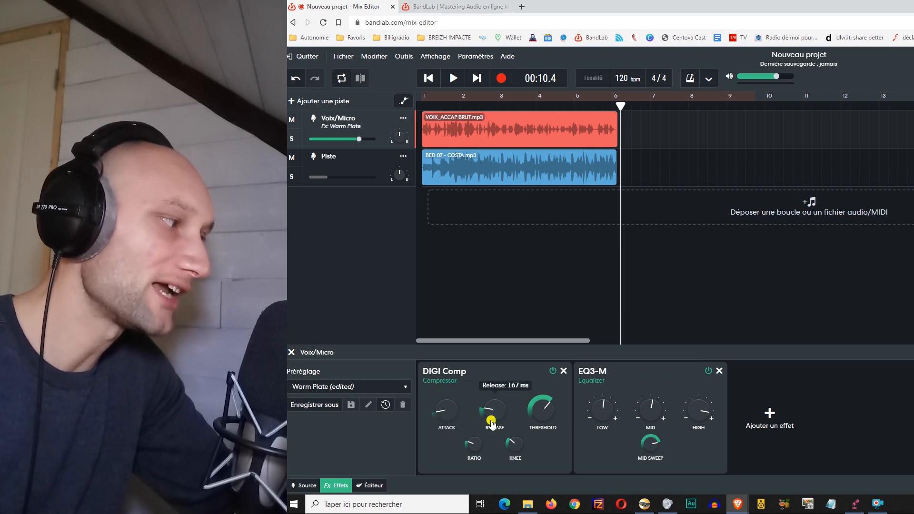
left_click(375, 386)
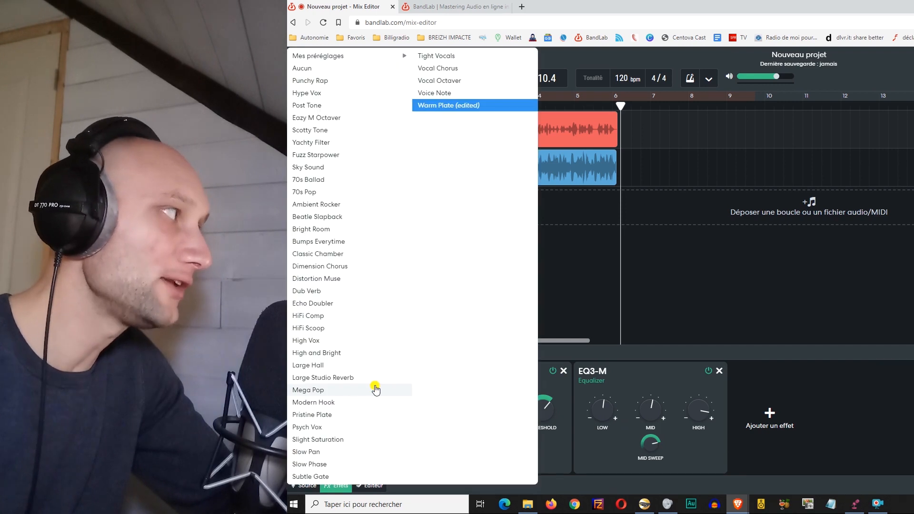
mouse_move(316, 56)
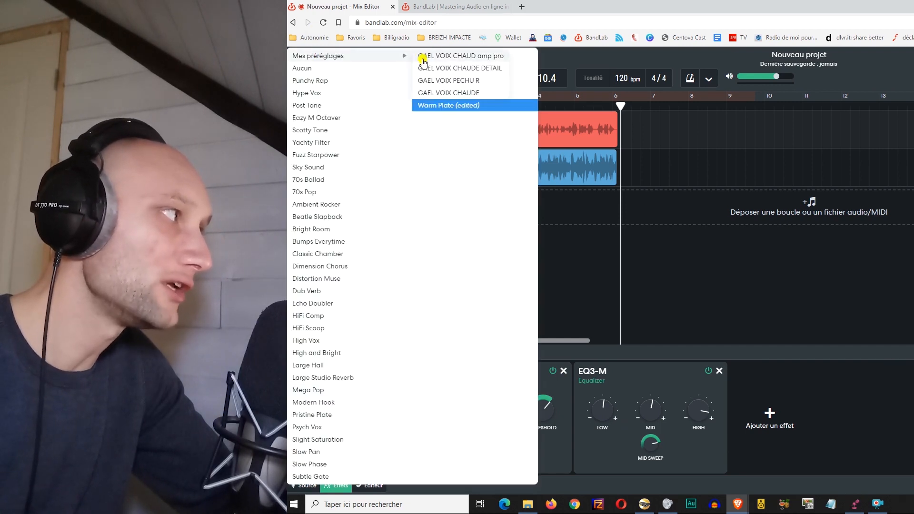
left_click(477, 93)
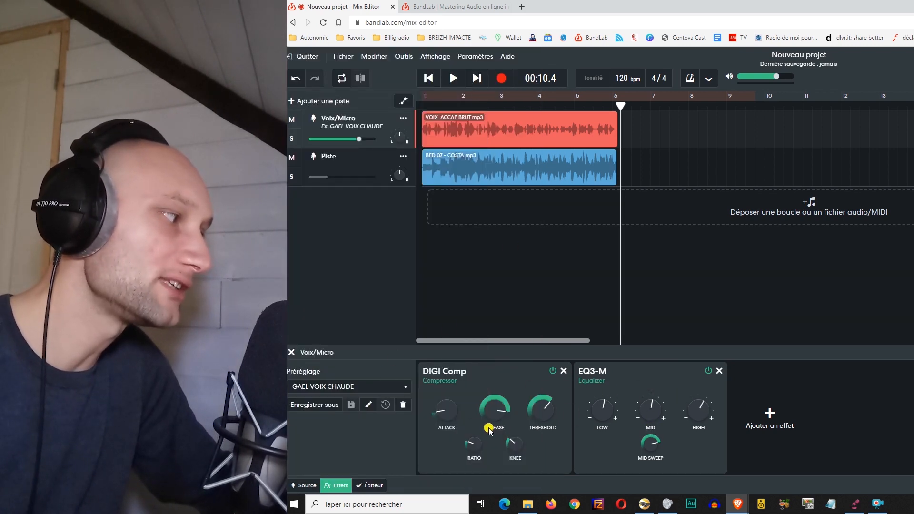
Step: Review the new preset's compressor and equalizer settings, and listen to the mix from about 00:04 to 00:10.1
mouse_move(600, 422)
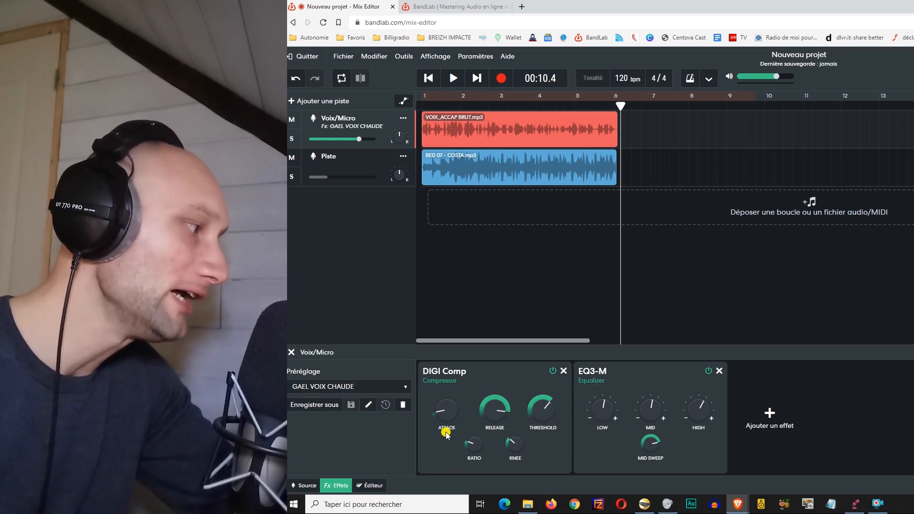
mouse_move(444, 410)
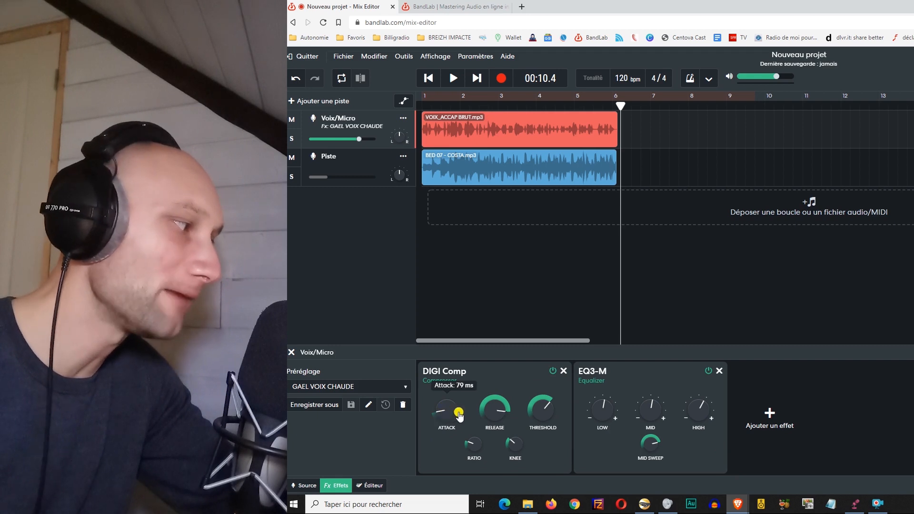
mouse_move(490, 413)
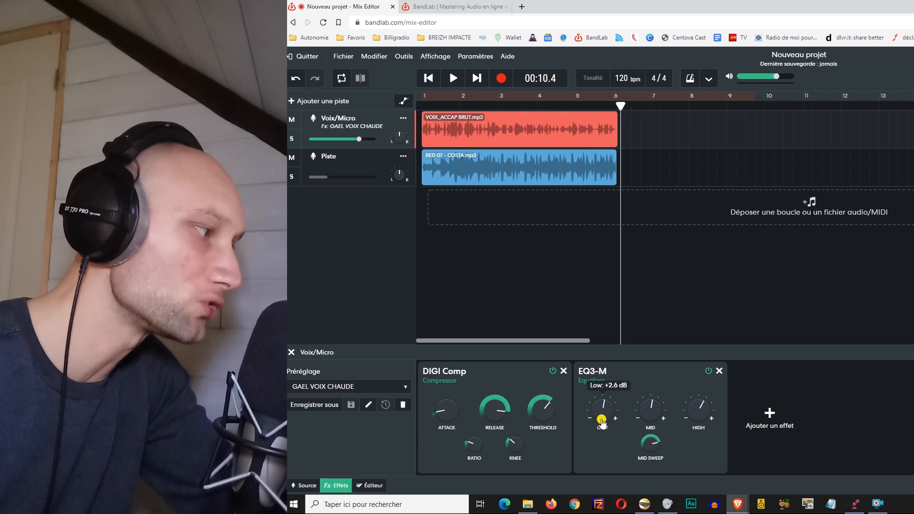
left_click(497, 105)
key("space")
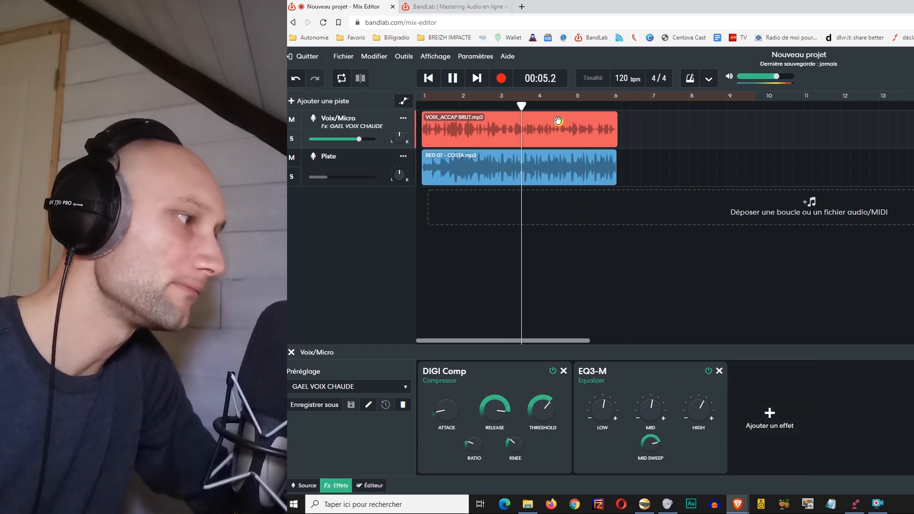
mouse_move(650, 444)
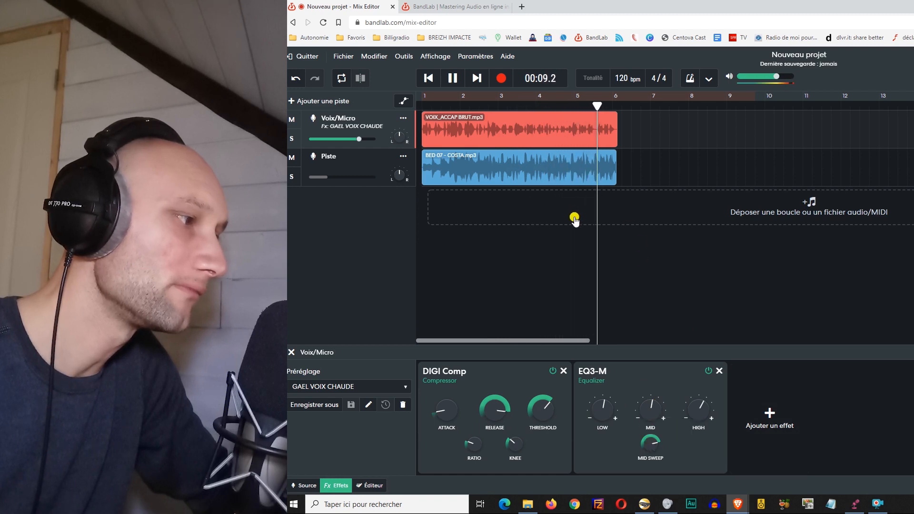
key("space")
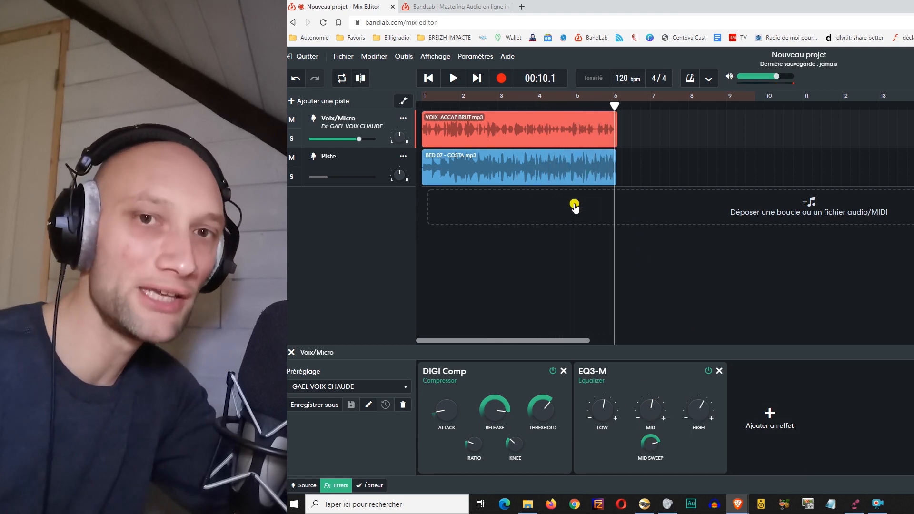
Step: Boost the EQ3-M equalizer's High to about +24.6 dB
mouse_move(614, 425)
mouse_move(696, 410)
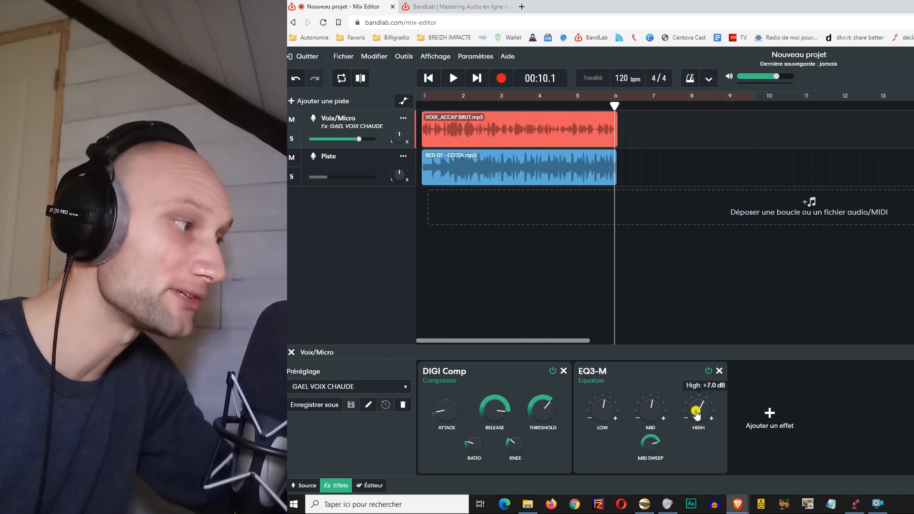
left_click_drag(697, 409, 698, 395)
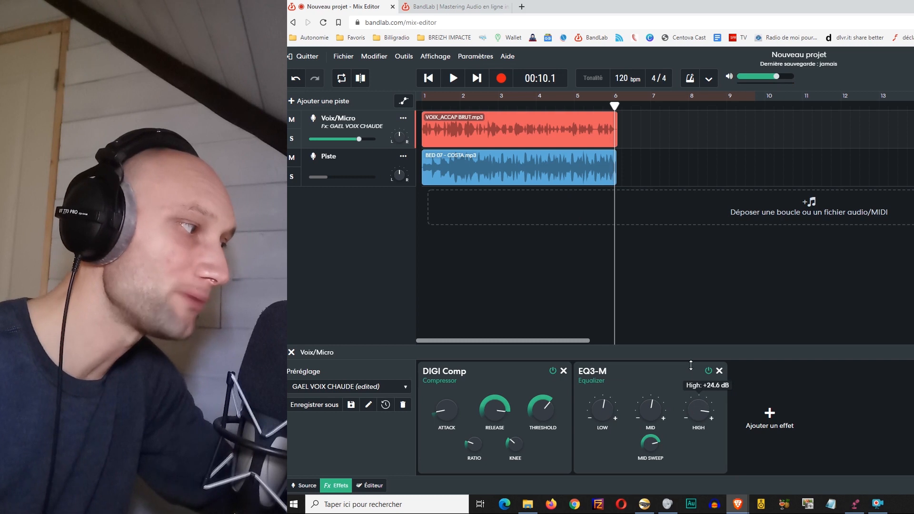
Step: Play from about 00:05, set the equalizer's High to about +22.6 dB, and stop at about 00:10.2
left_click(520, 137)
key("space")
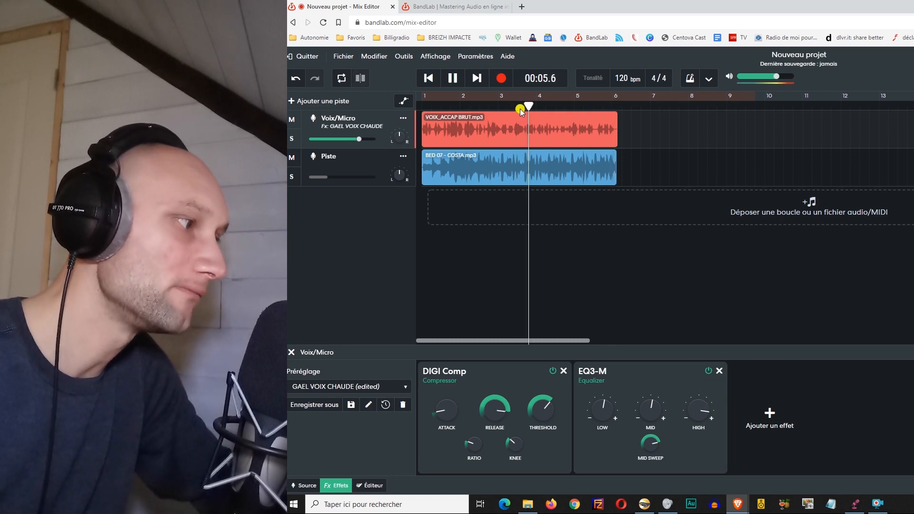
mouse_move(687, 393)
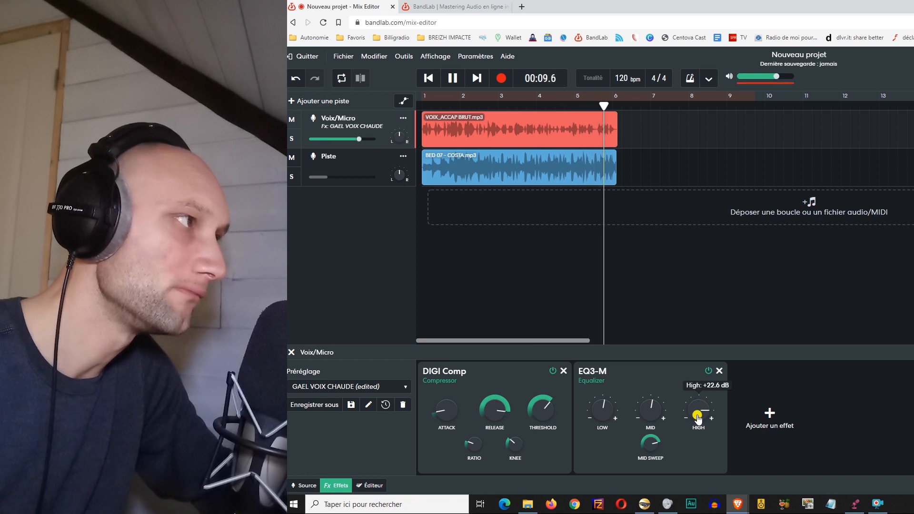
key("space")
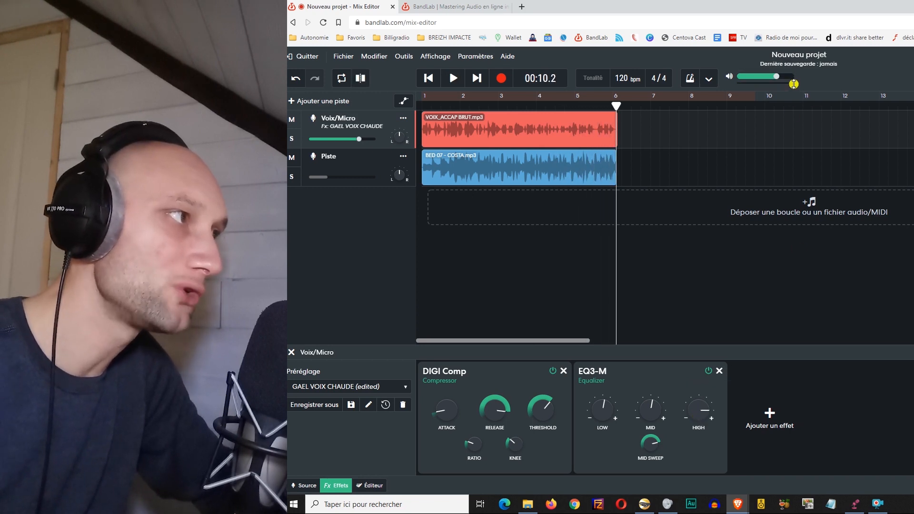
Step: Replay from about 00:06, pause at about 00:07.3 to lower the Voix/Micro track volume slightly, and resume playback
left_click(538, 95)
key("space")
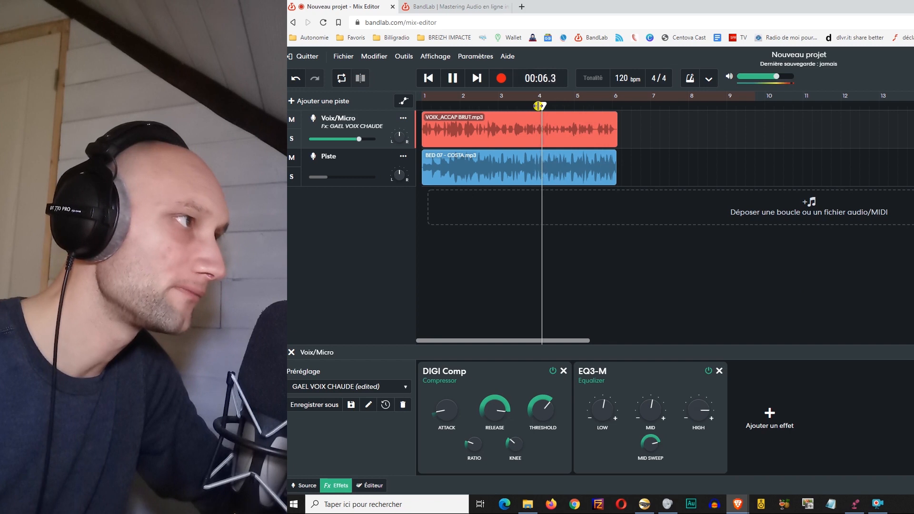
key("space")
left_click_drag(358, 139, 358, 143)
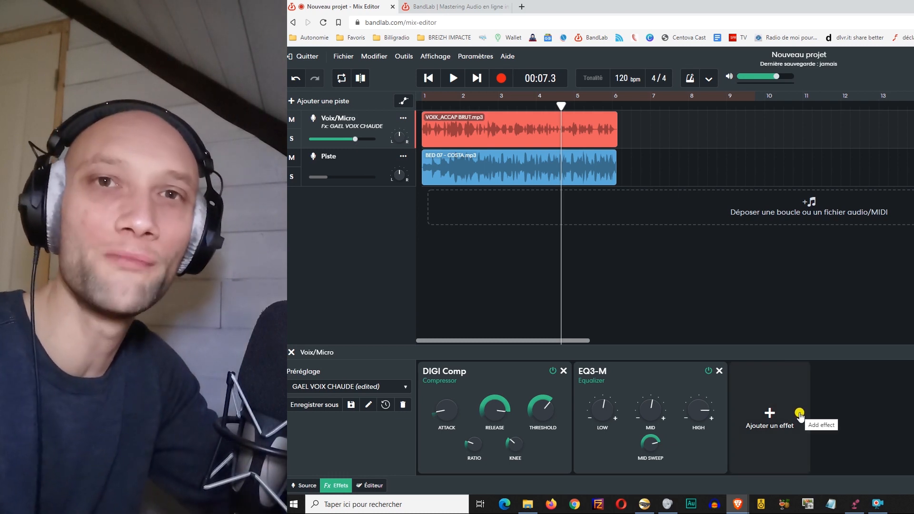
key("space")
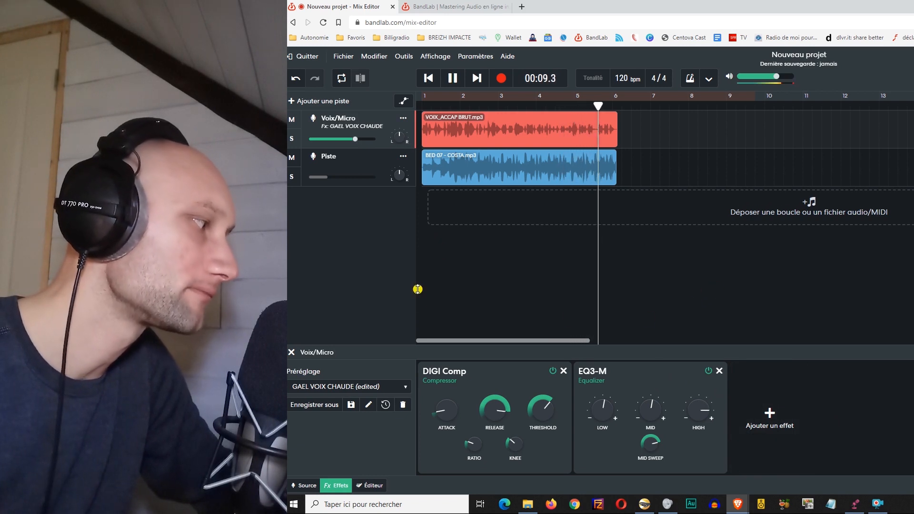
Step: Apply the custom "VOIX CHAUD amp pro" preset to the voice track and play the mix from the start
left_click(403, 387)
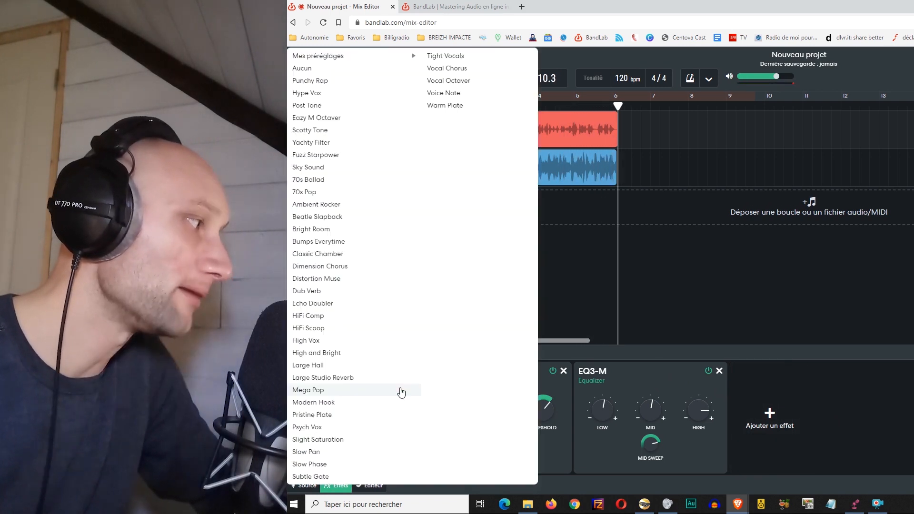
mouse_move(344, 62)
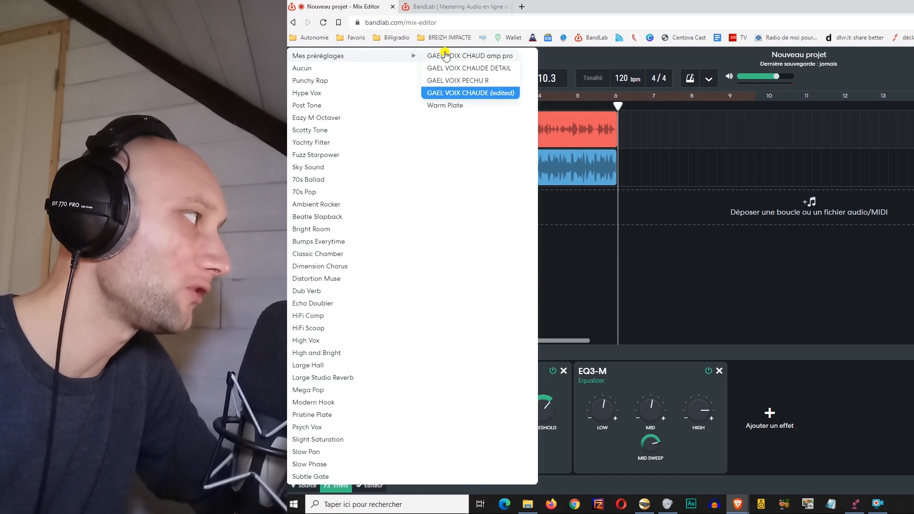
left_click(484, 56)
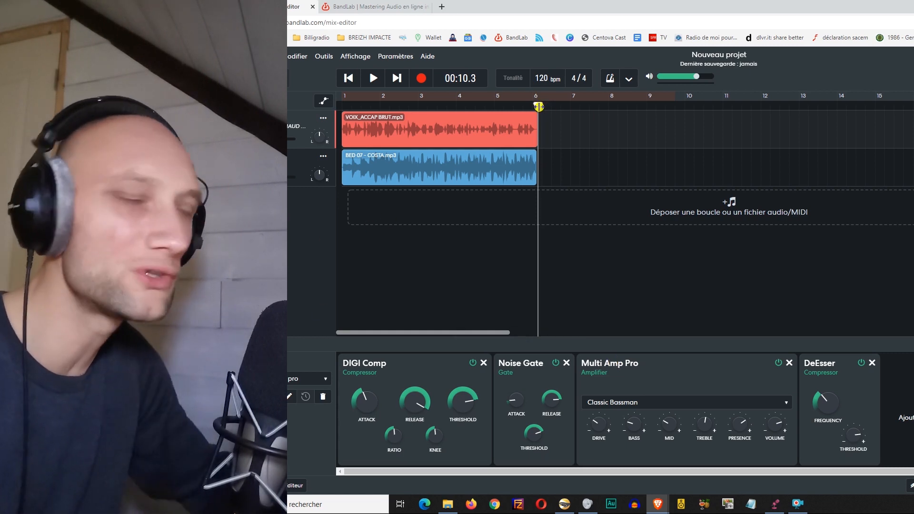
left_click_drag(537, 104, 341, 106)
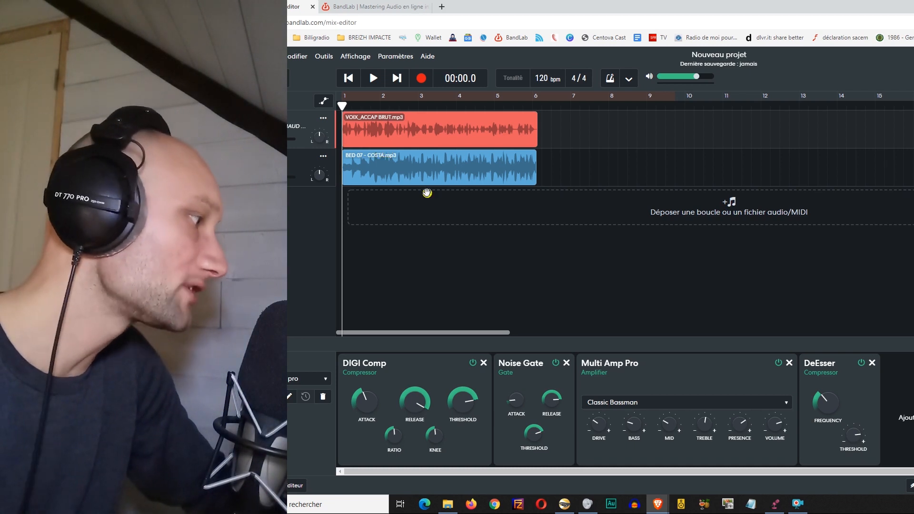
key("space")
Step: Pause at about 00:02.1, raise Multi Amp Pro's Drive and set its Bass to 5.6, and listen until about 00:10.5
mouse_move(596, 426)
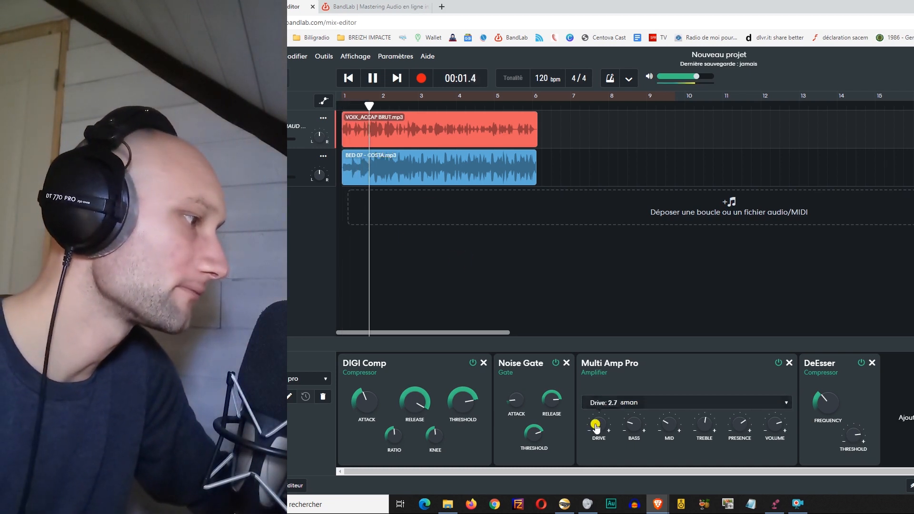
key("space")
mouse_move(624, 425)
left_click_drag(630, 410, 635, 389)
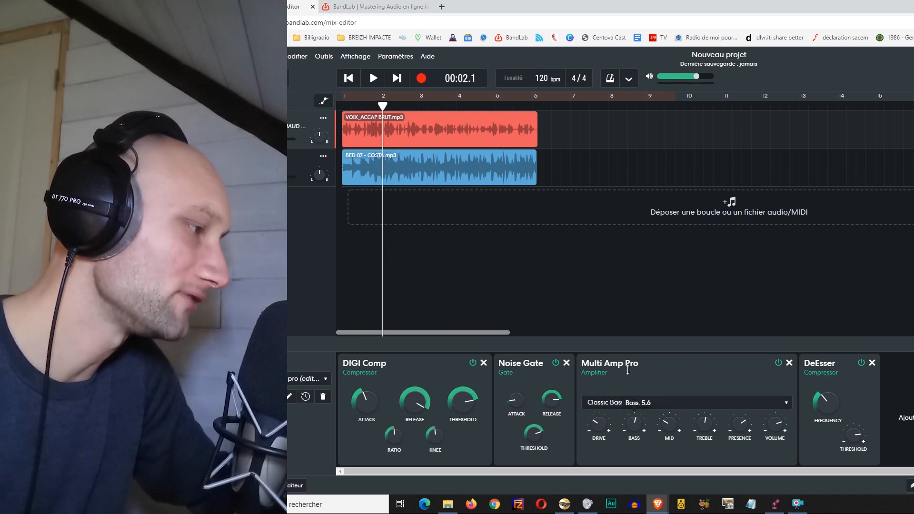
key("space")
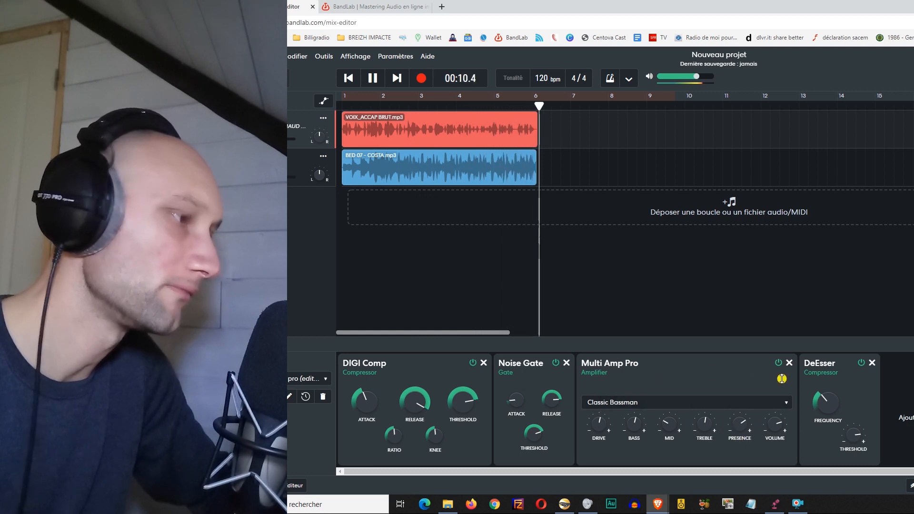
key("space")
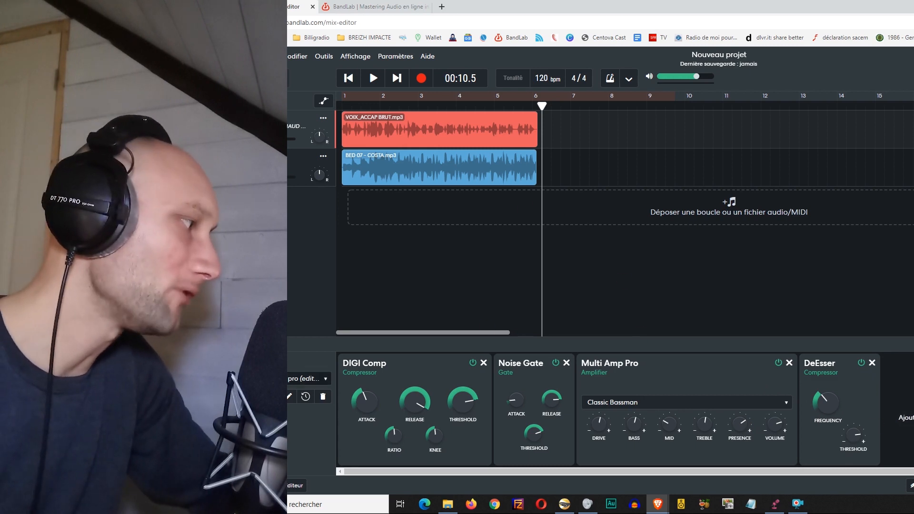
Step: Reapply the custom "VOIX CHAUDE" preset to the voice track and boost the EQ3-M equalizer's High
left_click(308, 378)
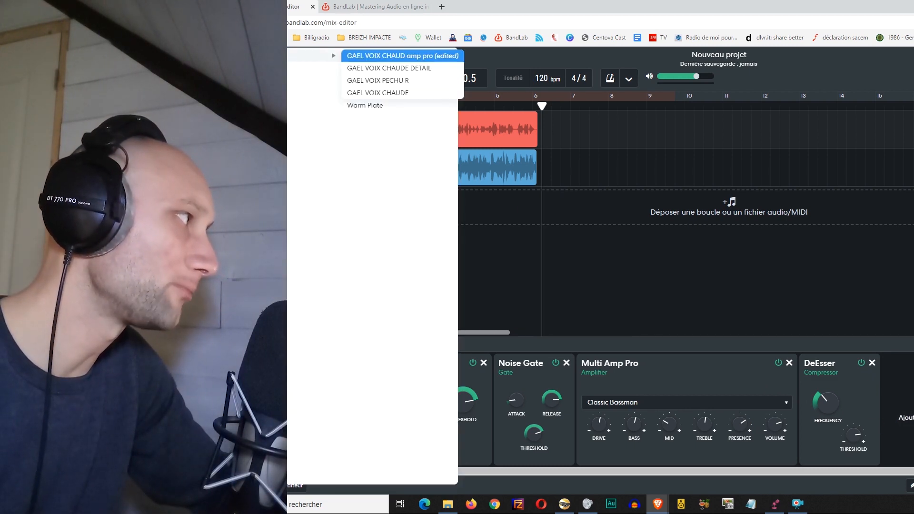
left_click(397, 93)
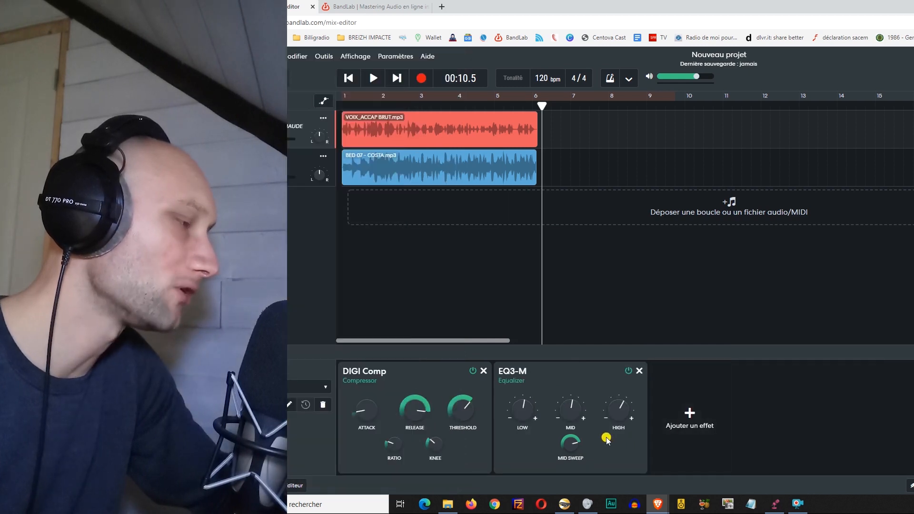
mouse_move(447, 445)
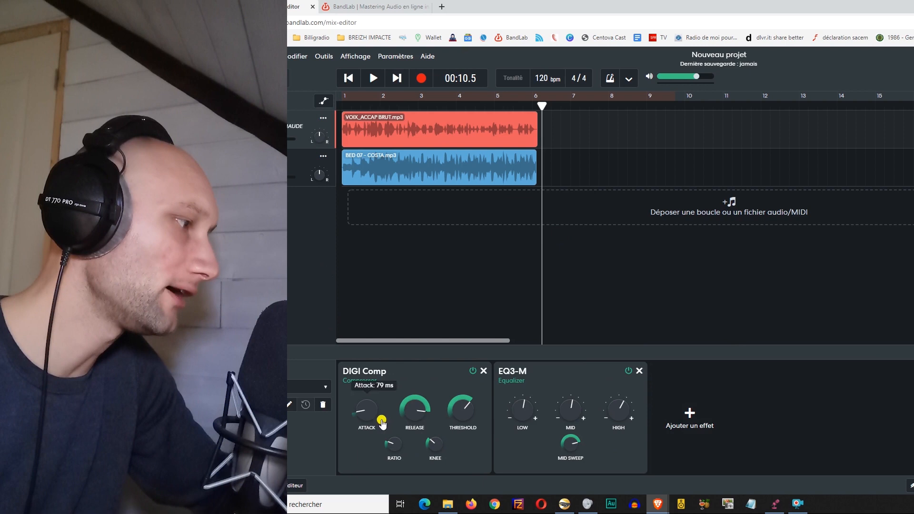
left_click_drag(618, 409, 620, 380)
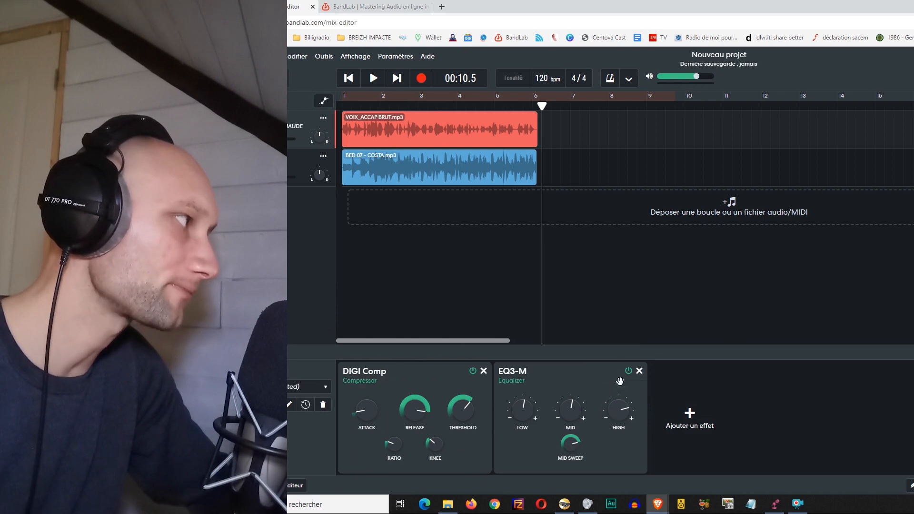
Step: Listen to the second half of the mix with the boosted High and stop at about 00:09.3
left_click(447, 107)
key("space")
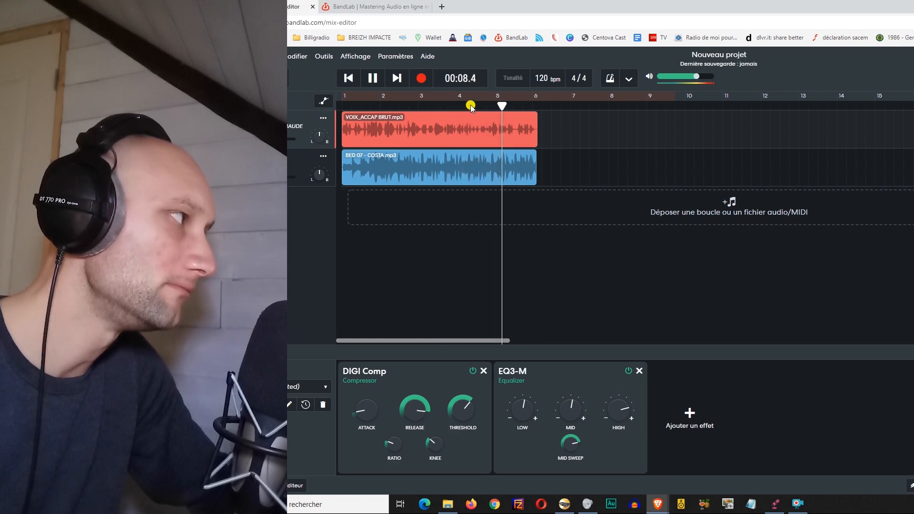
key("space")
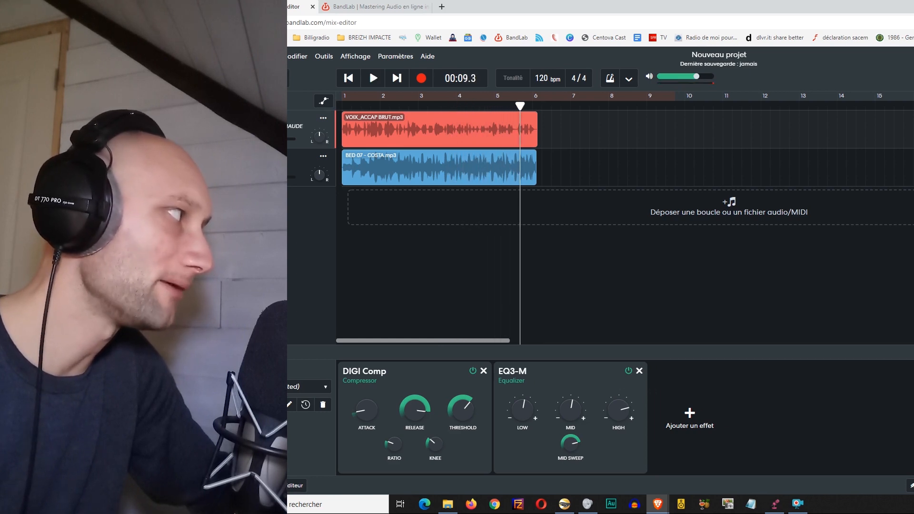
Step: Download the mixdown as a 320kbps MP3 named "SON AV MASTERING" in the BANDLAB folder, and close the download options
left_click(325, 56)
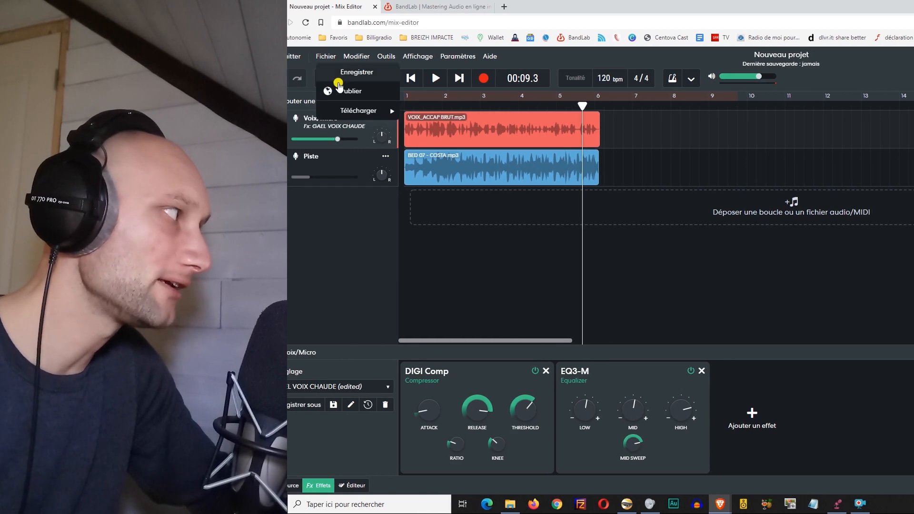
mouse_move(343, 111)
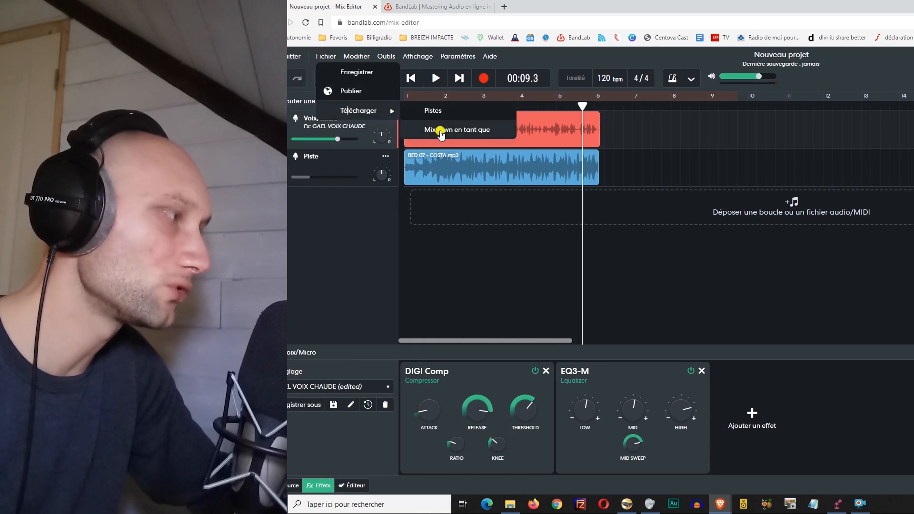
left_click(440, 133)
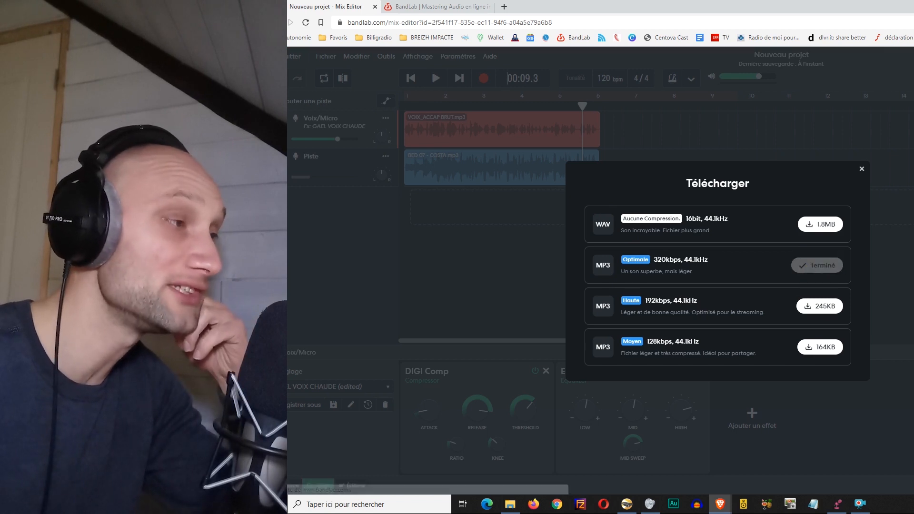
left_click_drag(776, 289, 541, 267)
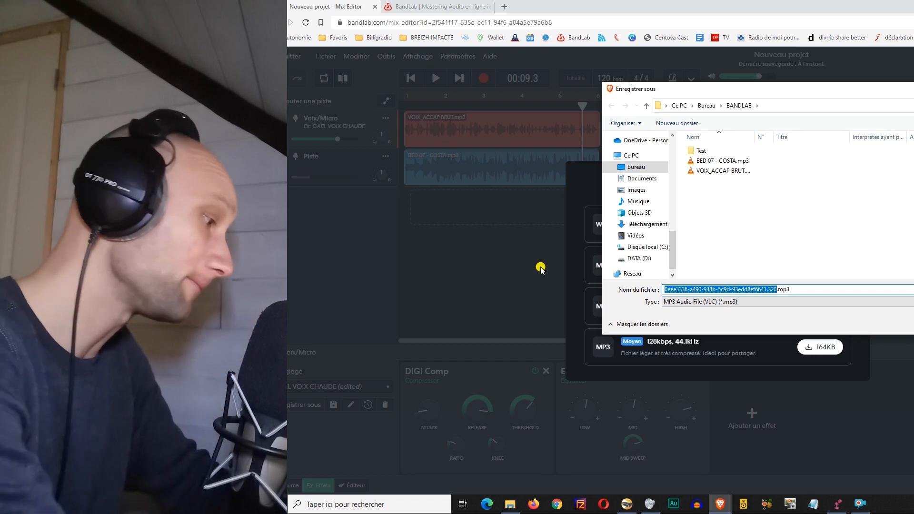
type("SON AV")
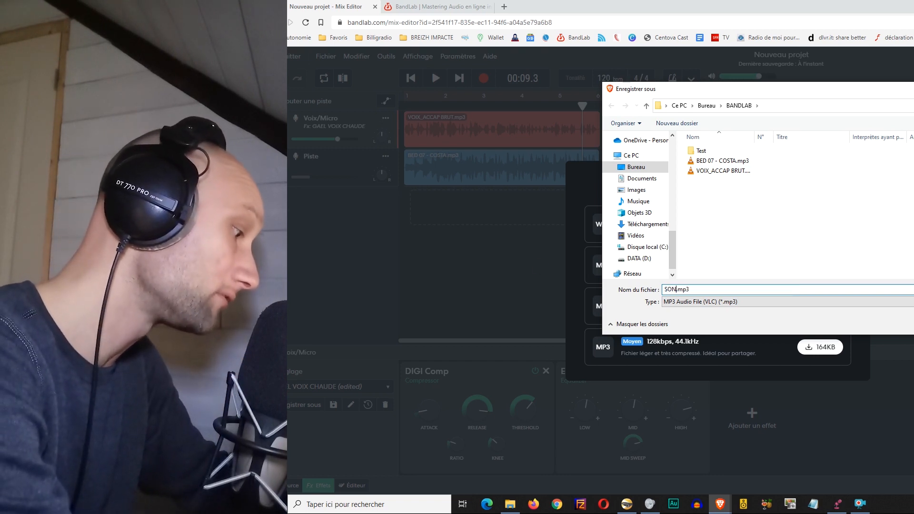
type(" MAST")
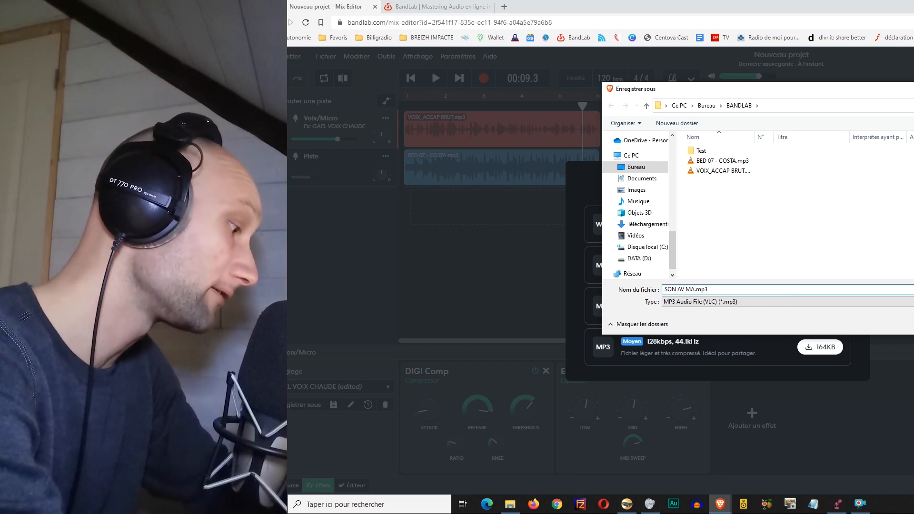
type("ERING")
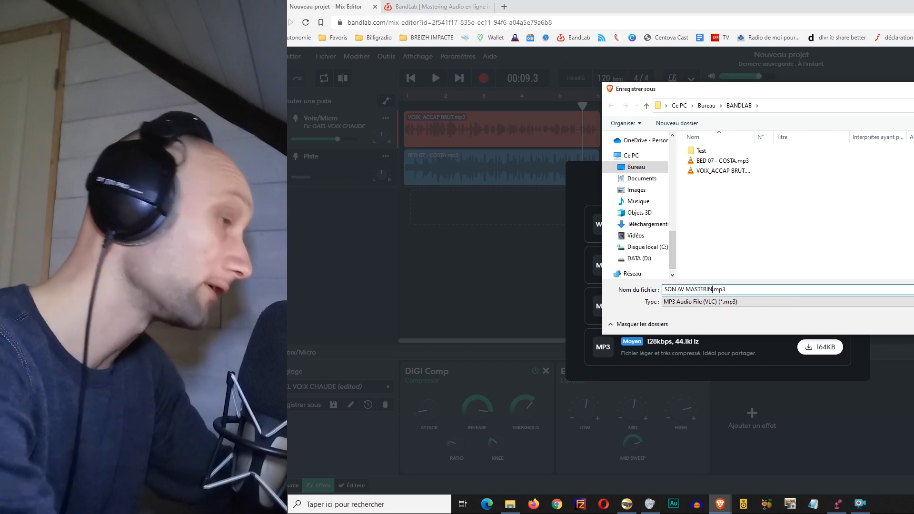
key("Return")
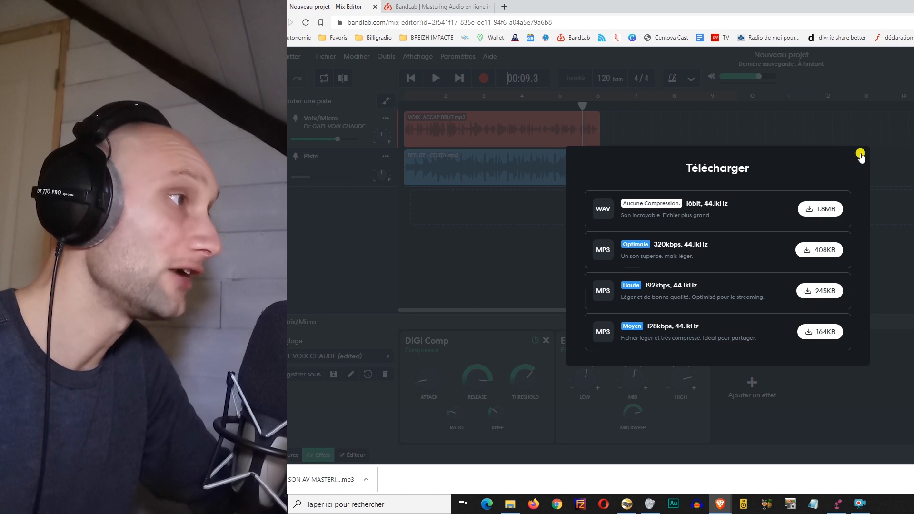
left_click(859, 154)
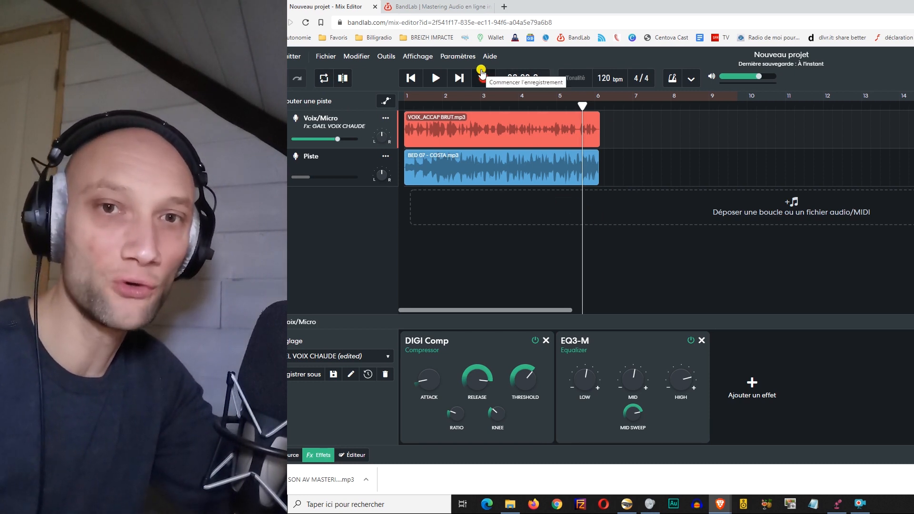
Step: Switch to the BandLab Mastering page and try the Universal setting on SON AV MASTERING.mp3 from the BANDLAB folder
left_click(417, 9)
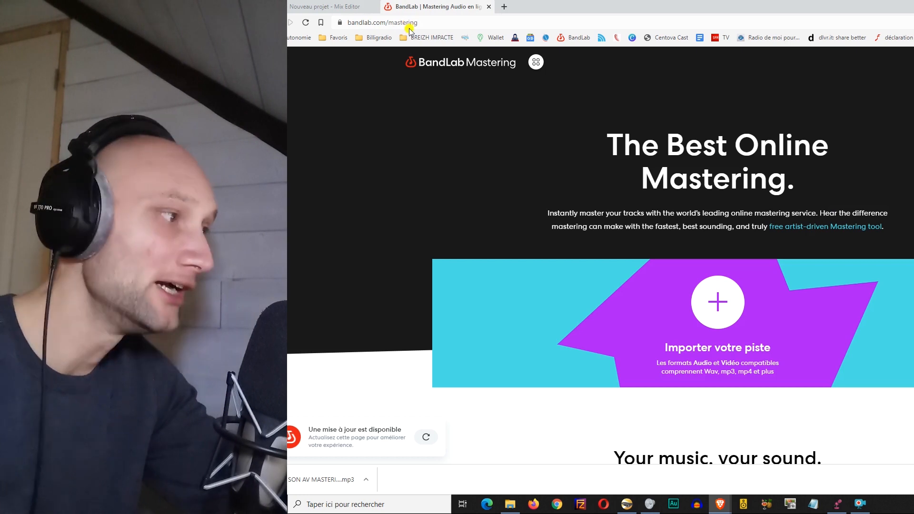
scroll(532, 122, "down", 5)
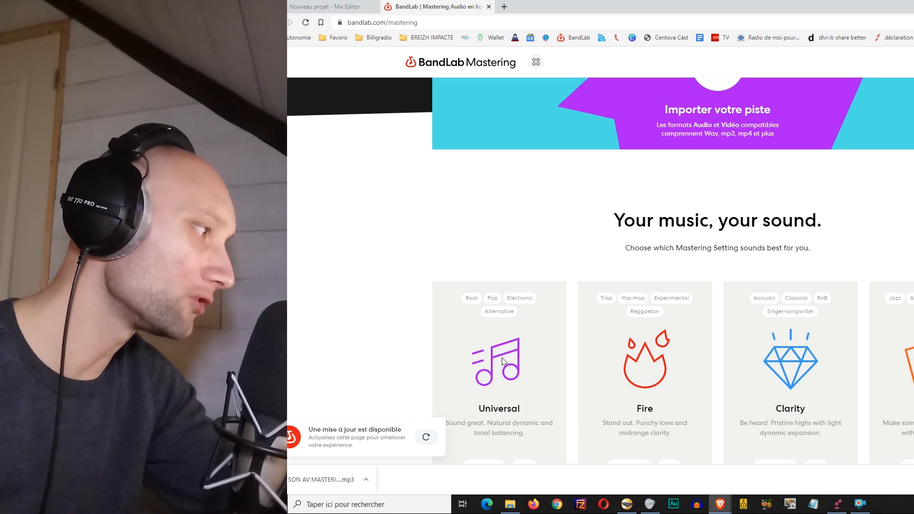
scroll(501, 358, "down", 3)
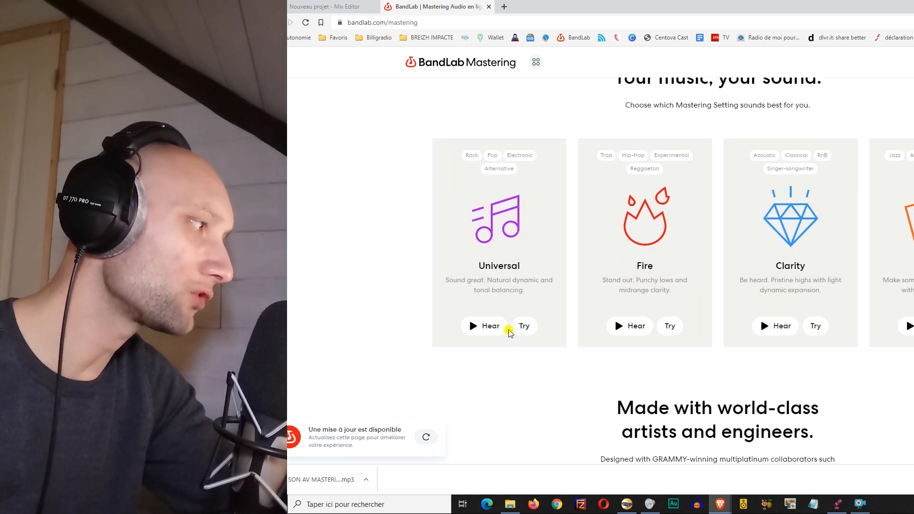
left_click(525, 327)
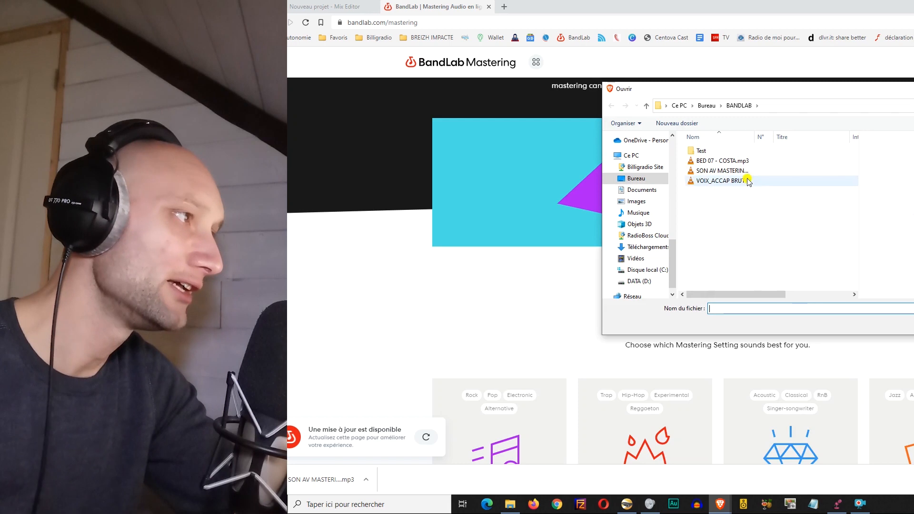
left_click(738, 171)
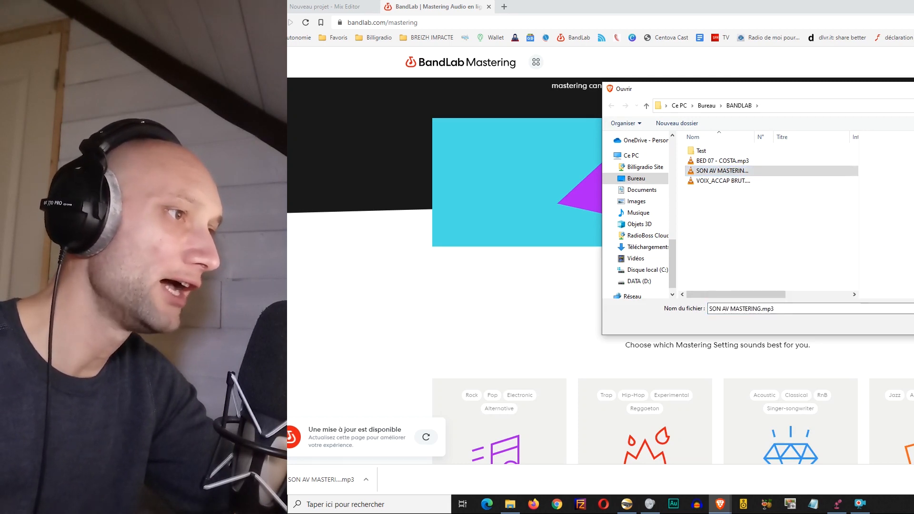
key("Return")
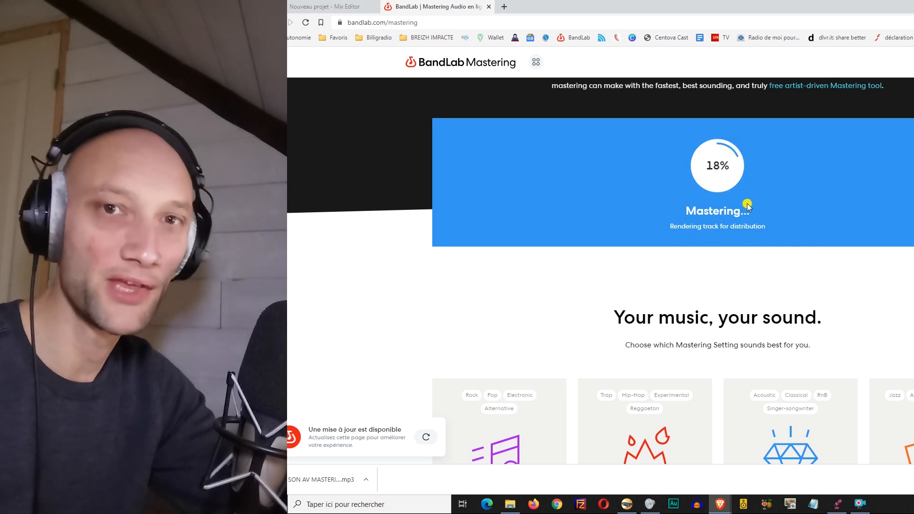
Step: Look over the mastering settings during rendering and listen to the track mastered with Universel
scroll(642, 403, "down", 2)
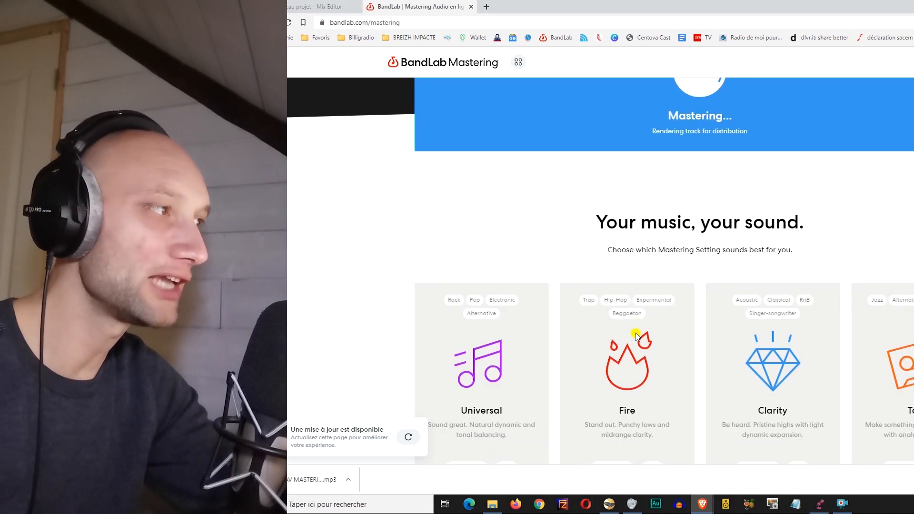
scroll(612, 334, "up", 3)
scroll(527, 277, "down", 4)
scroll(526, 271, "up", 2)
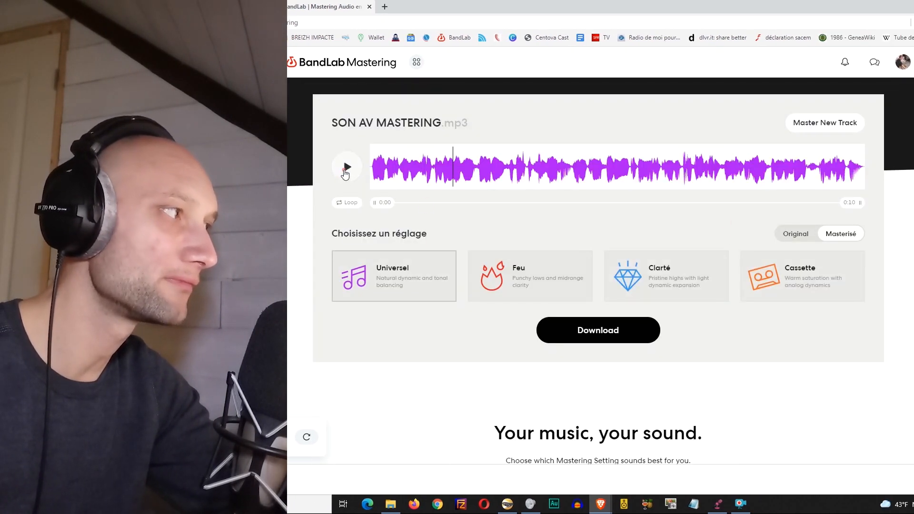
left_click(353, 164)
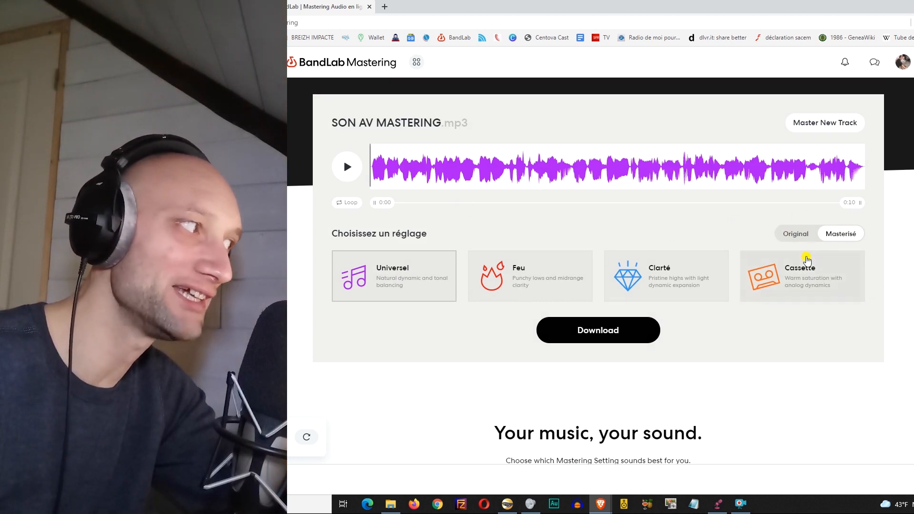
Step: Try the Feu, Clarté and Cassette mastering settings, return to Universel, and play the mastered track
left_click(520, 273)
left_click(642, 280)
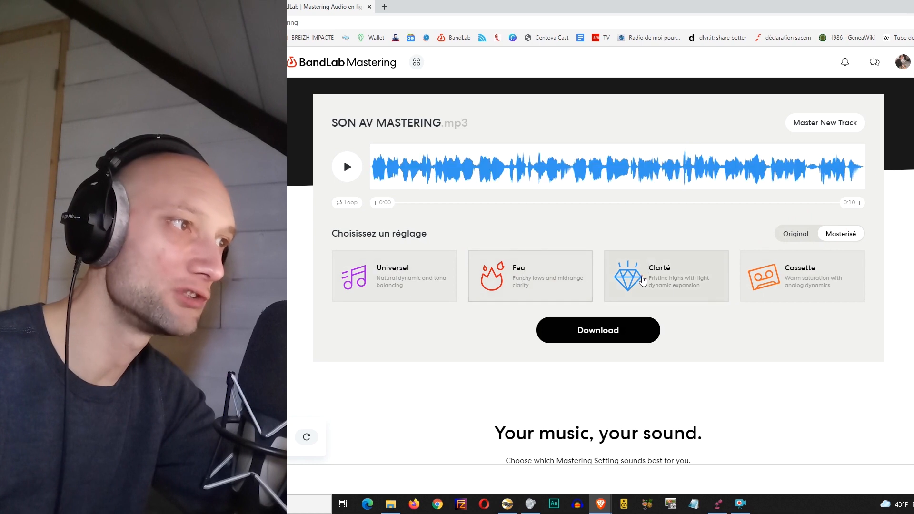
left_click(790, 281)
left_click(413, 280)
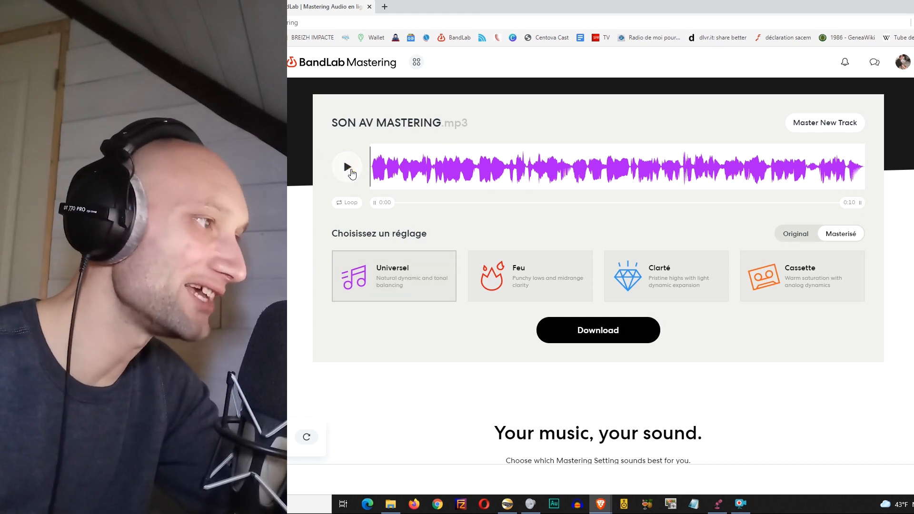
left_click(347, 168)
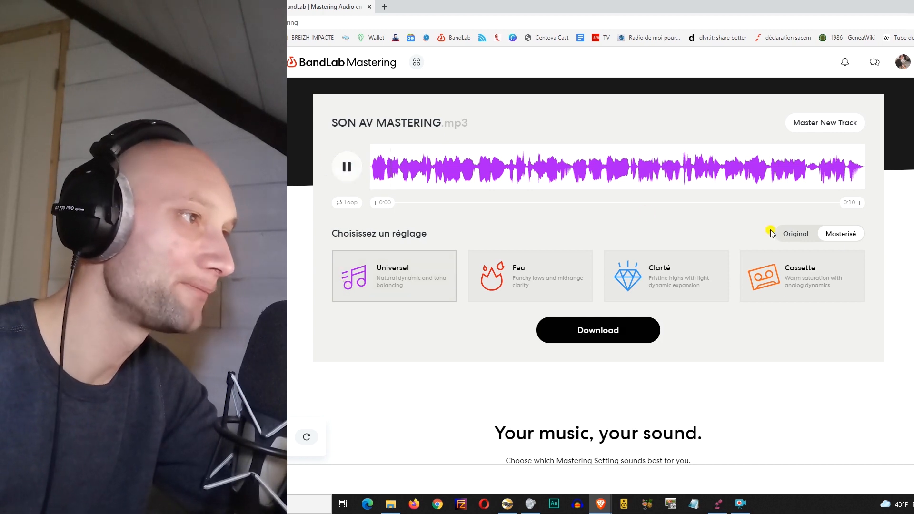
Step: Compare the original track with the Universel master by alternating between them during playback, and stop playback
left_click(802, 235)
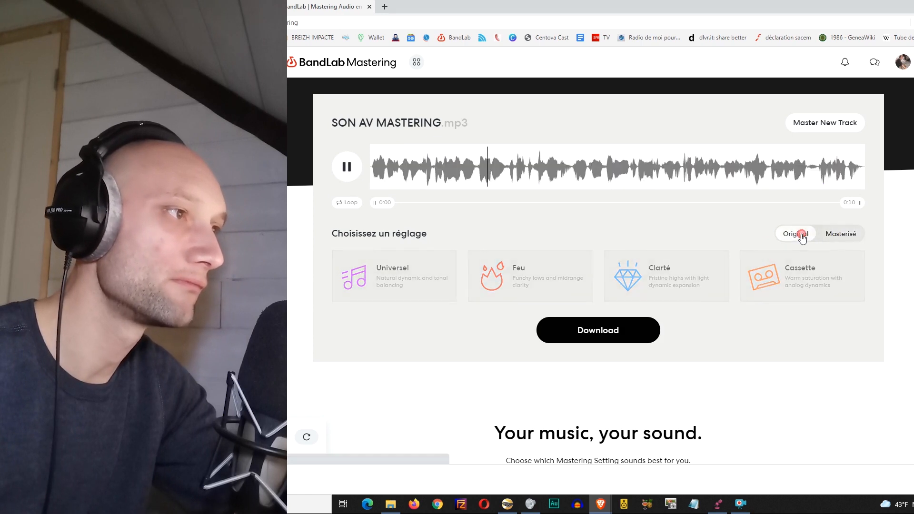
left_click(833, 237)
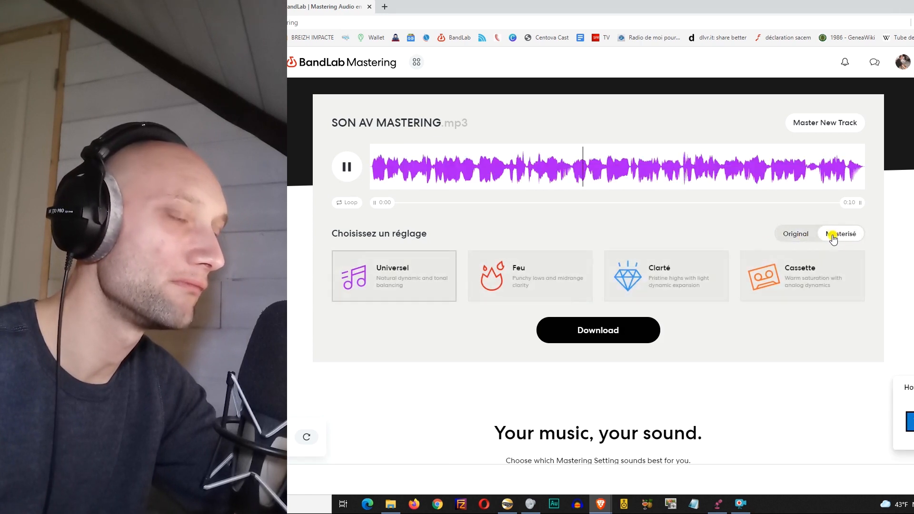
left_click(803, 235)
left_click(833, 236)
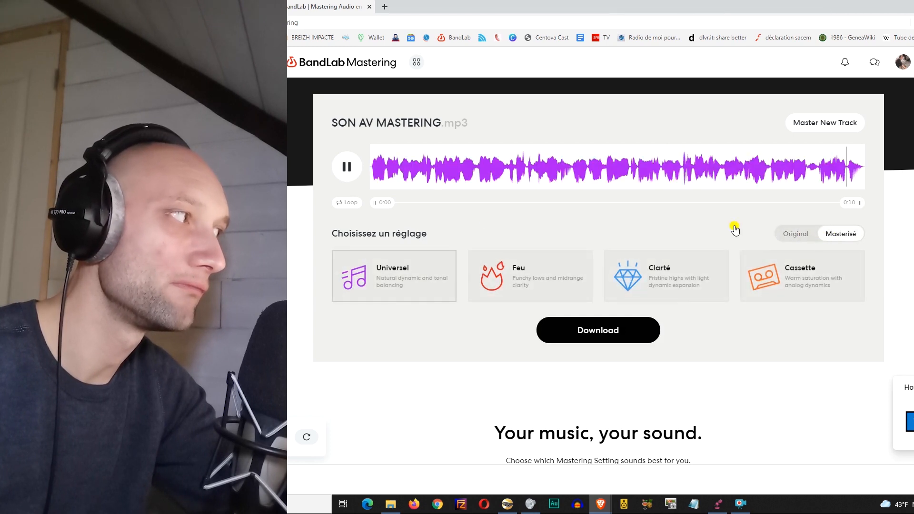
left_click(344, 165)
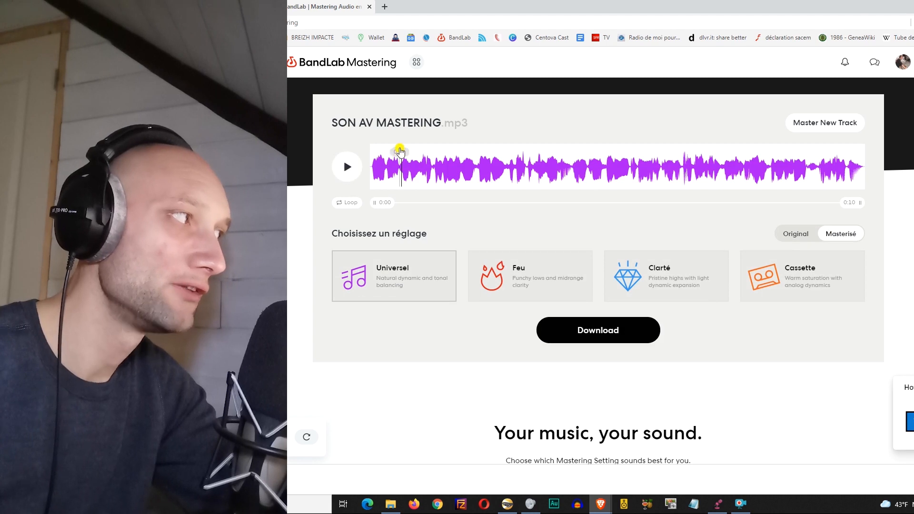
Step: Play the track with the Feu mastering setting, compare it with the original, stop playback and return to the start
left_click(535, 286)
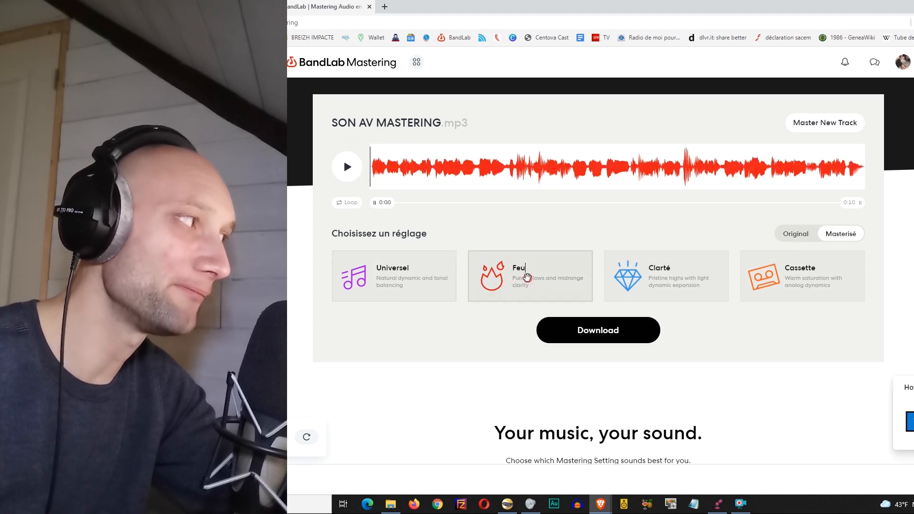
left_click(346, 167)
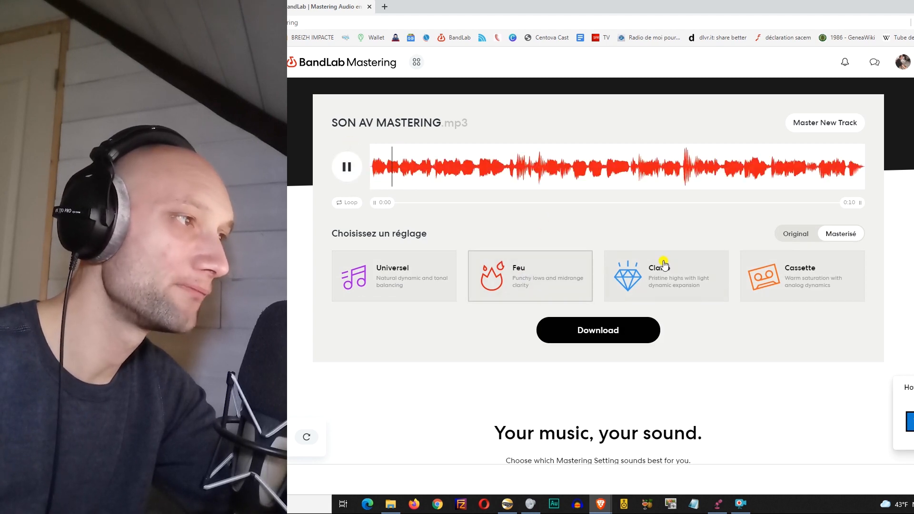
left_click(799, 234)
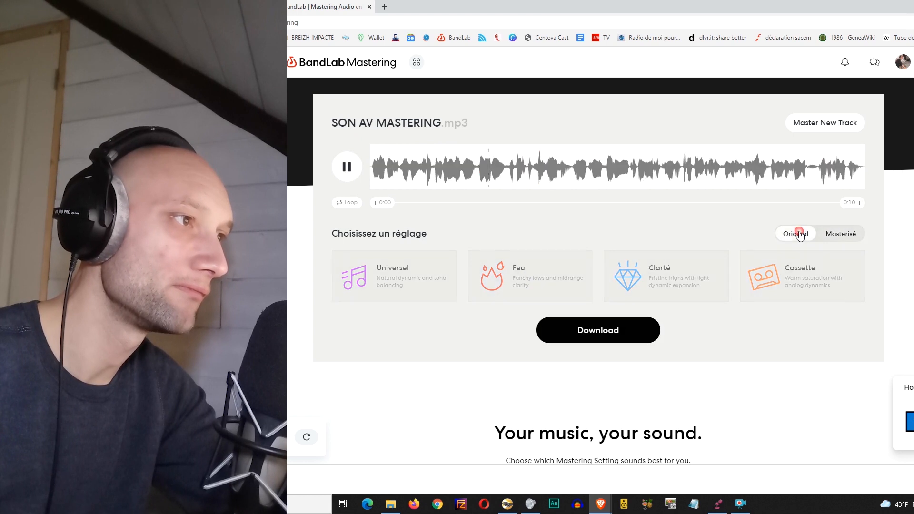
left_click(833, 235)
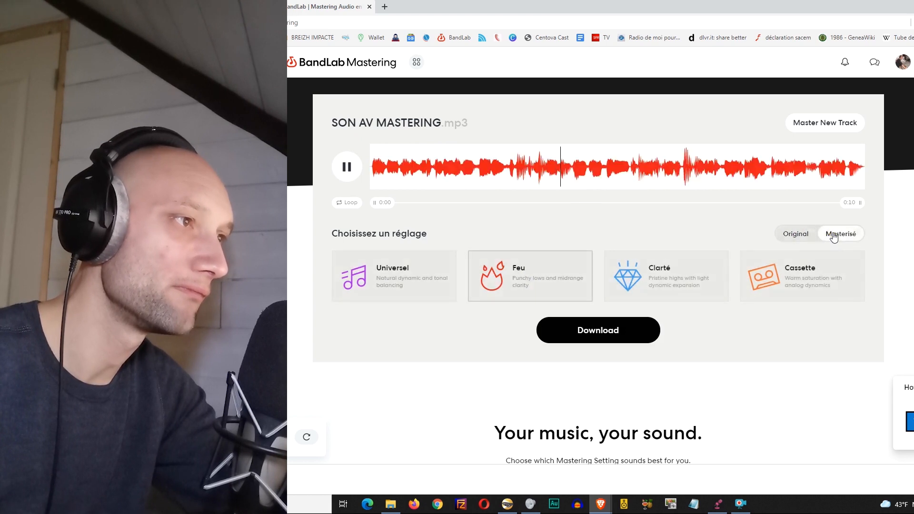
left_click(801, 234)
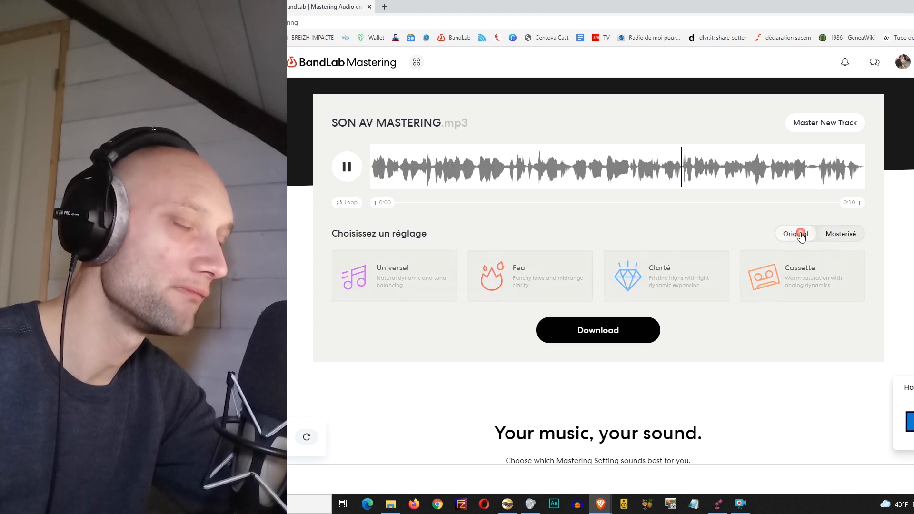
left_click(845, 233)
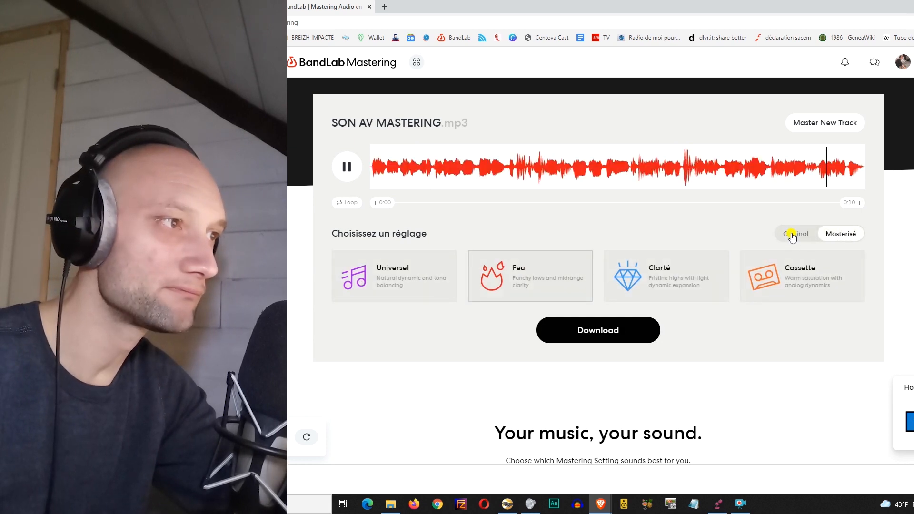
left_click(345, 167)
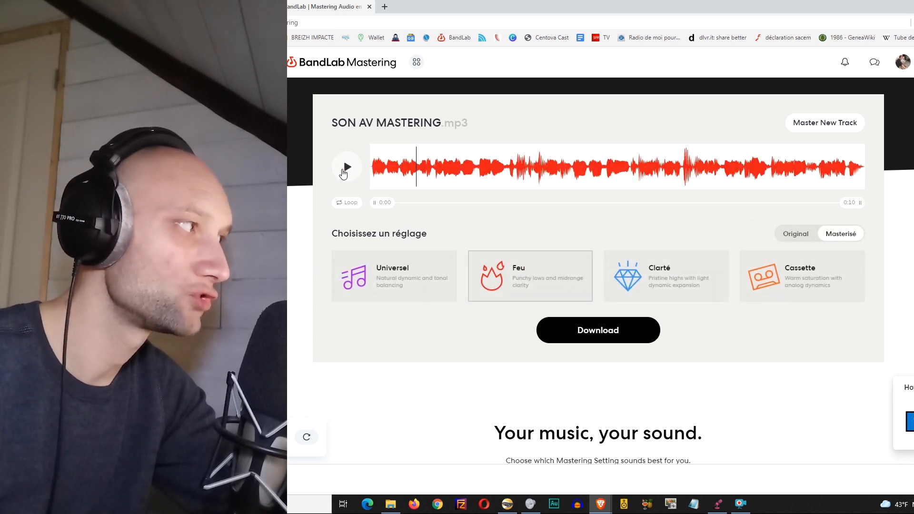
left_click(375, 164)
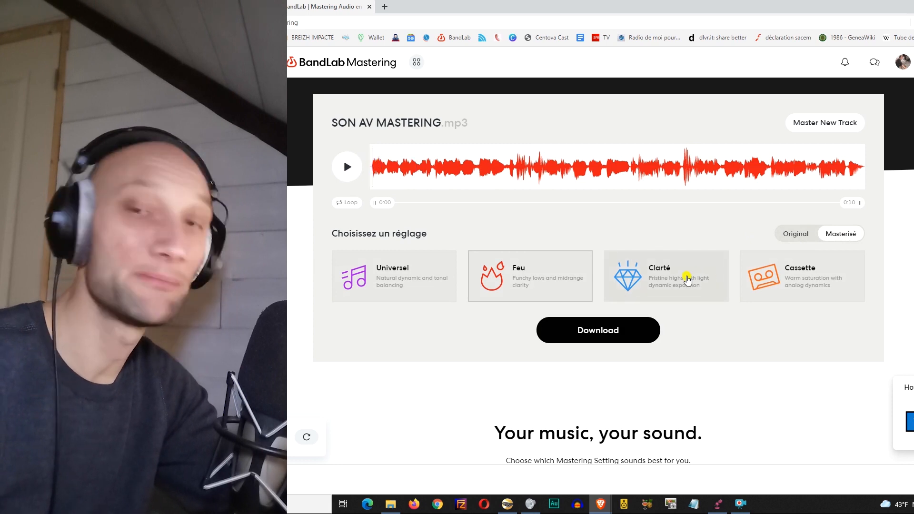
Step: Play the track with the Clarté mastering setting, alternating between the original and mastered versions
left_click(675, 286)
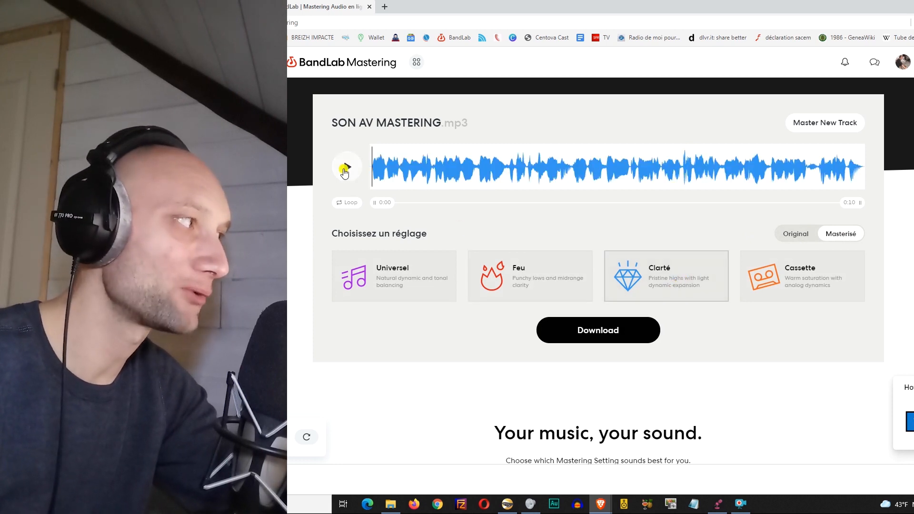
left_click(346, 170)
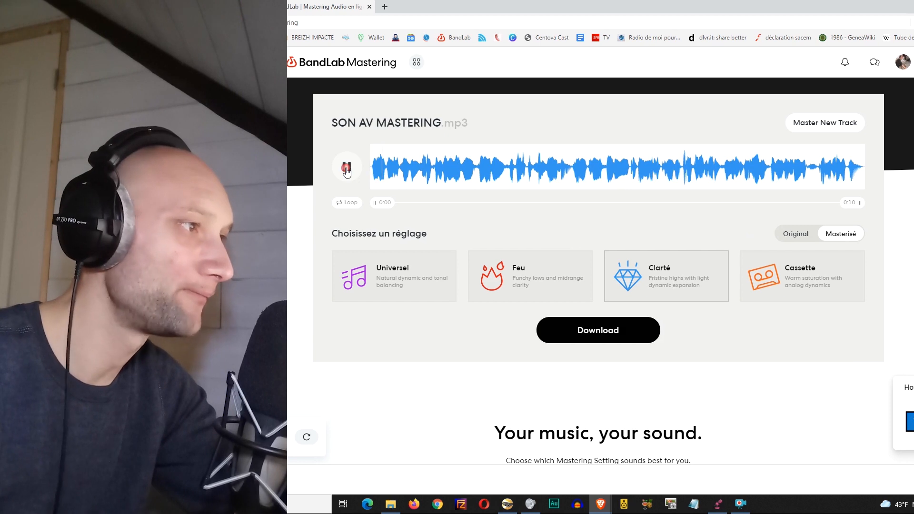
left_click(797, 235)
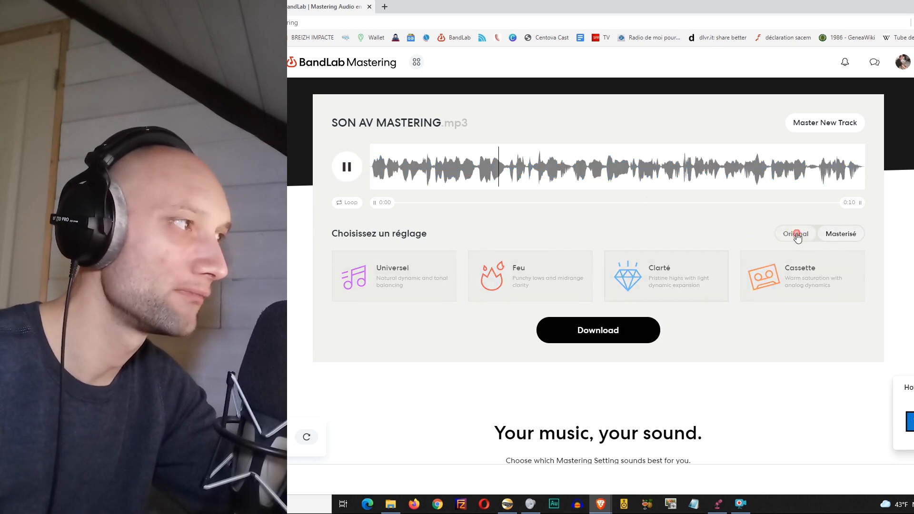
left_click(830, 236)
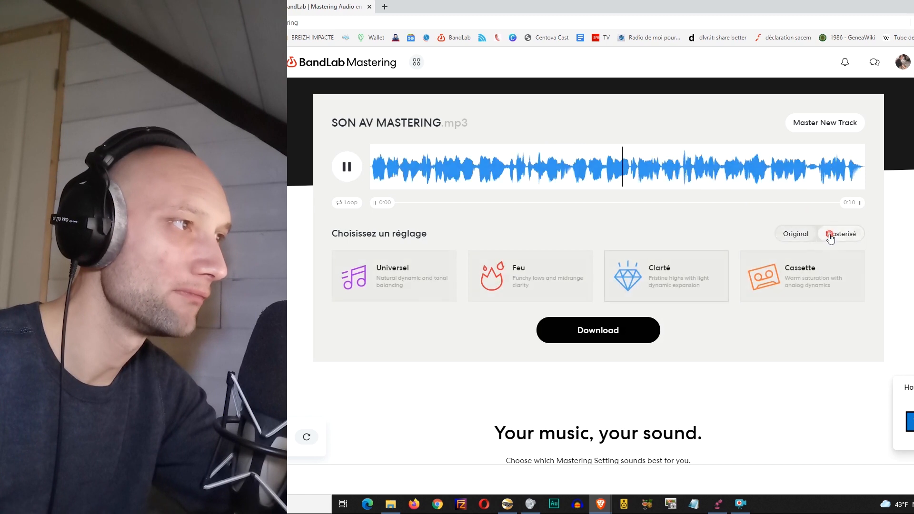
left_click(797, 235)
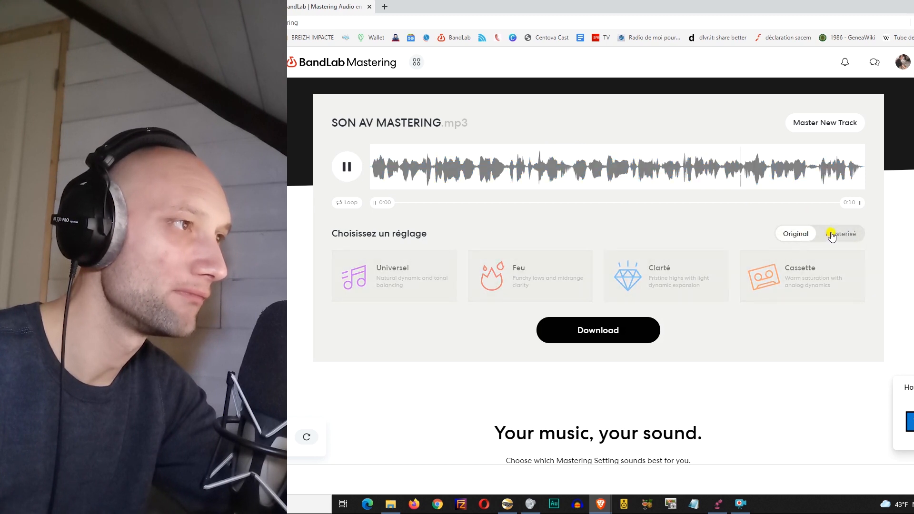
left_click(831, 236)
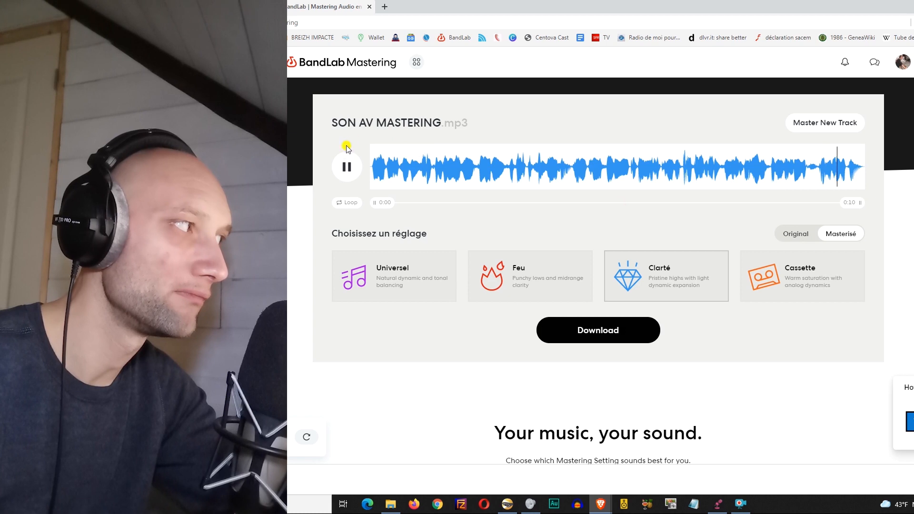
Step: Compare the original with the Cassette master during playback, stop it, and switch the mastering setting to Clarté and then Feu
left_click(795, 276)
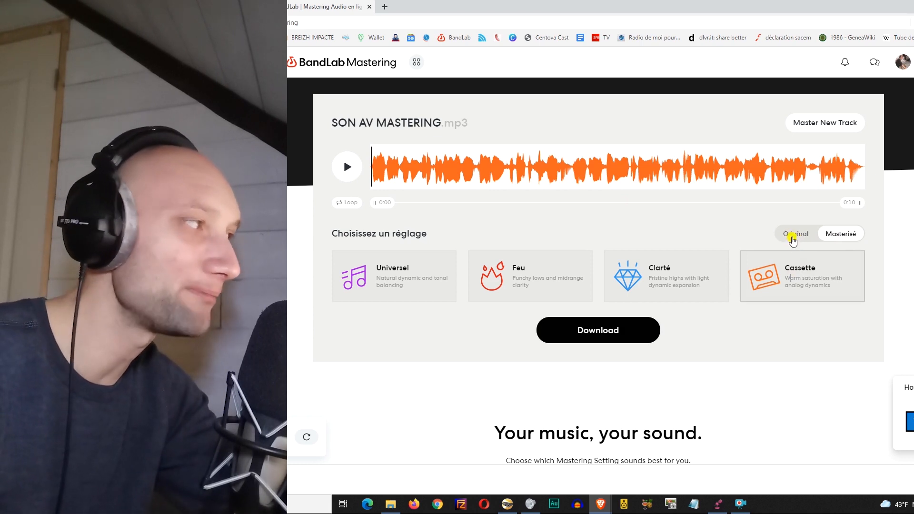
left_click(349, 169)
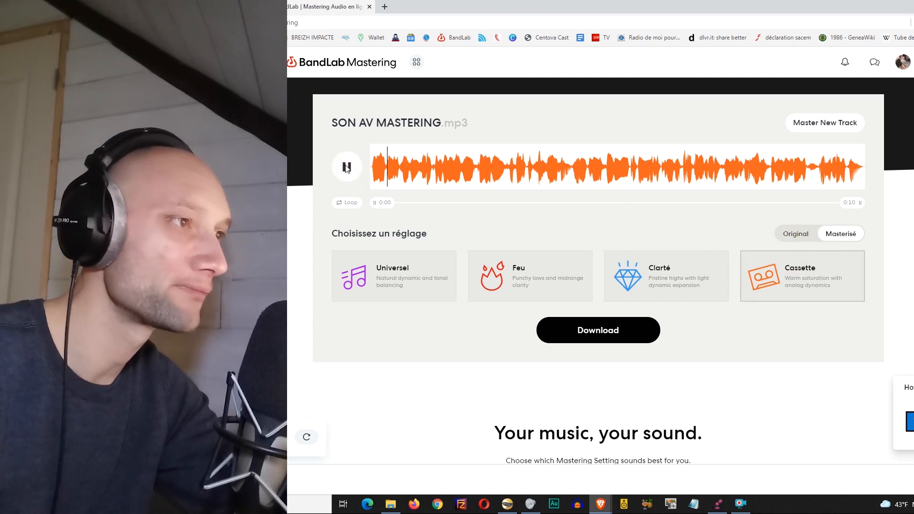
left_click(794, 236)
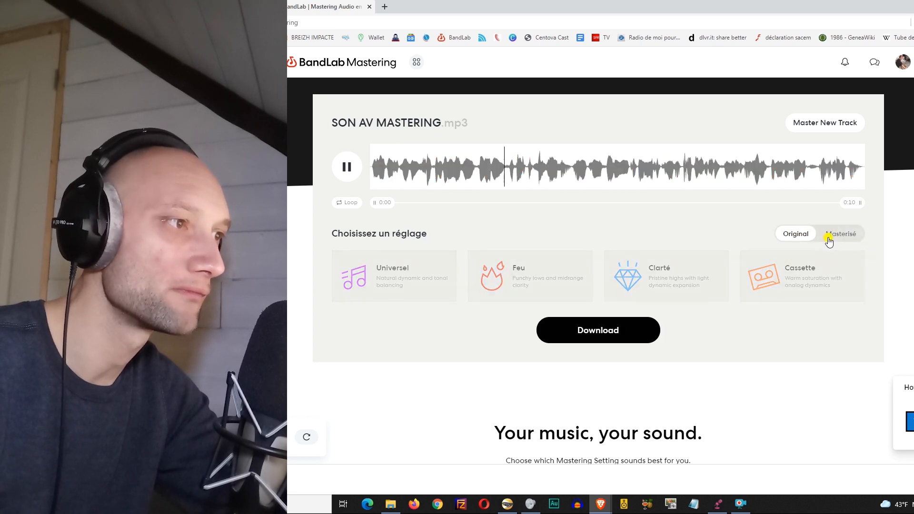
left_click(829, 238)
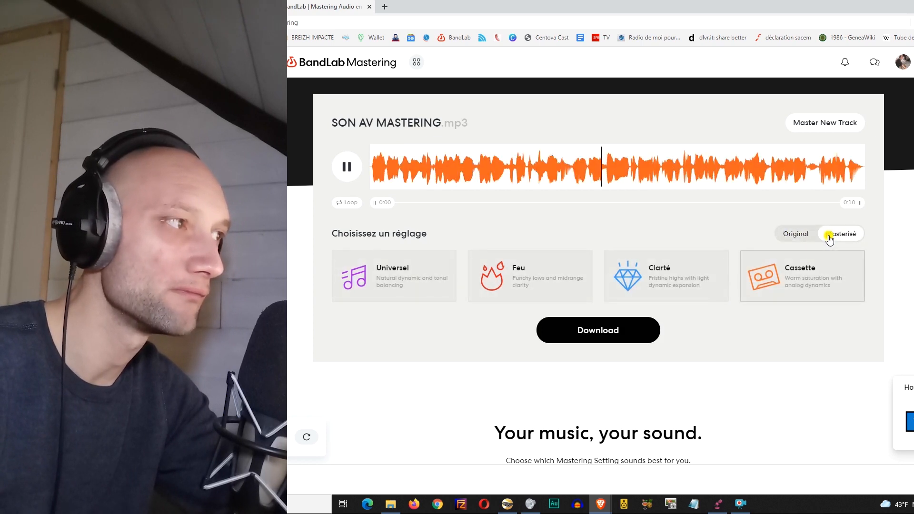
left_click(799, 236)
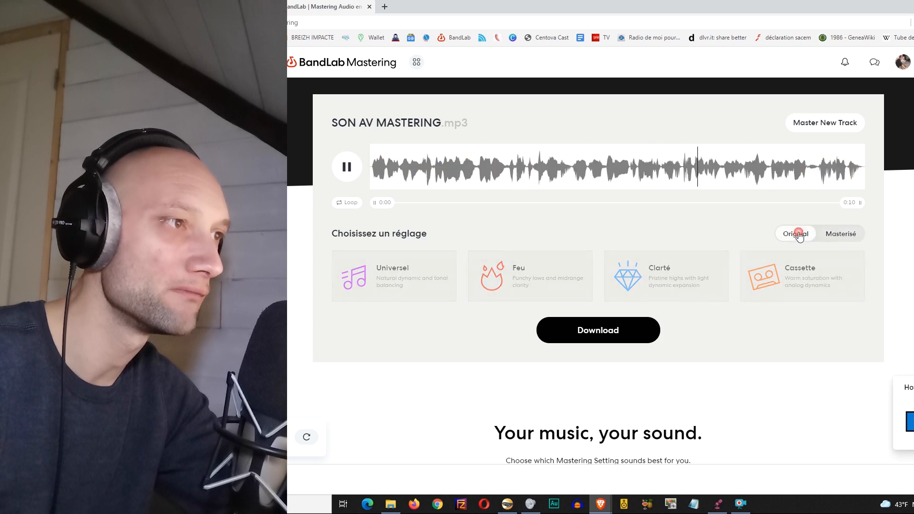
left_click(832, 233)
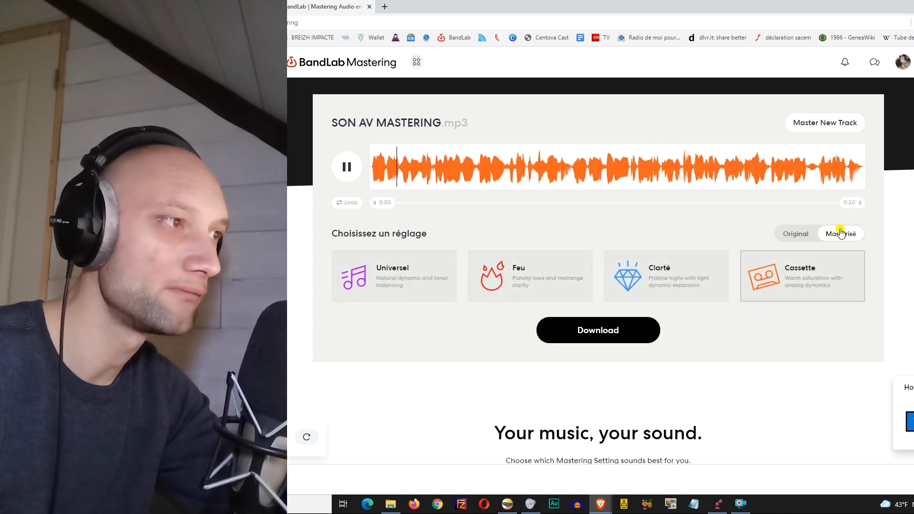
left_click(346, 167)
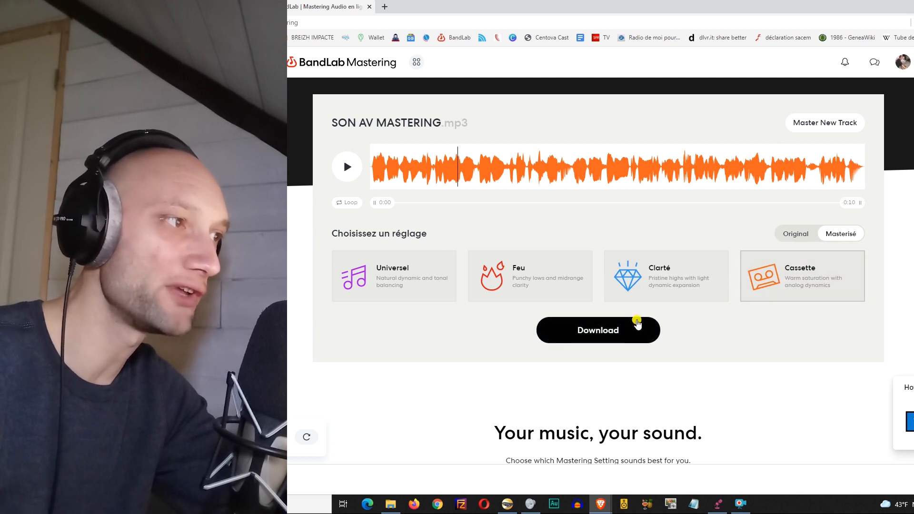
left_click(684, 271)
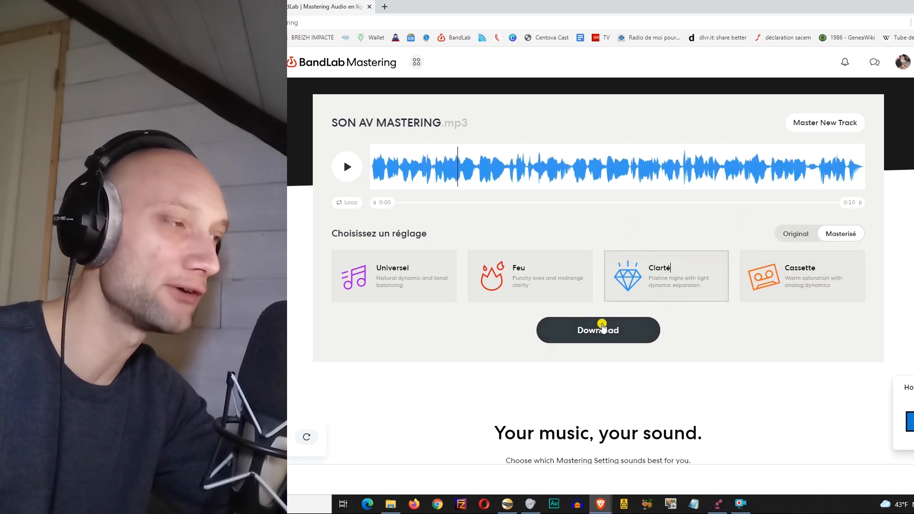
left_click(552, 272)
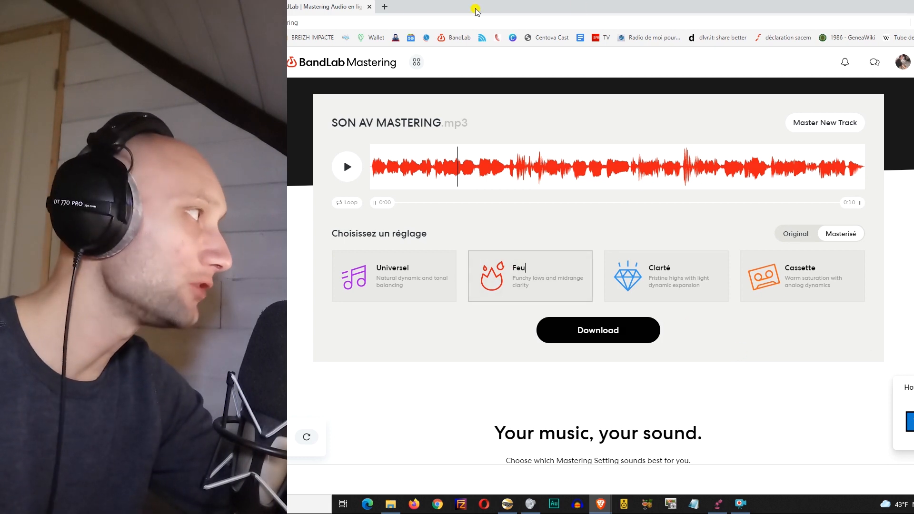
Step: Switch back to the Mix Editor project and add a new Voix/Micro track
left_click(224, 7)
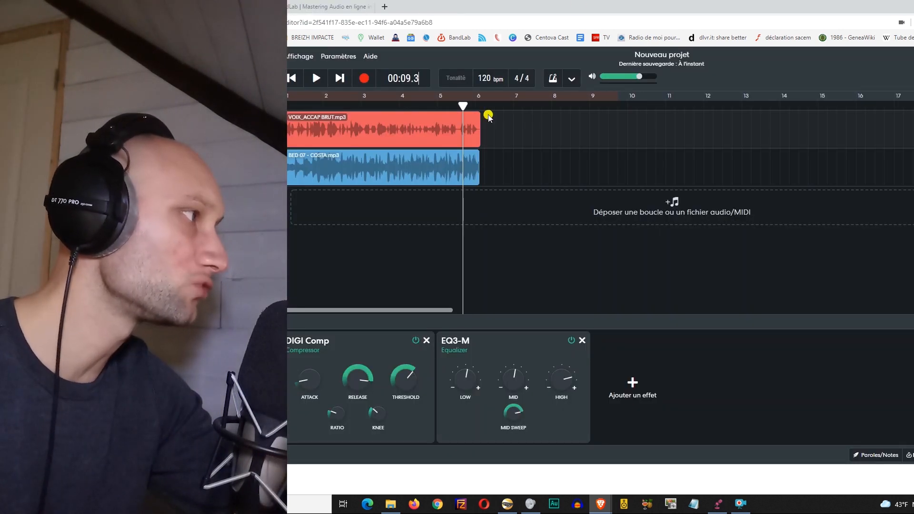
left_click(551, 127)
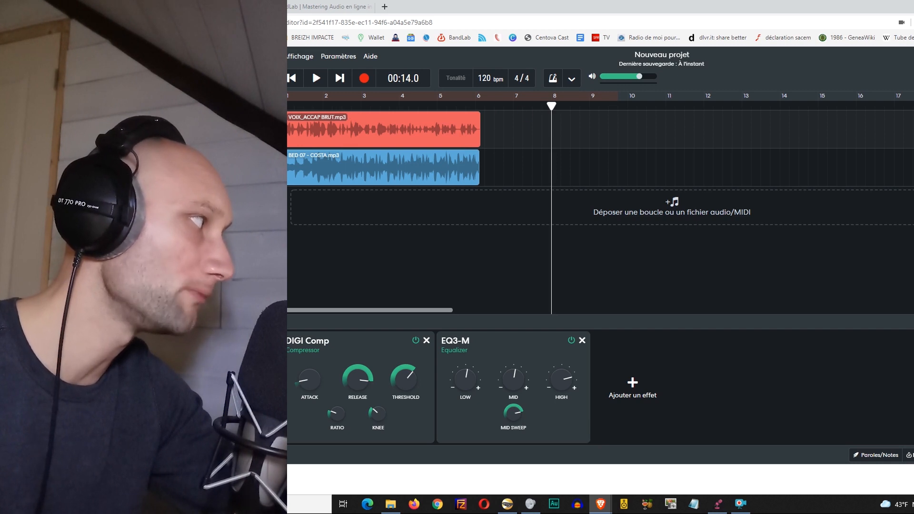
left_click(186, 101)
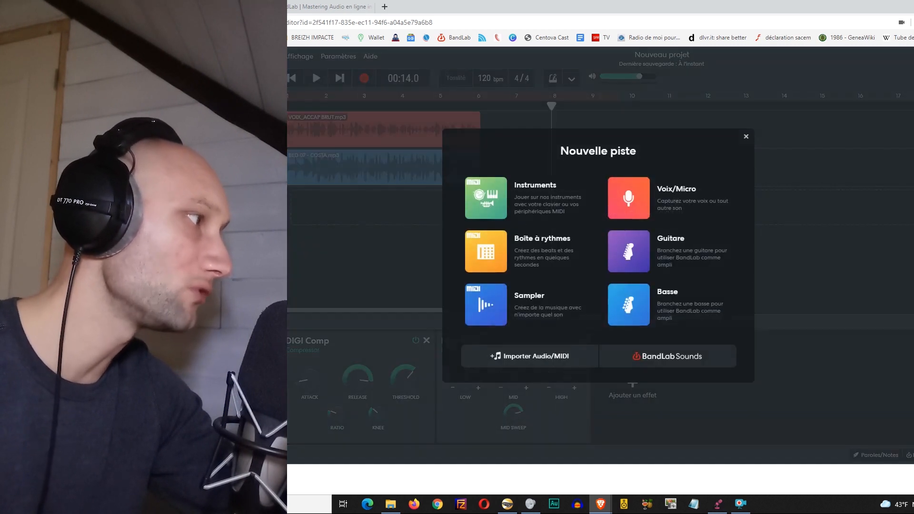
left_click(662, 201)
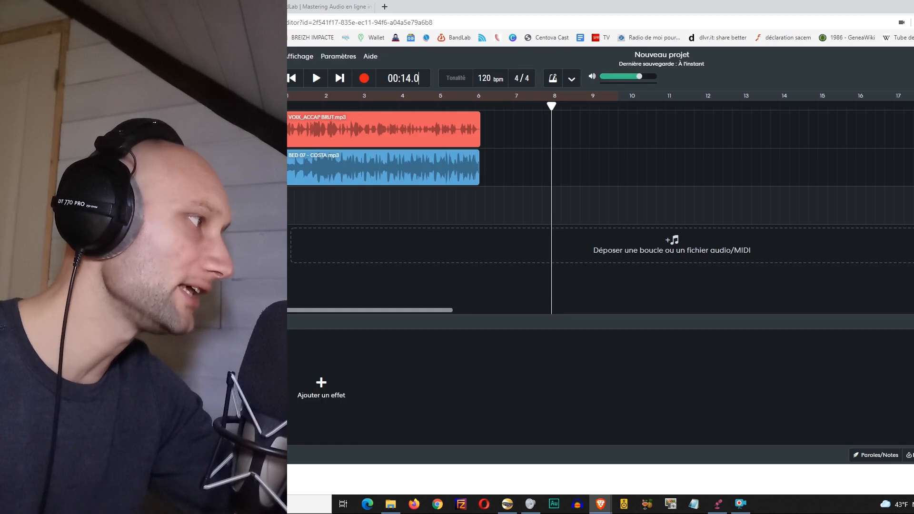
Step: Show the Voix/Micro 2 track's input source and record a voice take on it starting at 00:11.5
left_click(507, 213)
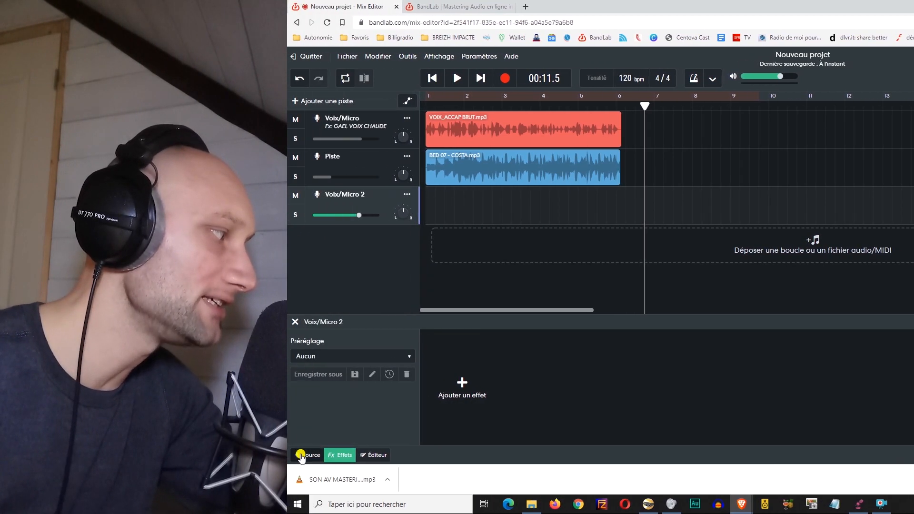
left_click(301, 455)
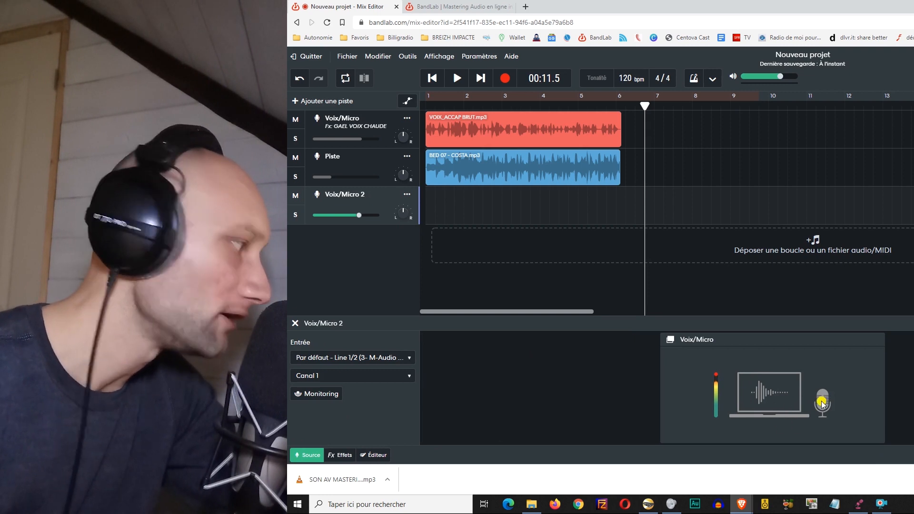
left_click(505, 78)
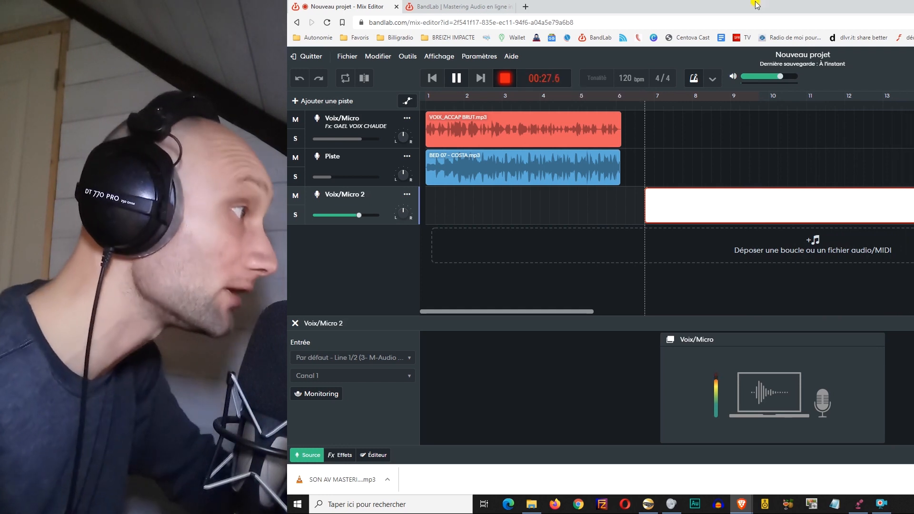
key("space")
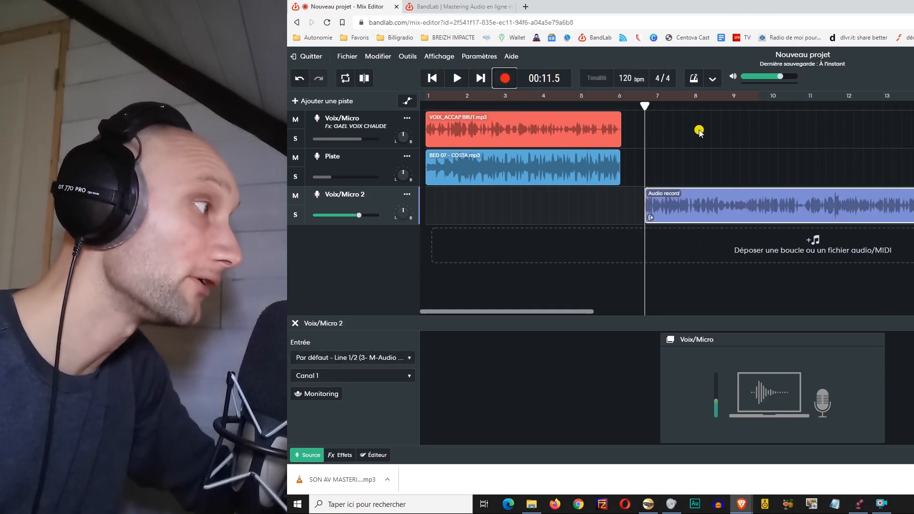
Step: Listen to the new voice recording, replay it from shortly after its start, and stop playback
key("space")
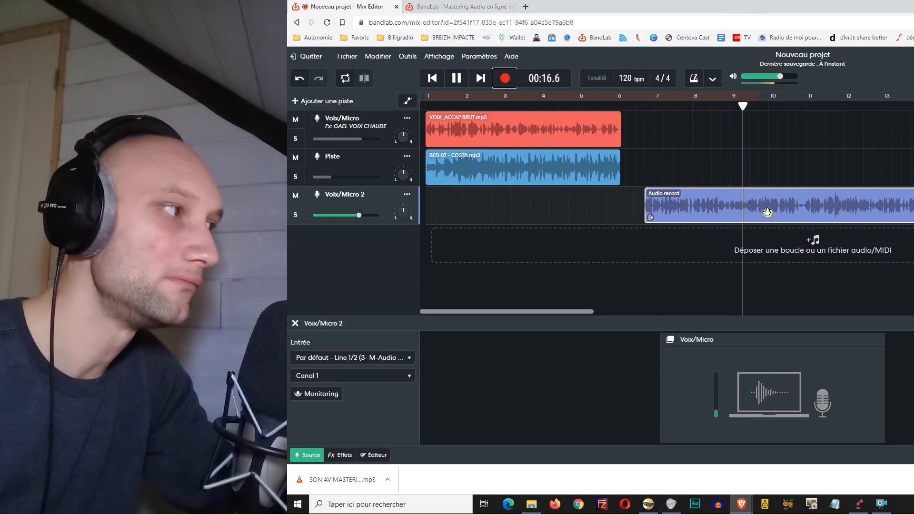
key("space")
left_click(687, 108)
key("space")
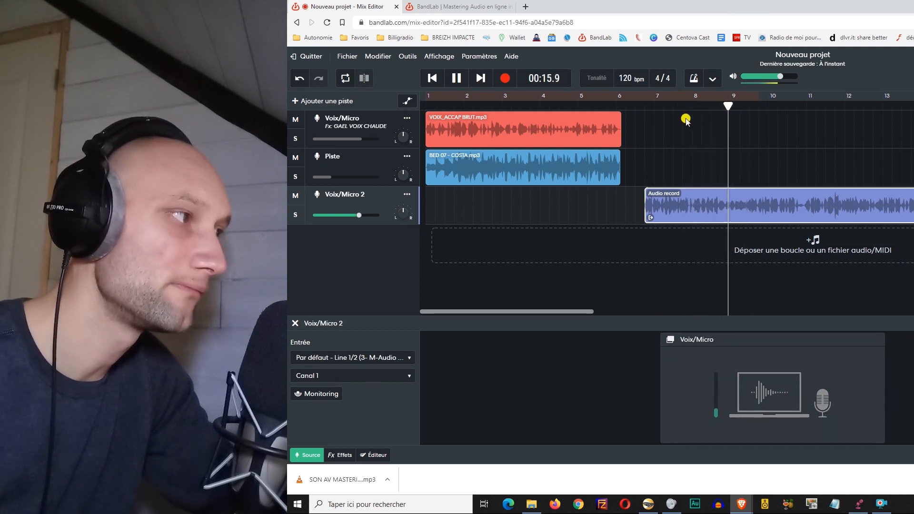
key("space")
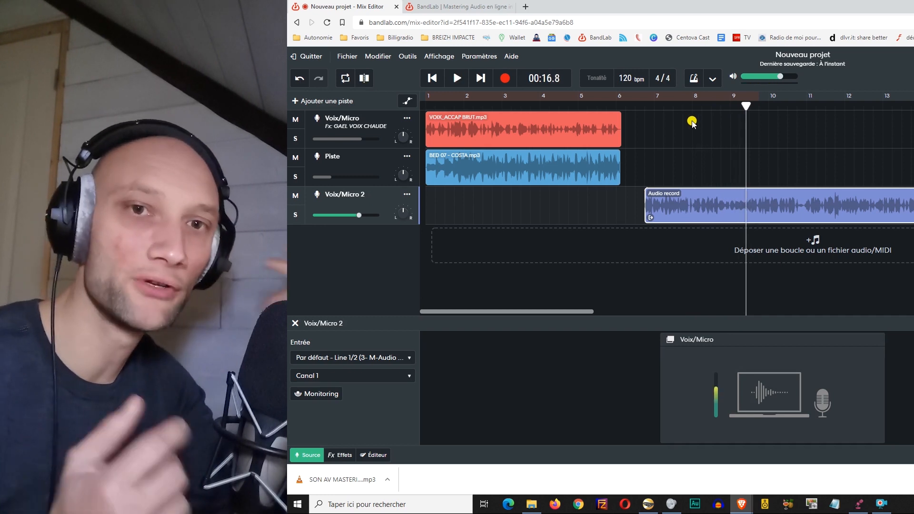